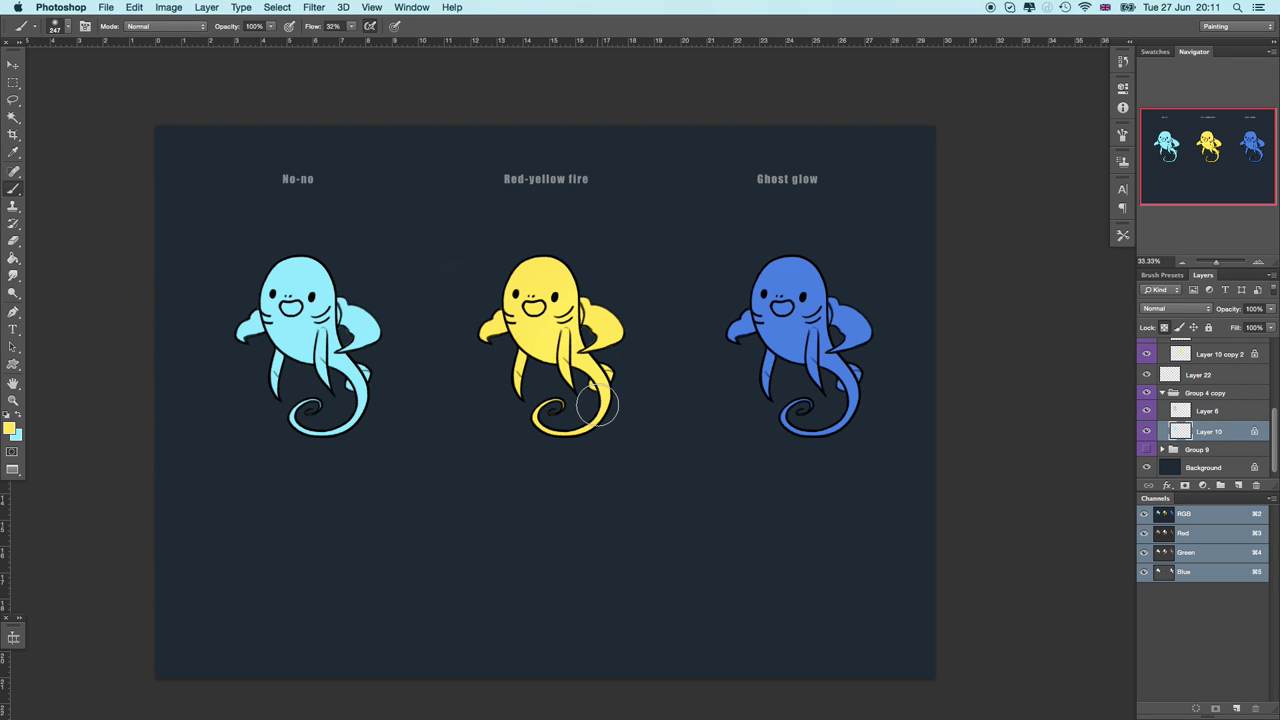
# Step: Check Layer 10 by toggling its visibility, select it, and set the foreground colour to the creature's light cyan, a0e5ff
pyautogui.click(1205, 411)
pyautogui.click(1146, 430)
pyautogui.click(1146, 430)
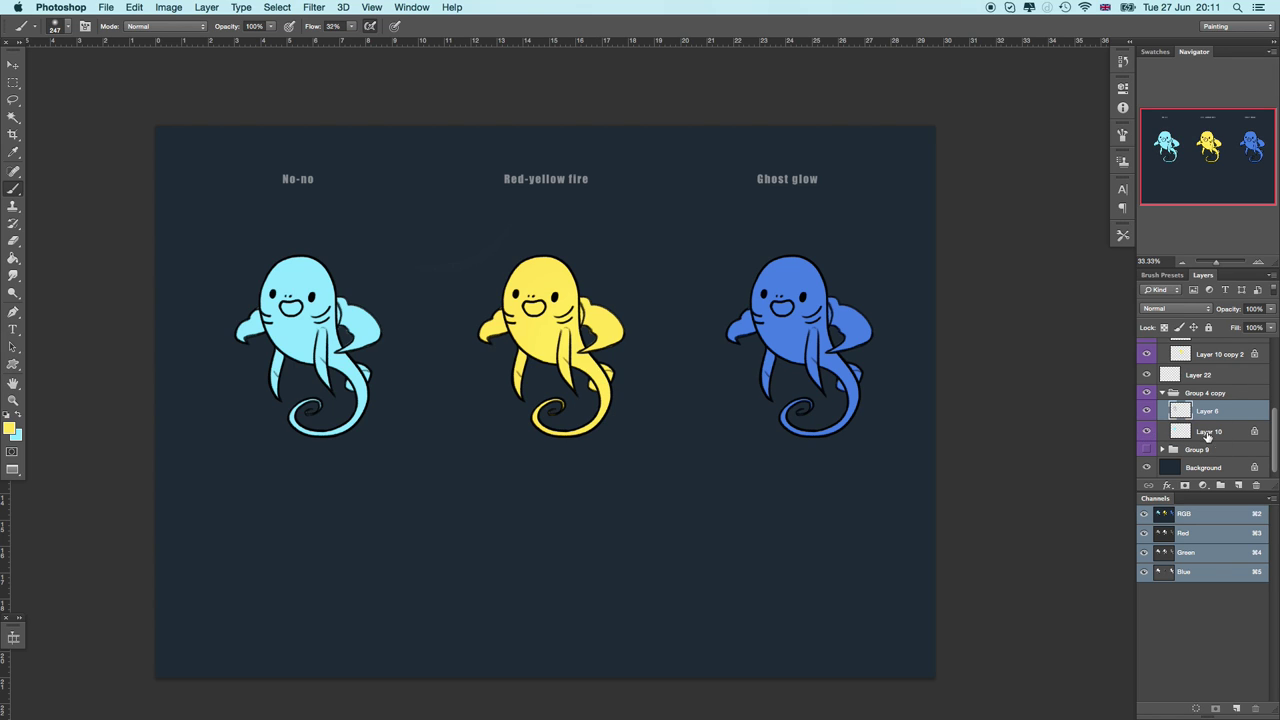
pyautogui.click(1207, 432)
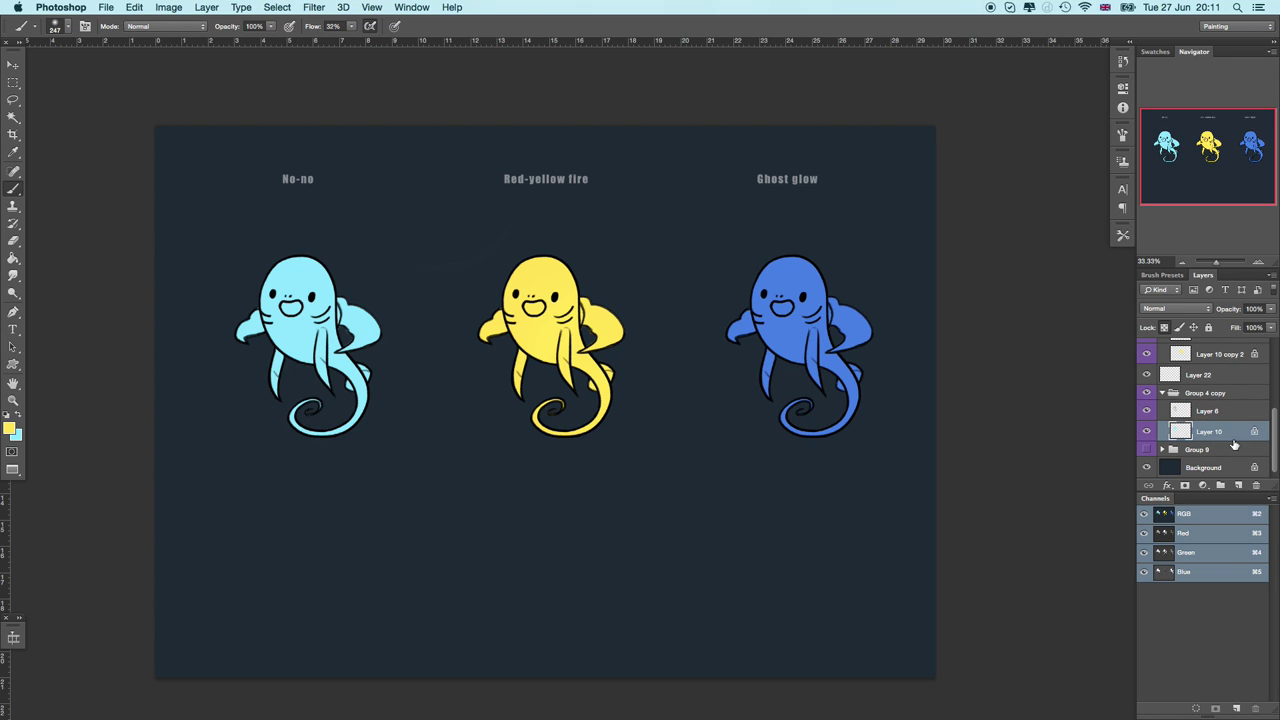
pyautogui.click(11, 427)
pyautogui.click(529, 278)
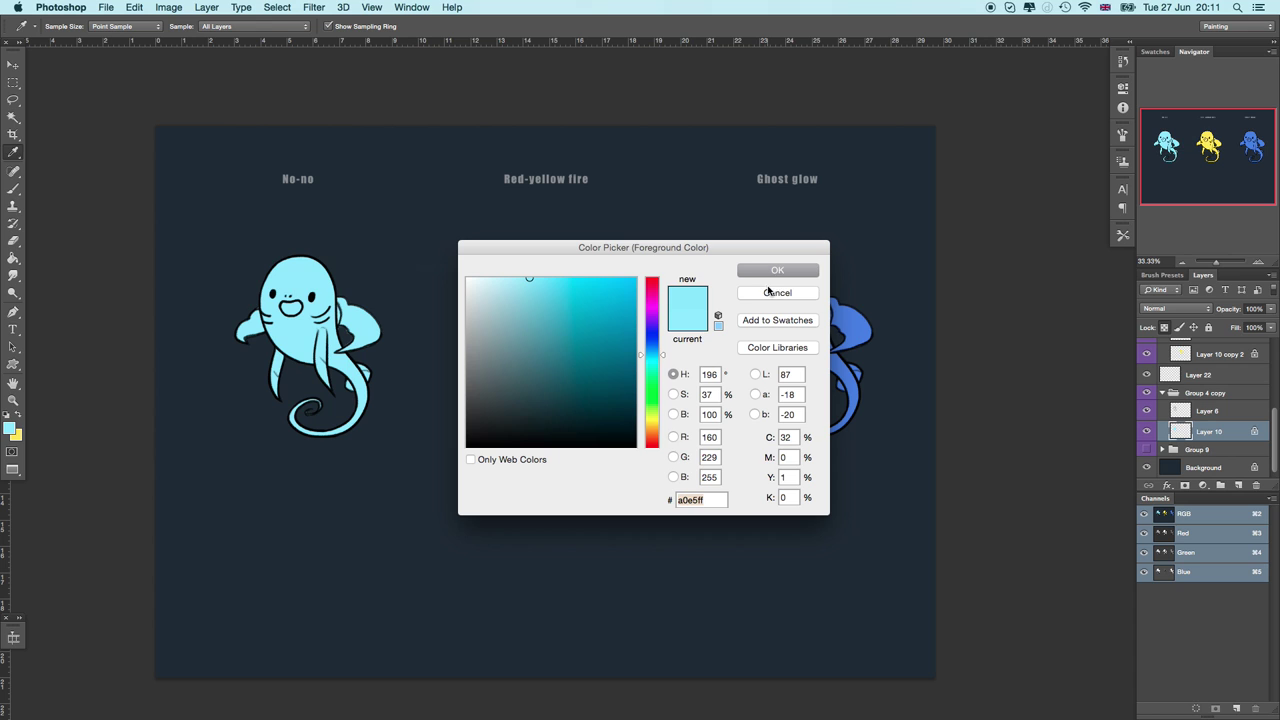
pyautogui.press('b')
pyautogui.click(777, 271)
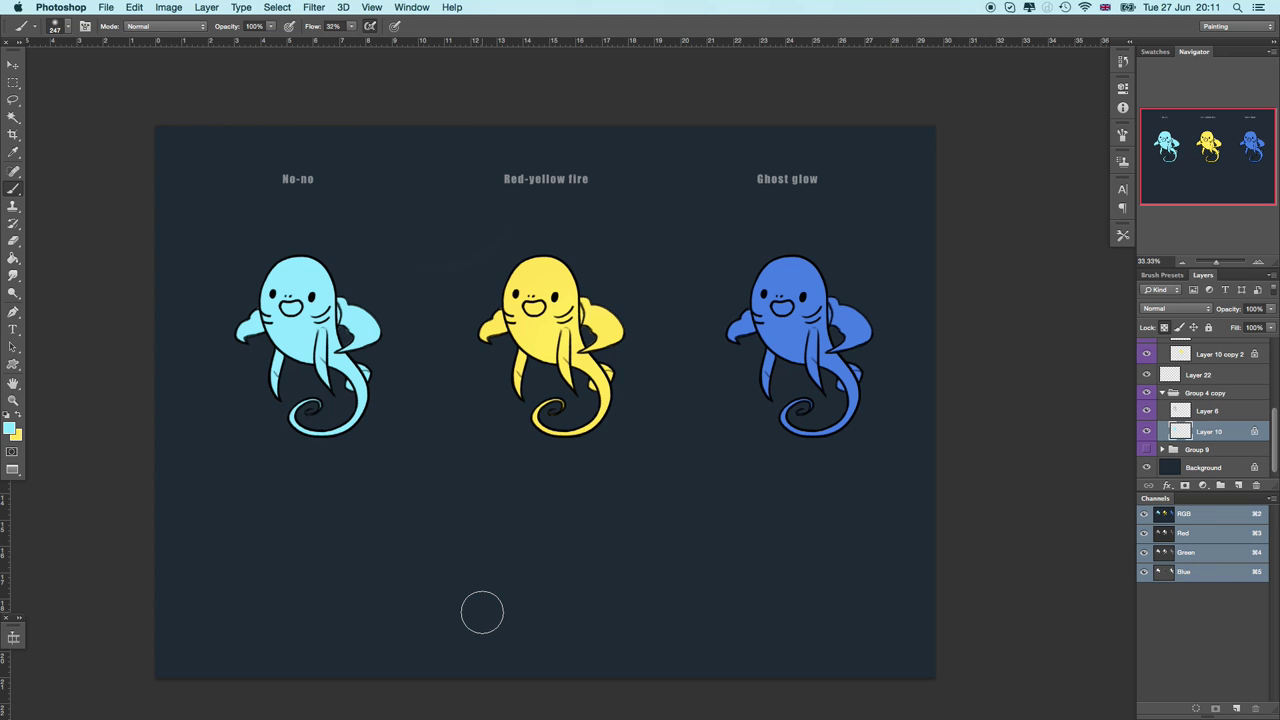
pyautogui.doubleClick(1236, 436)
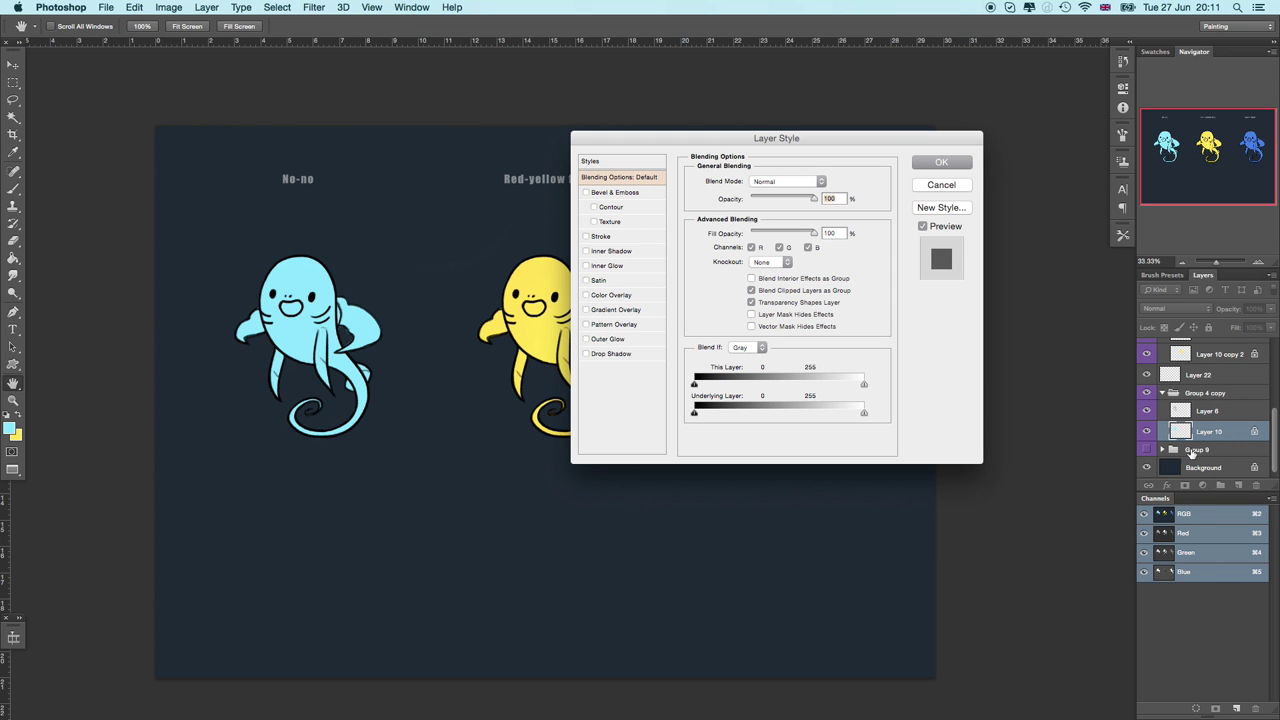
pyautogui.click(587, 340)
pyautogui.click(616, 341)
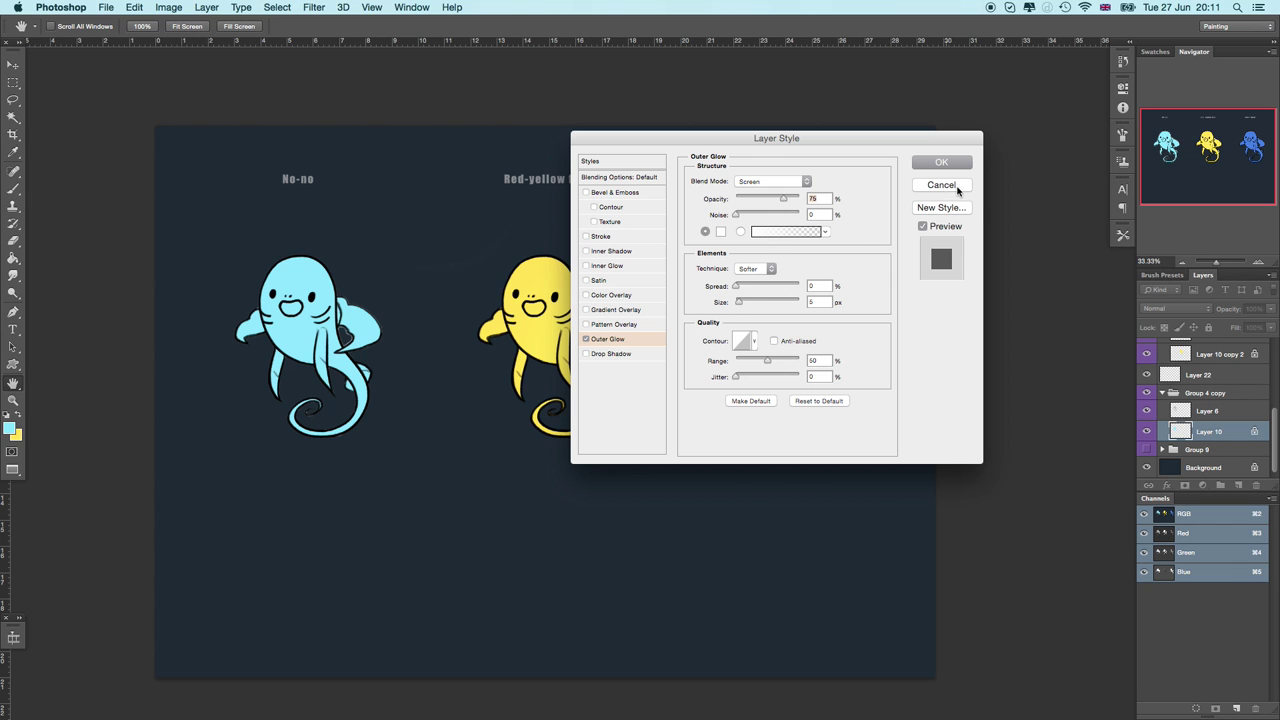
pyautogui.click(957, 188)
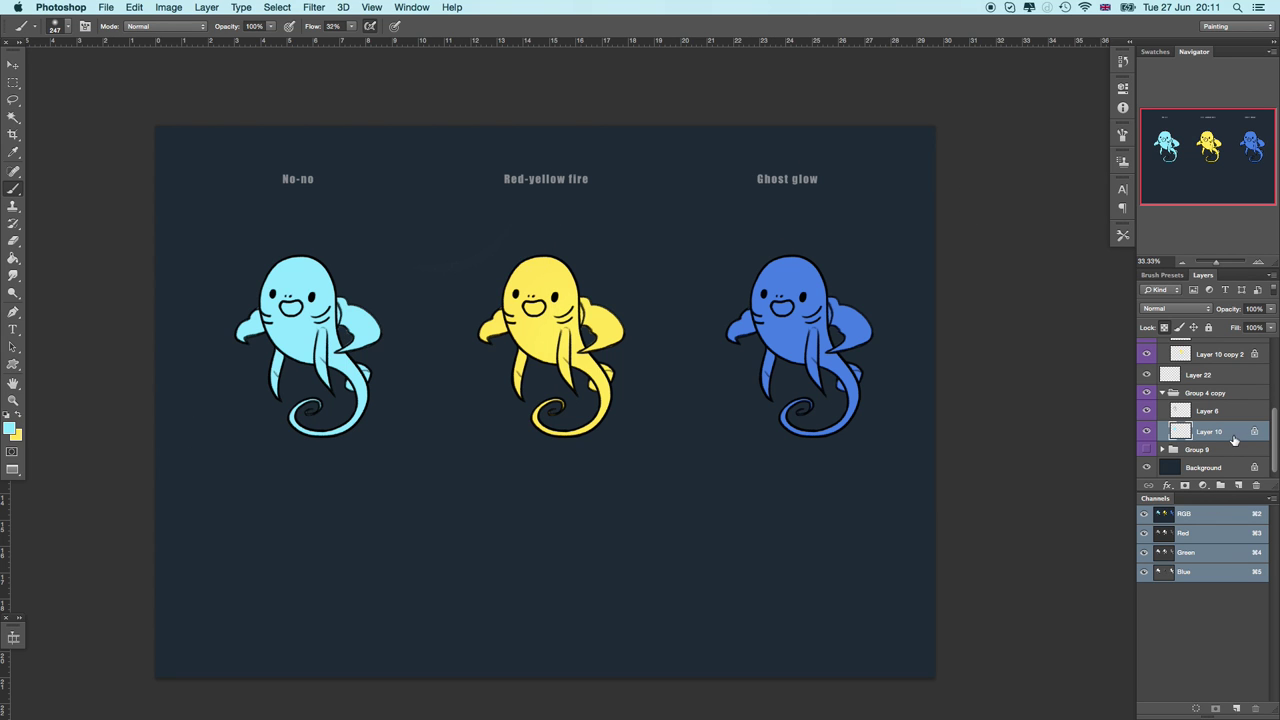
# Step: Add an Outer Glow layer style to the cyan creature's Layer 10 with a size of 92 px
pyautogui.doubleClick(1234, 440)
pyautogui.moveTo(843, 137); pyautogui.dragTo(793, 149)
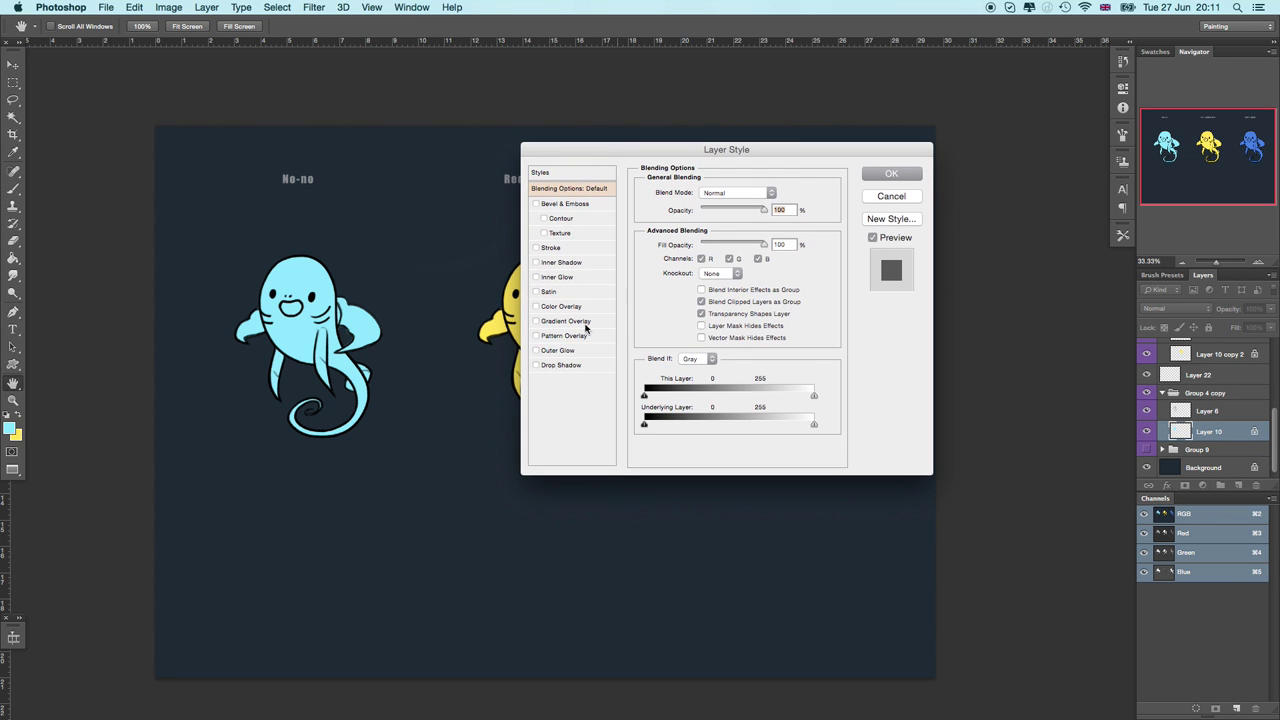
pyautogui.click(562, 351)
pyautogui.click(697, 313)
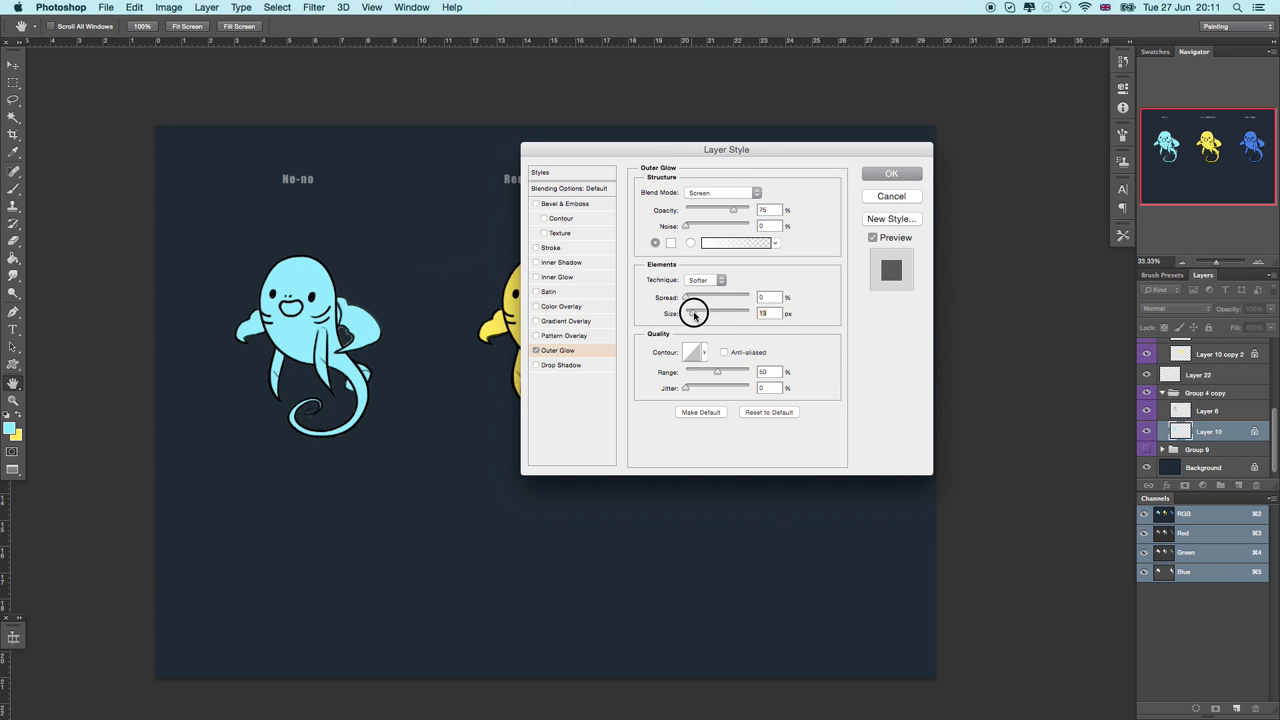
pyautogui.moveTo(697, 313); pyautogui.dragTo(712, 316)
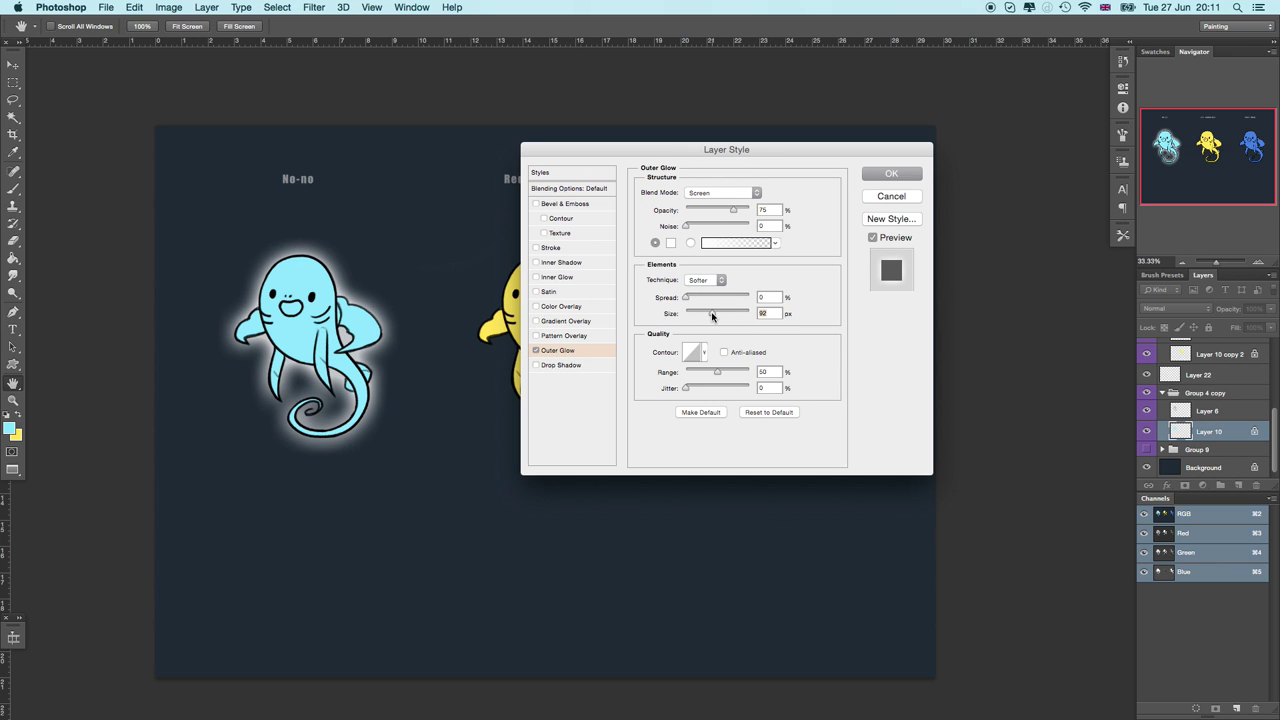
# Step: Try a cyan outer glow colour sampled from the creature, settle on white (ffffff), and apply the layer style
pyautogui.click(670, 243)
pyautogui.click(306, 280)
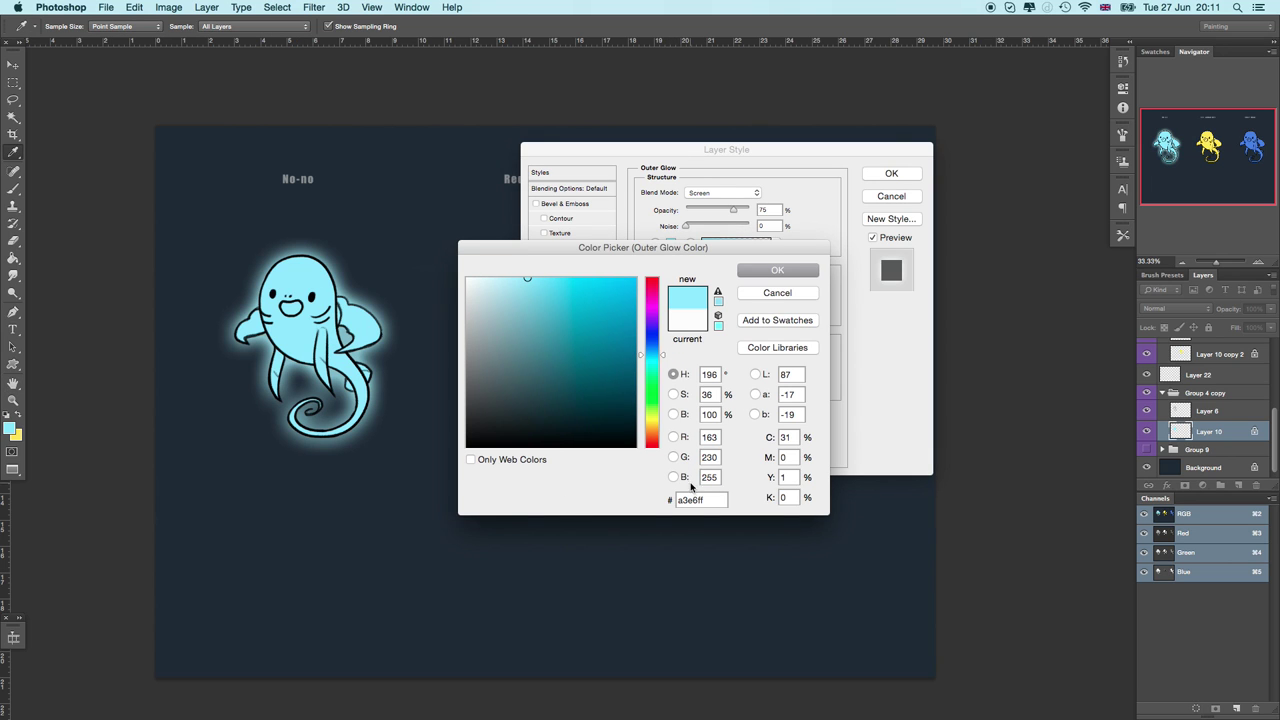
pyautogui.moveTo(504, 288); pyautogui.dragTo(449, 266)
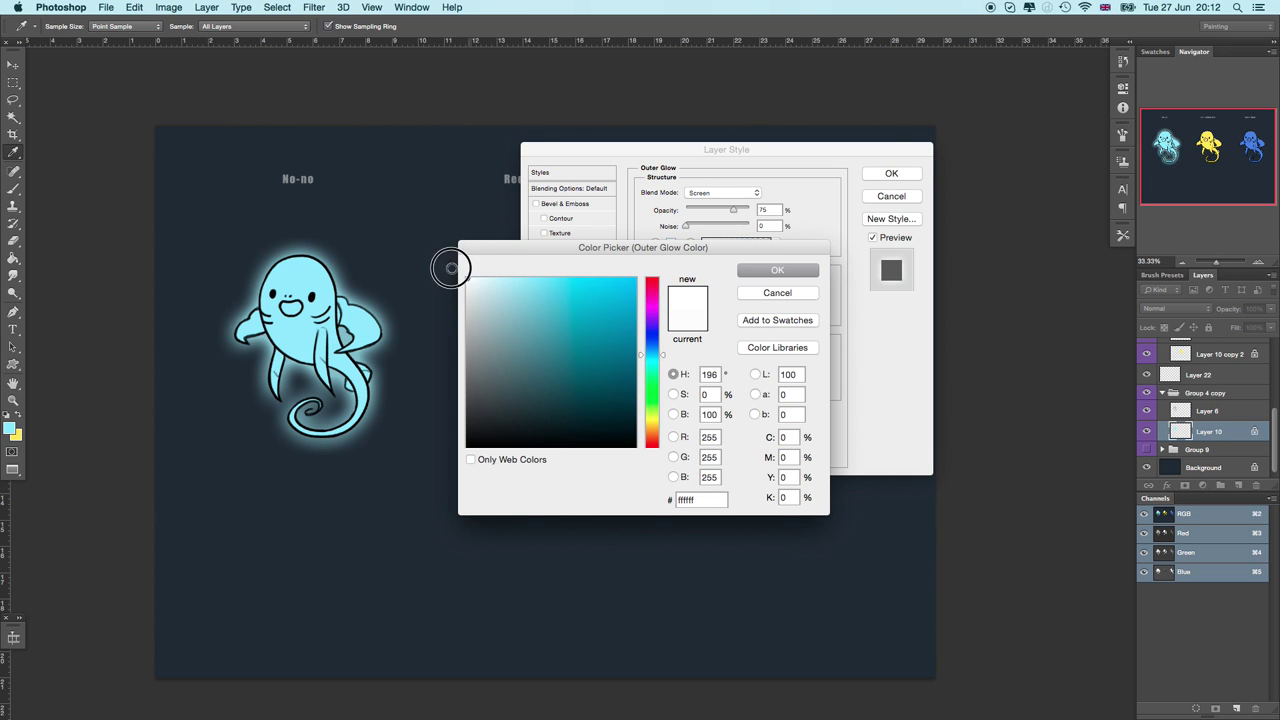
pyautogui.click(777, 272)
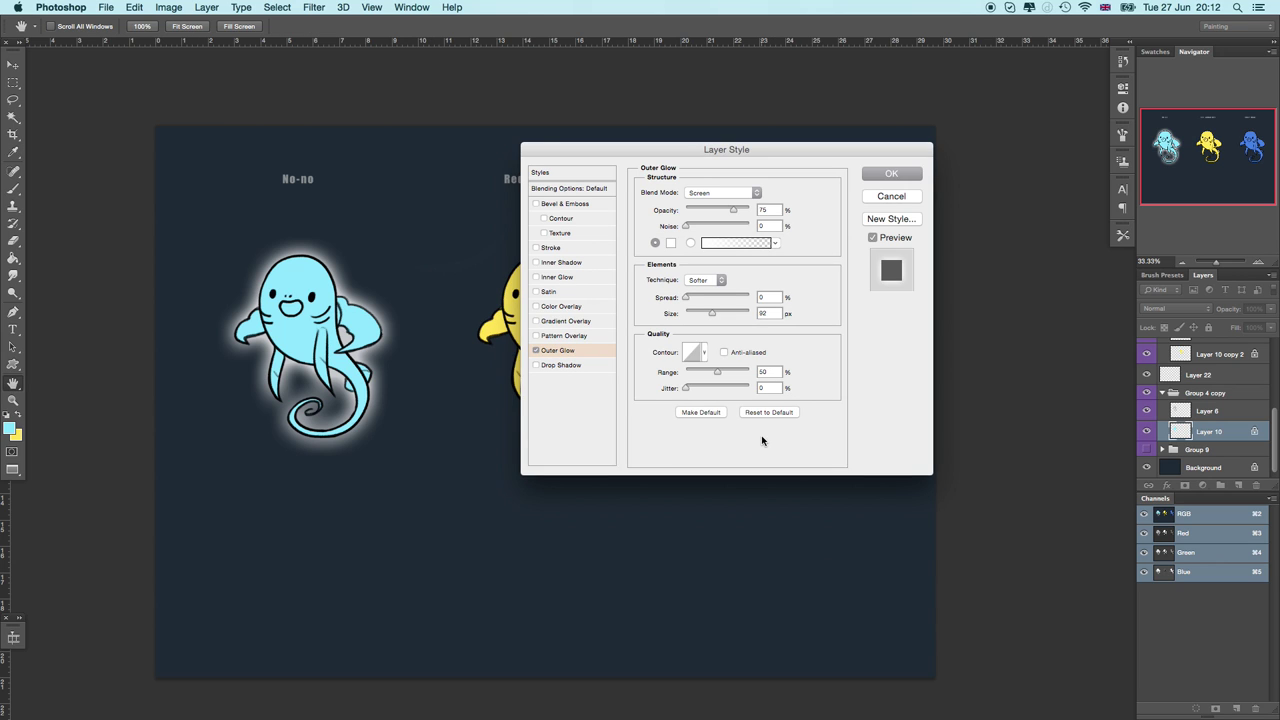
pyautogui.click(895, 177)
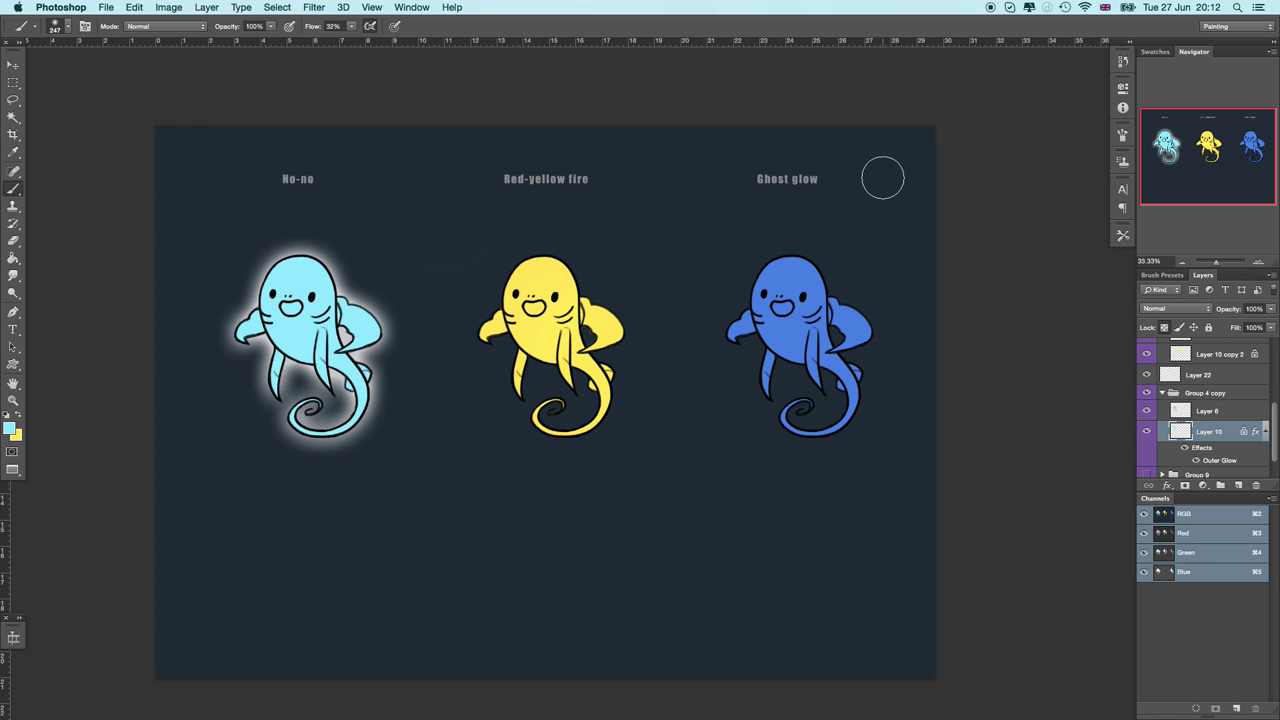
# Step: Add a new layer above Layer 10 copy 2 and paint a small white dot beside the yellow creature with a 46 px brush
pyautogui.click(1207, 356)
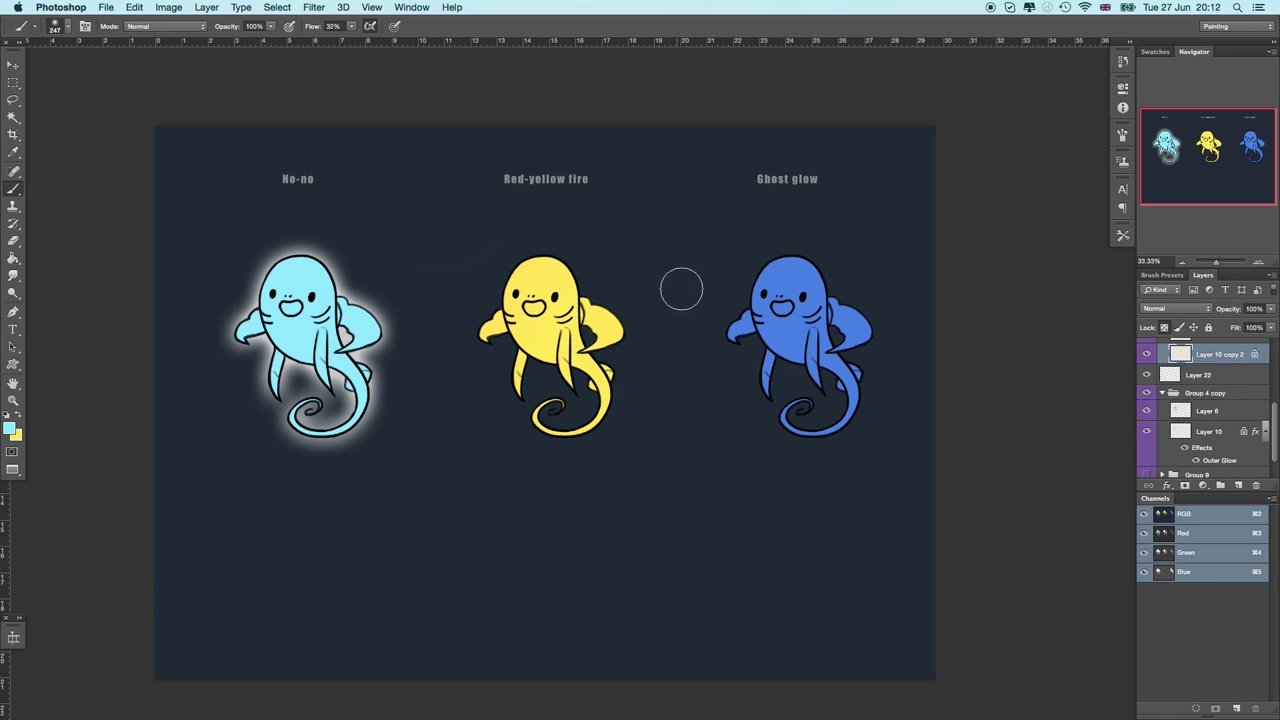
pyautogui.click(6, 415)
pyautogui.click(18, 415)
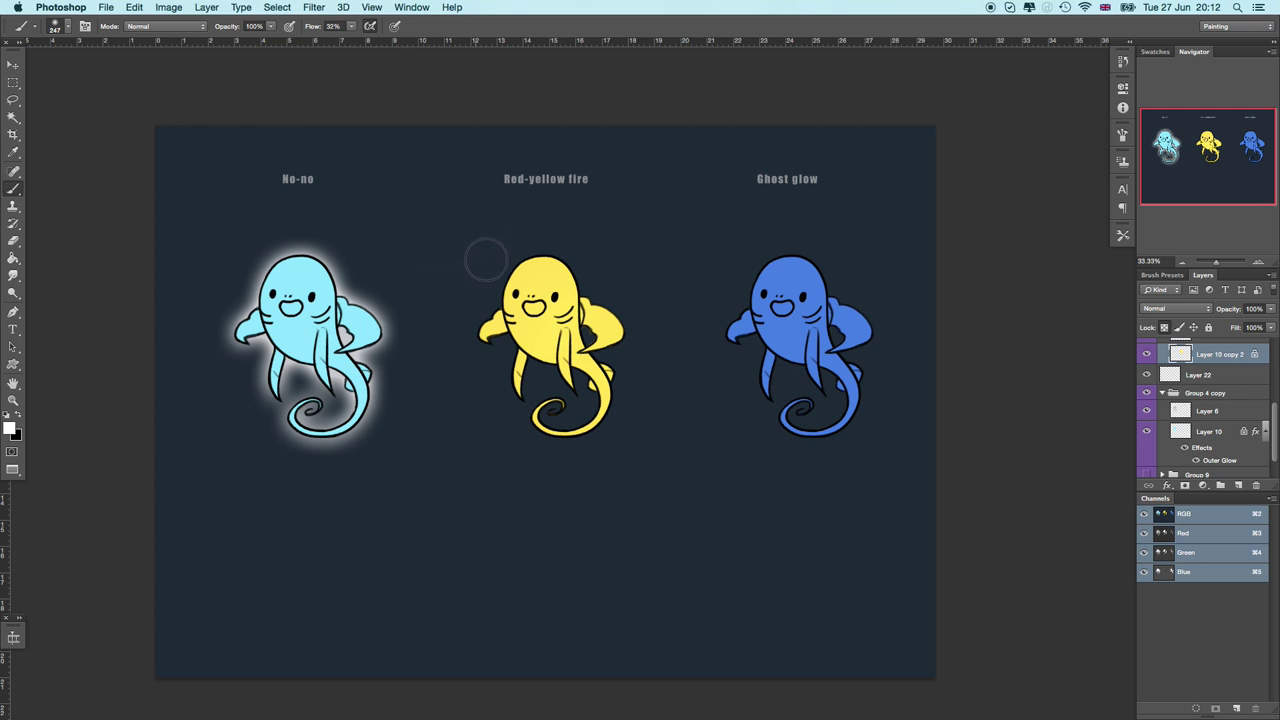
pyautogui.rightClick(524, 278)
pyautogui.click(507, 293)
pyautogui.click(601, 83)
pyautogui.click(1238, 485)
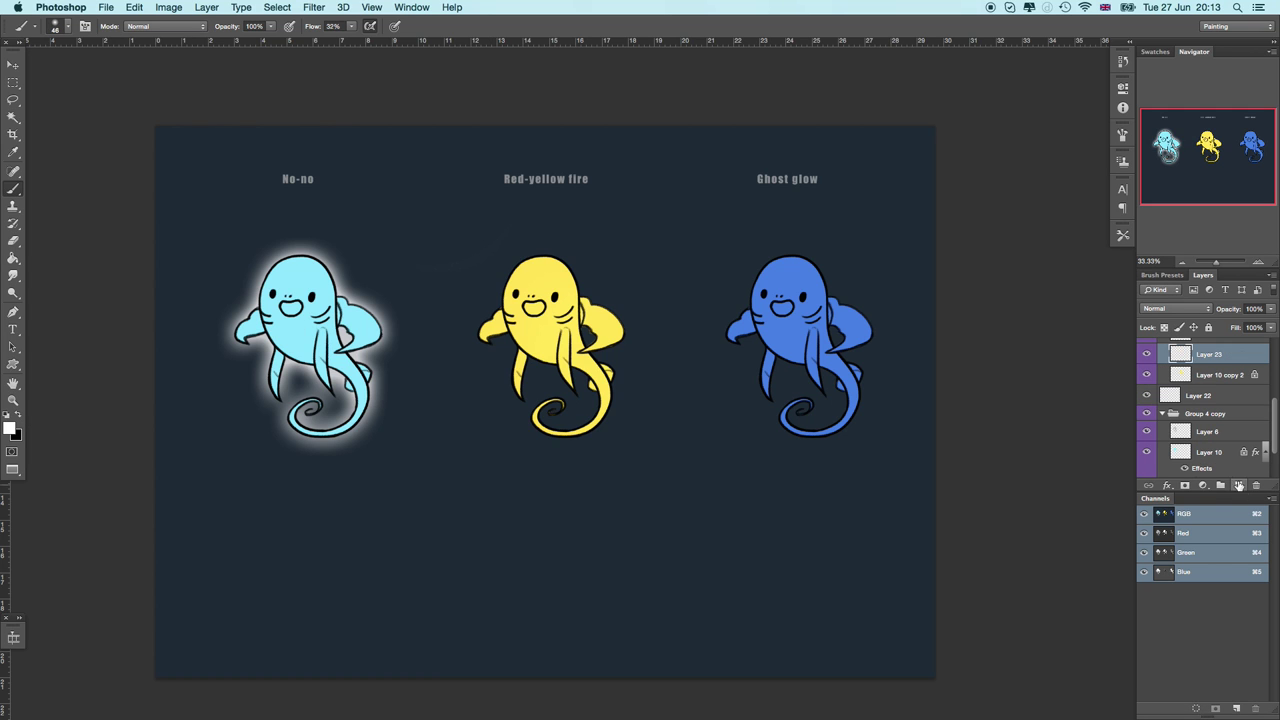
pyautogui.click(450, 221)
# Step: Paint a soft halo over the white dot with a 258 px brush, using yellow sampled from the yellow creature
pyautogui.rightClick(527, 195)
pyautogui.click(568, 229)
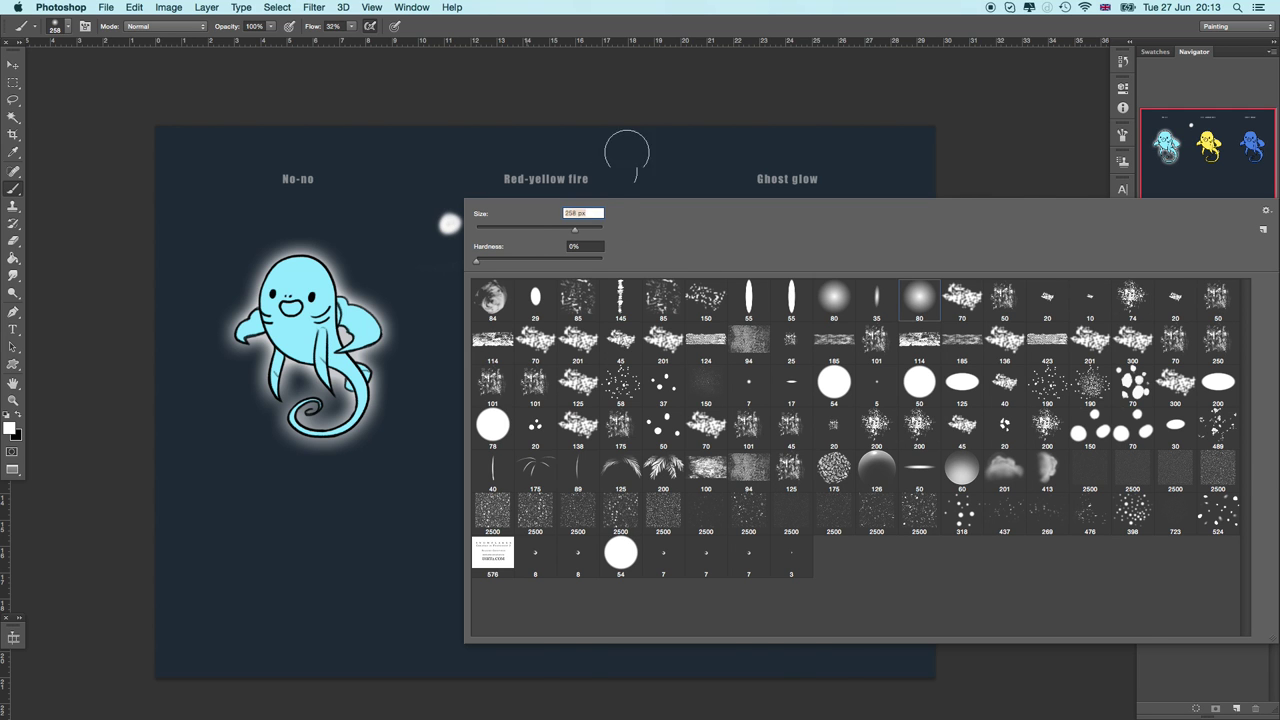
pyautogui.press('Return')
pyautogui.keyDown('alt'); pyautogui.click(577, 258); pyautogui.keyUp('alt')
pyautogui.moveTo(449, 217)
pyautogui.mouseDown()
pyautogui.moveTo(435, 232)
pyautogui.moveTo(446, 230)
pyautogui.mouseUp()
# Step: Brighten the centre of the glow with white using a 72 px brush
pyautogui.rightClick(571, 245)
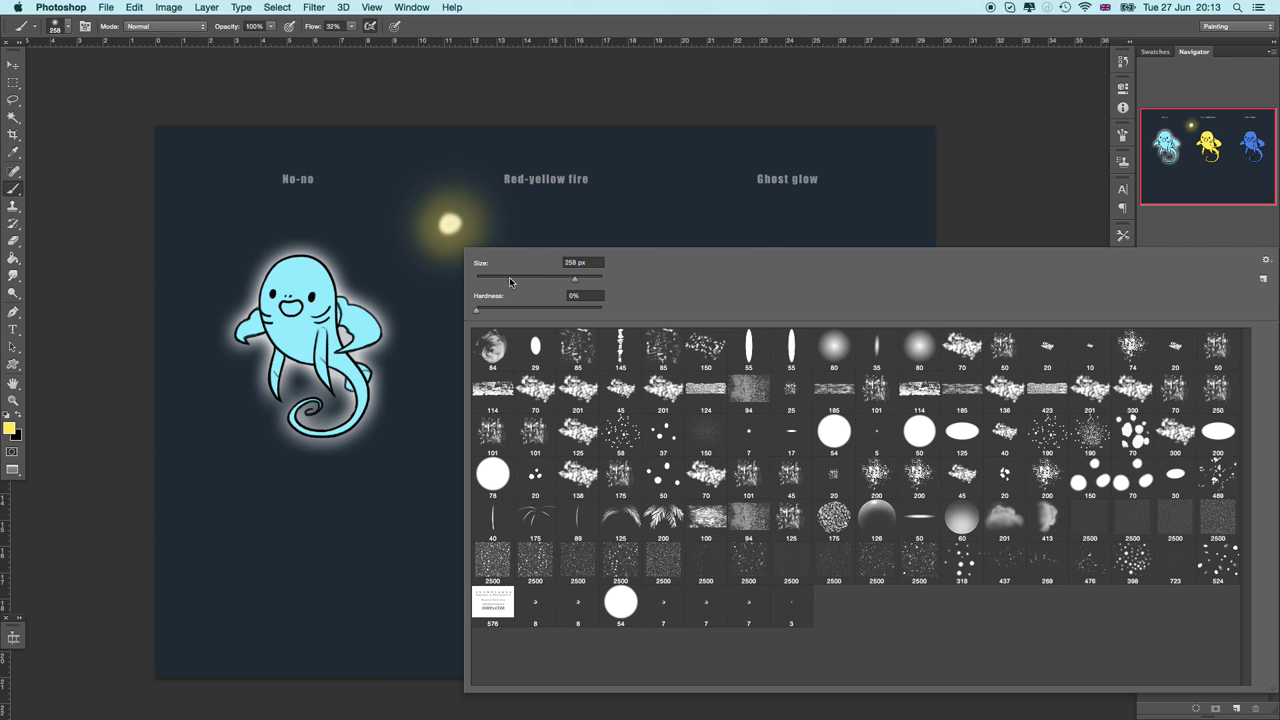
pyautogui.click(512, 282)
pyautogui.press('Return')
pyautogui.click(7, 414)
pyautogui.click(18, 414)
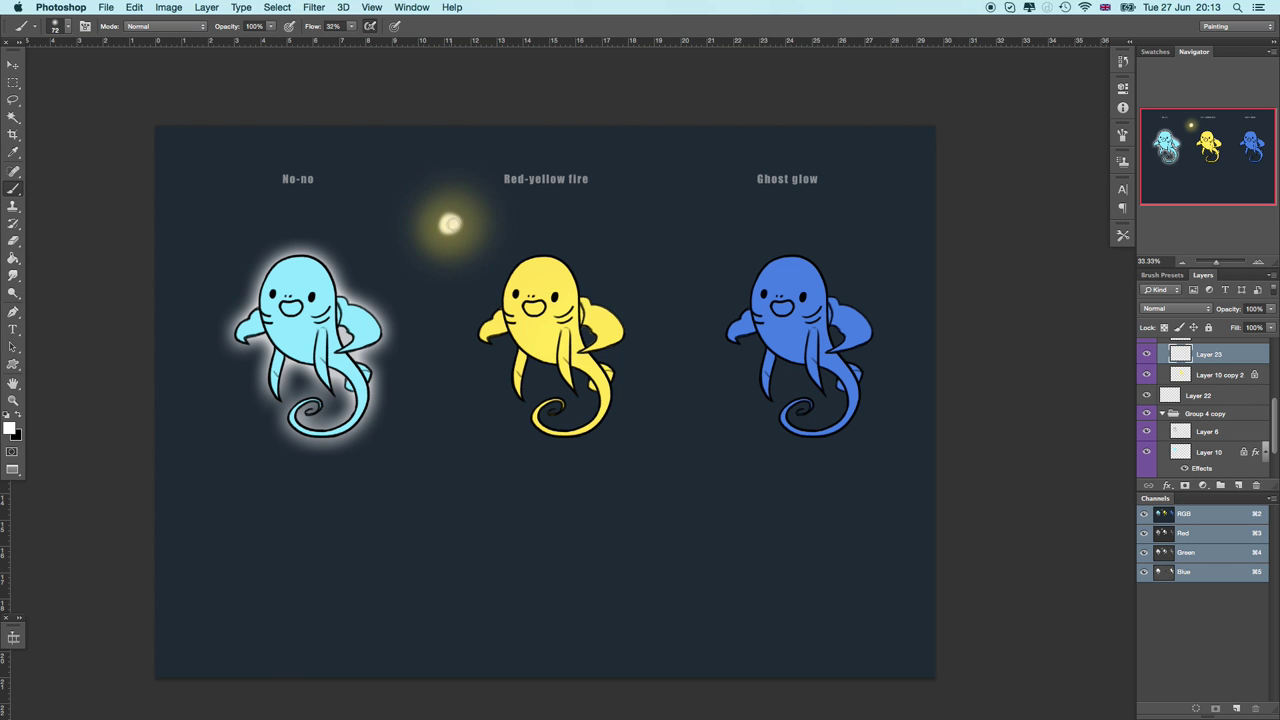
pyautogui.moveTo(453, 222); pyautogui.dragTo(448, 224)
# Step: Enlarge the brush to 138 px and soften the glow's core with more white
pyautogui.rightClick(486, 206)
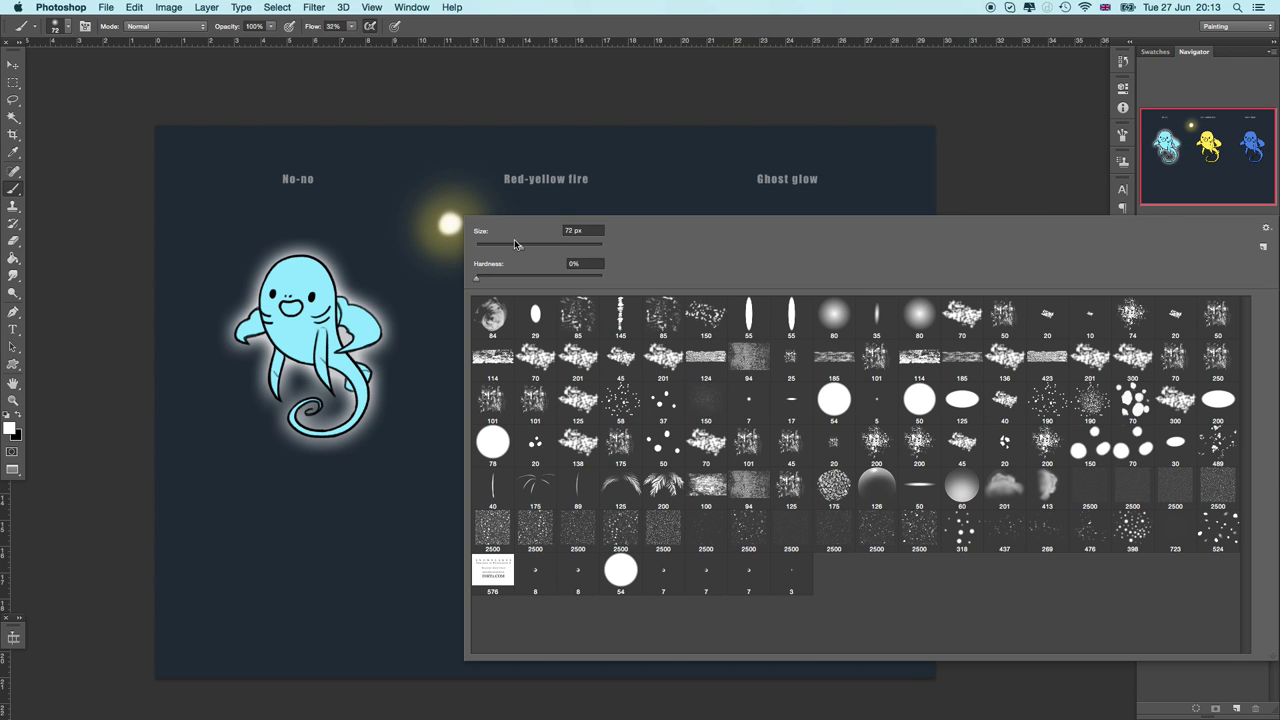
pyautogui.moveTo(518, 245); pyautogui.dragTo(551, 245)
pyautogui.press('Return')
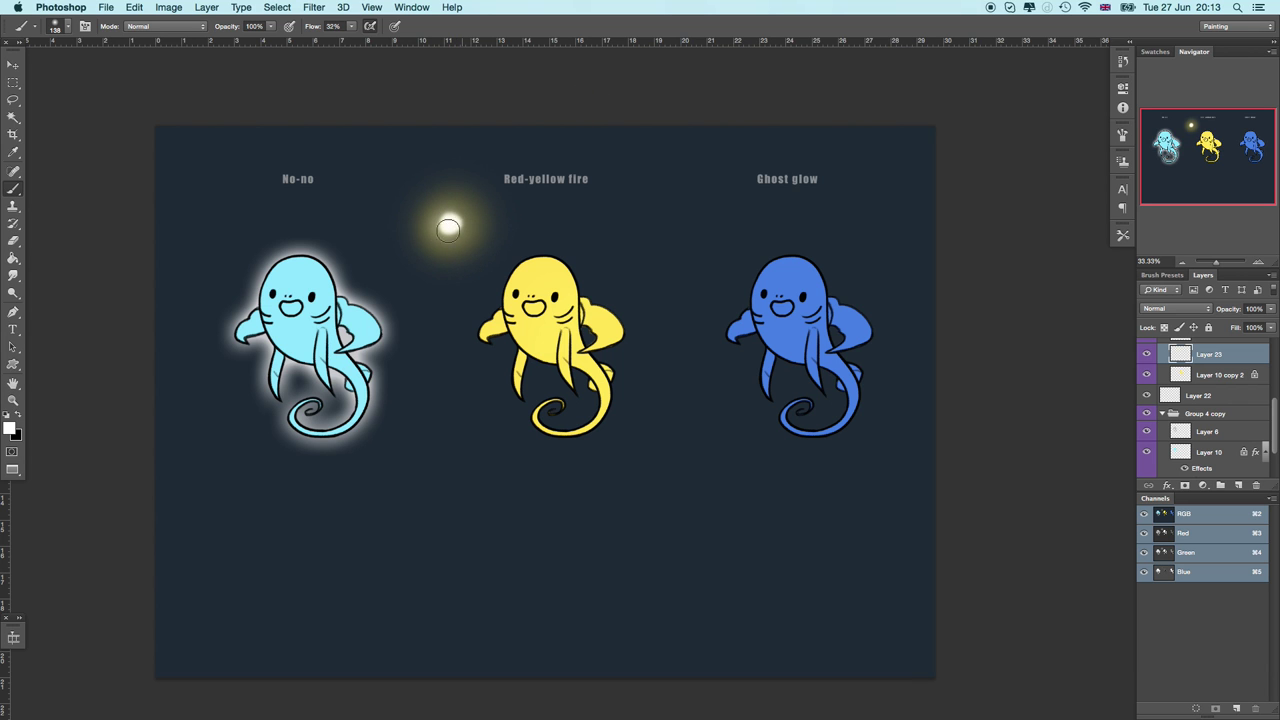
pyautogui.click(453, 220)
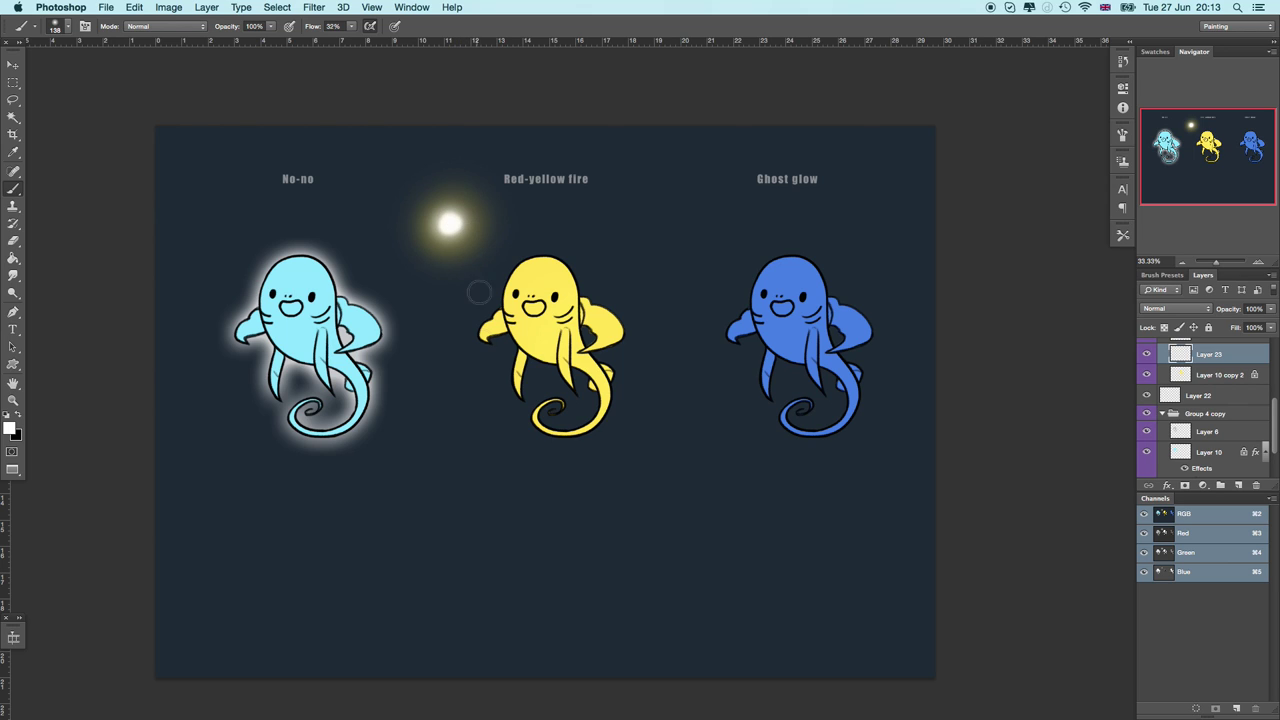
pyautogui.click(18, 100)
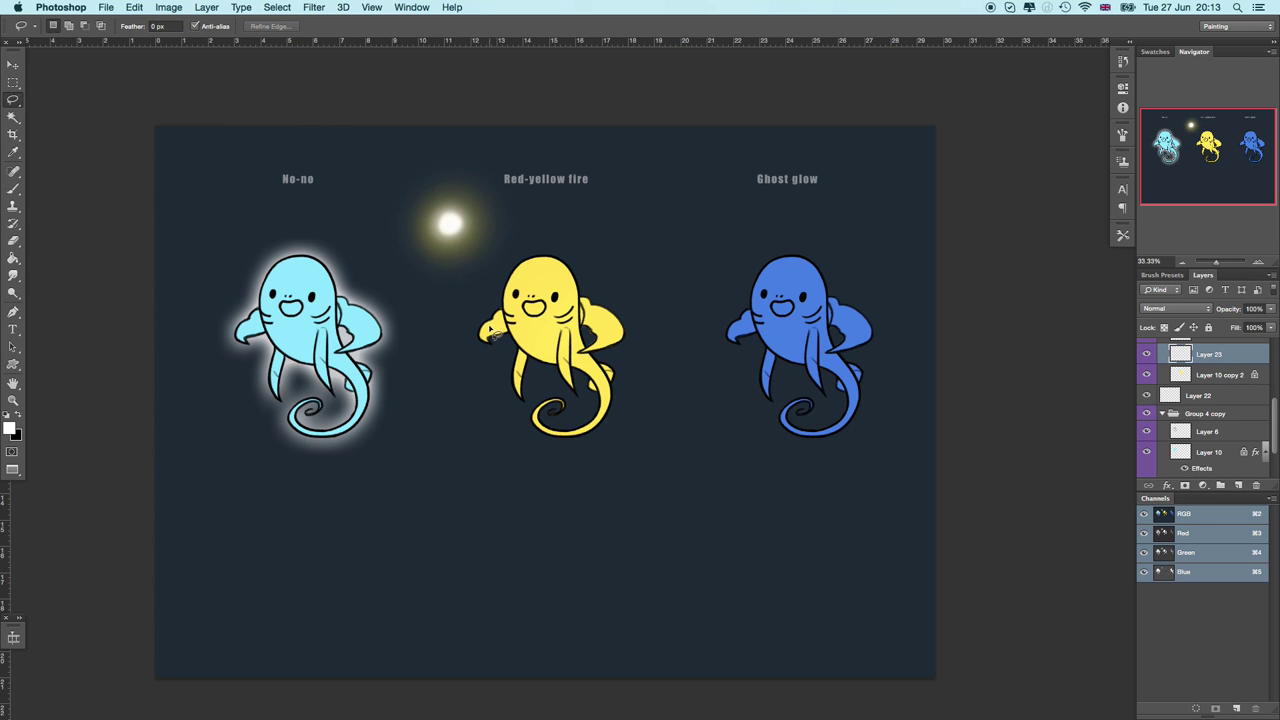
pyautogui.moveTo(490, 333)
pyautogui.mouseDown()
pyautogui.moveTo(495, 358)
pyautogui.moveTo(505, 350)
pyautogui.mouseUp()
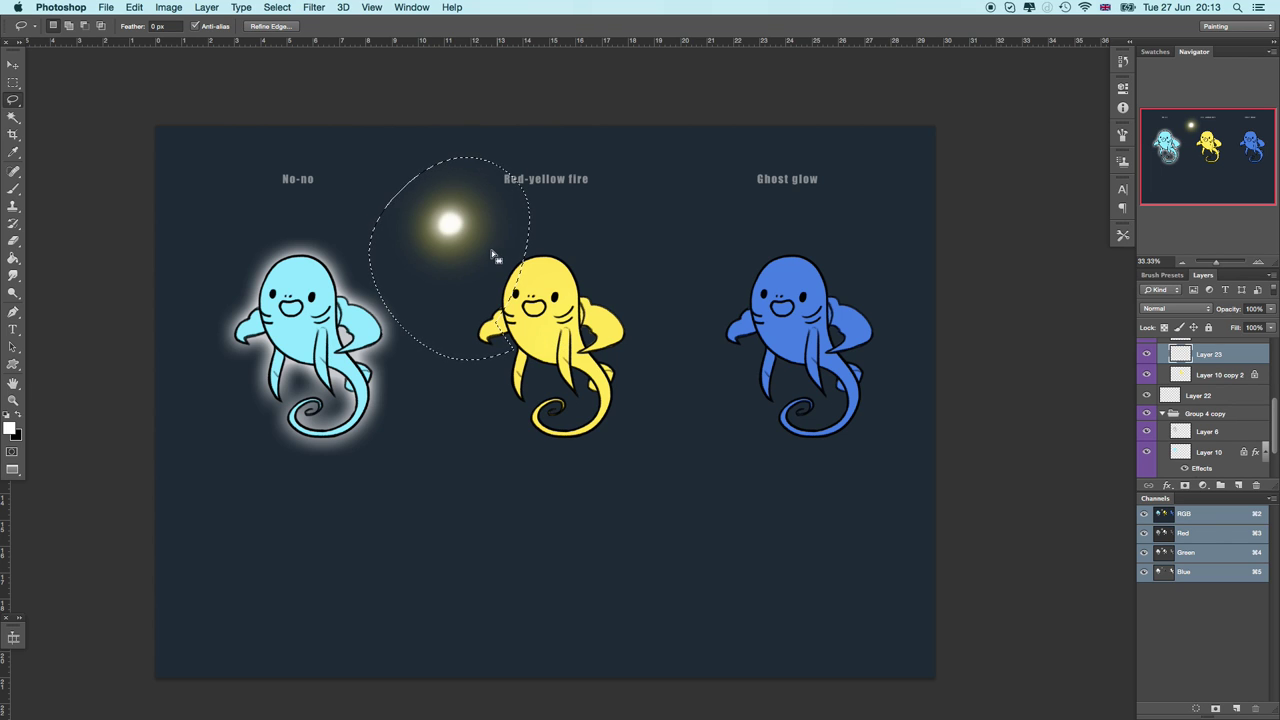
pyautogui.click(574, 240)
pyautogui.press('b')
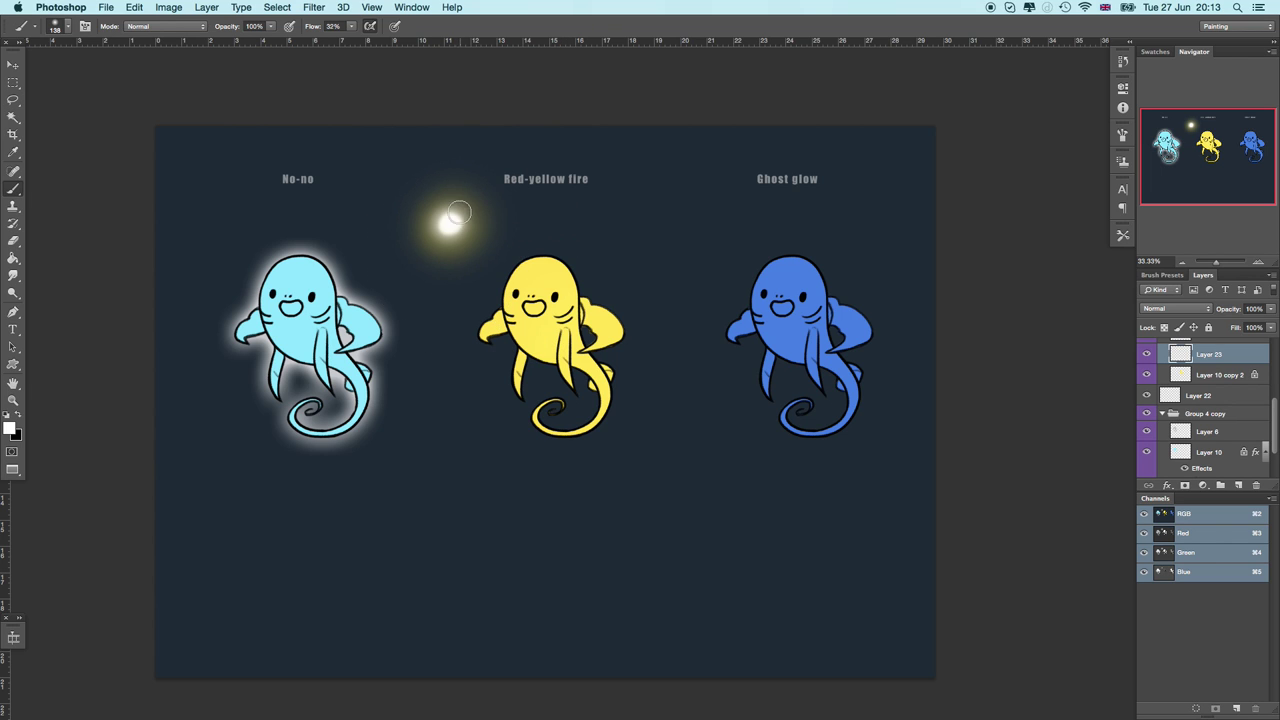
# Step: Sample the glow's edge for the foreground colour and adjust it to a bright, saturated yellow
pyautogui.click(9, 428)
pyautogui.click(460, 212)
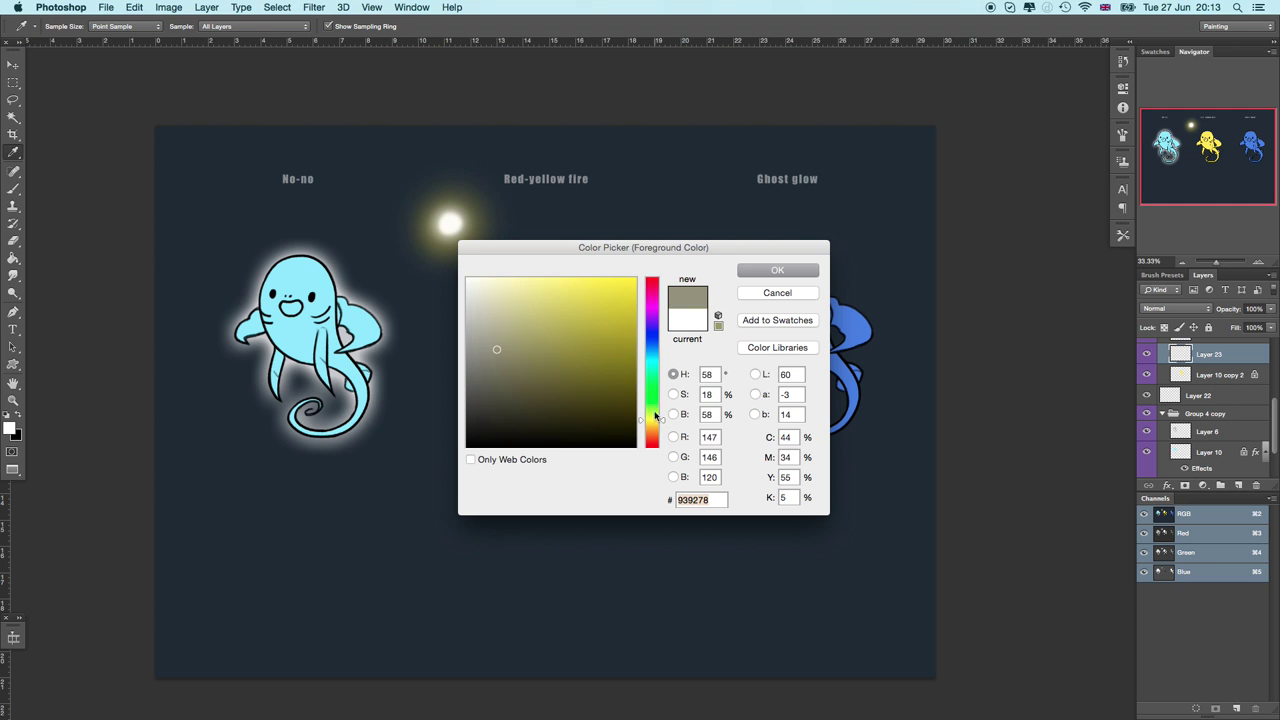
pyautogui.moveTo(535, 314); pyautogui.dragTo(580, 280)
pyautogui.click(777, 270)
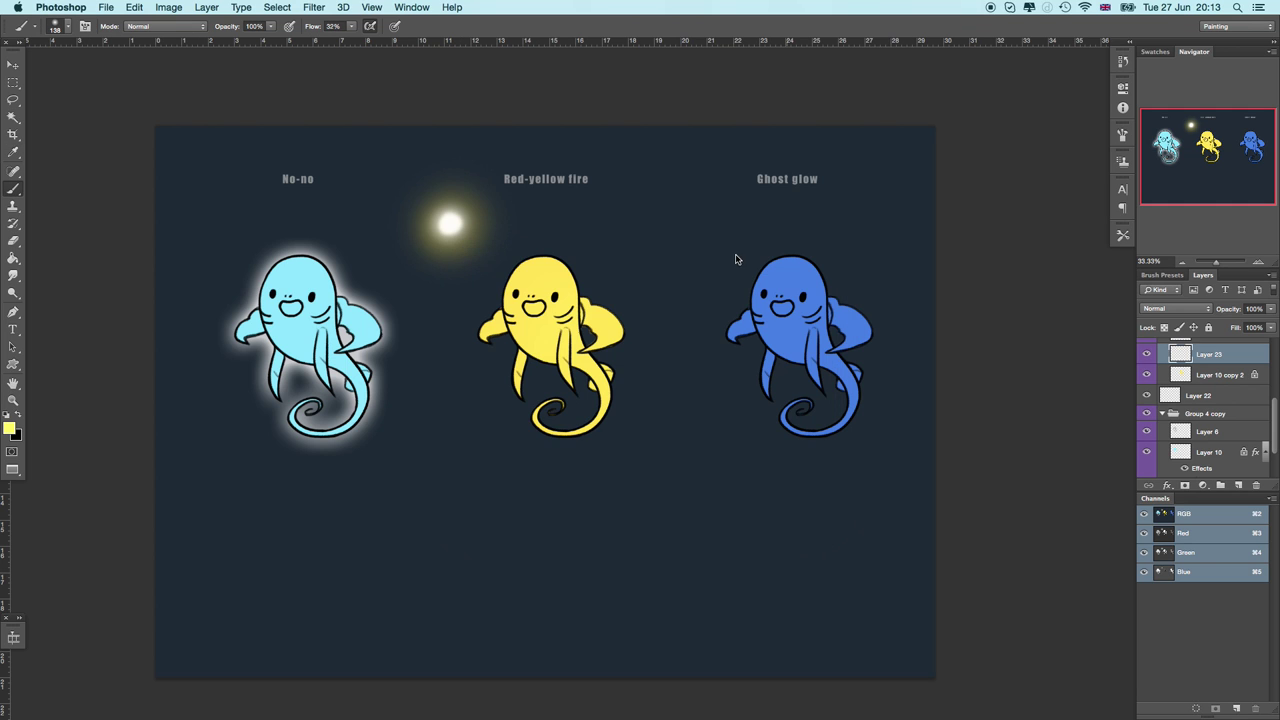
# Step: Enlarge the brush to 279 px and paint a wide yellow halo over the glow
pyautogui.rightClick(513, 201)
pyautogui.moveTo(551, 231); pyautogui.dragTo(577, 231)
pyautogui.press('Return')
pyautogui.click(449, 225)
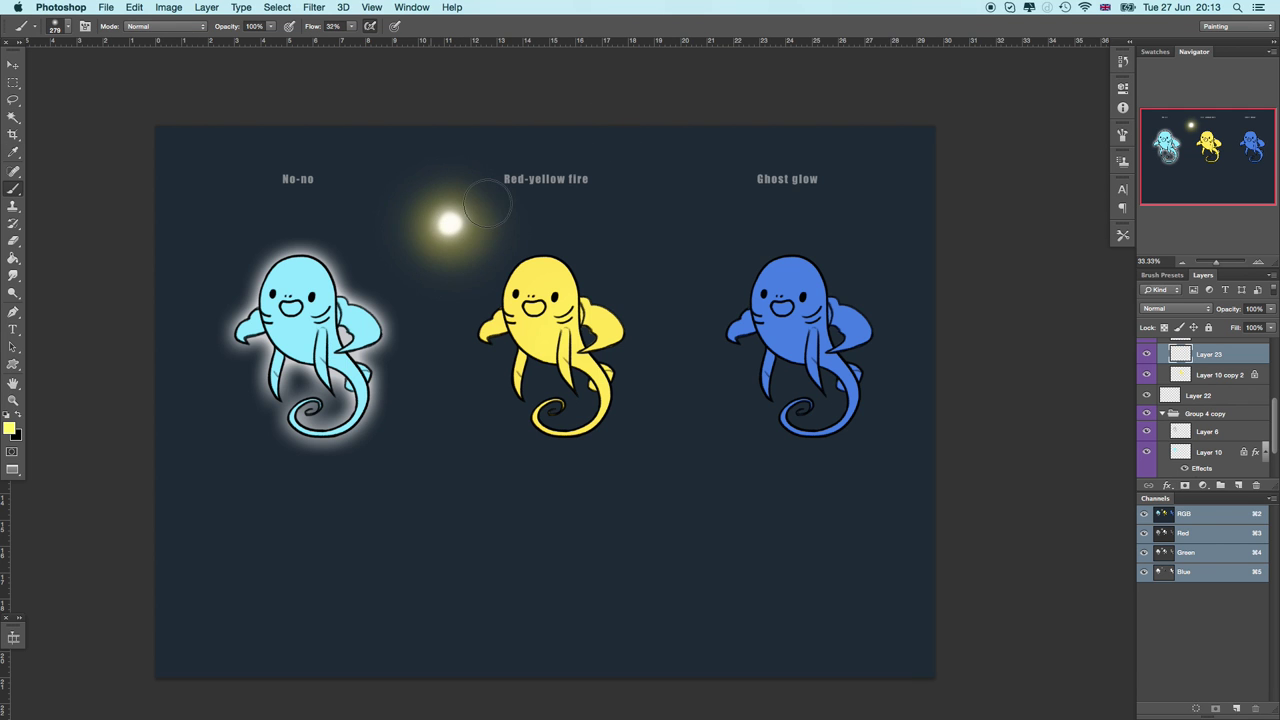
pyautogui.moveTo(487, 205)
pyautogui.mouseDown()
pyautogui.moveTo(456, 241)
pyautogui.moveTo(437, 213)
pyautogui.moveTo(440, 231)
pyautogui.moveTo(469, 168)
pyautogui.moveTo(499, 235)
pyautogui.moveTo(411, 239)
pyautogui.moveTo(433, 174)
pyautogui.moveTo(513, 261)
pyautogui.moveTo(471, 214)
pyautogui.mouseUp()
# Step: Repaint the centre of the yellow glow in white with a 98 px brush
pyautogui.rightClick(471, 214)
pyautogui.moveTo(546, 236); pyautogui.dragTo(531, 236)
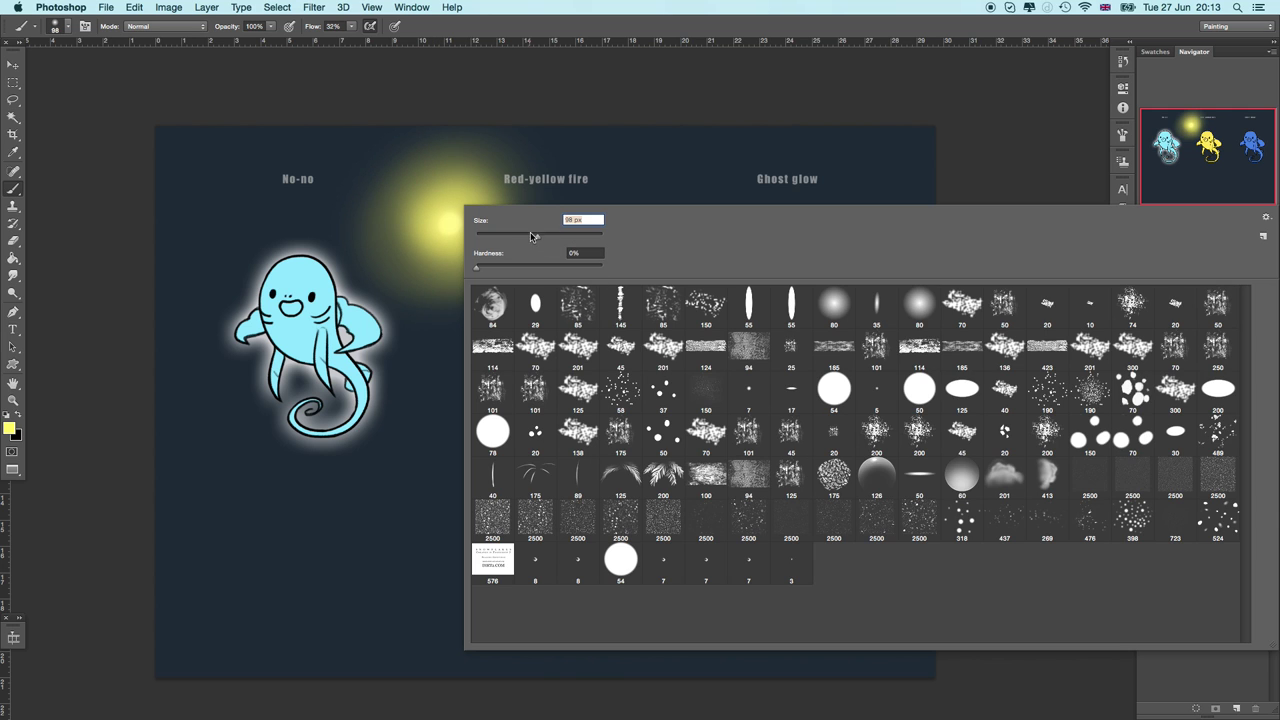
pyautogui.click(7, 415)
pyautogui.click(18, 414)
pyautogui.moveTo(449, 221); pyautogui.dragTo(456, 215)
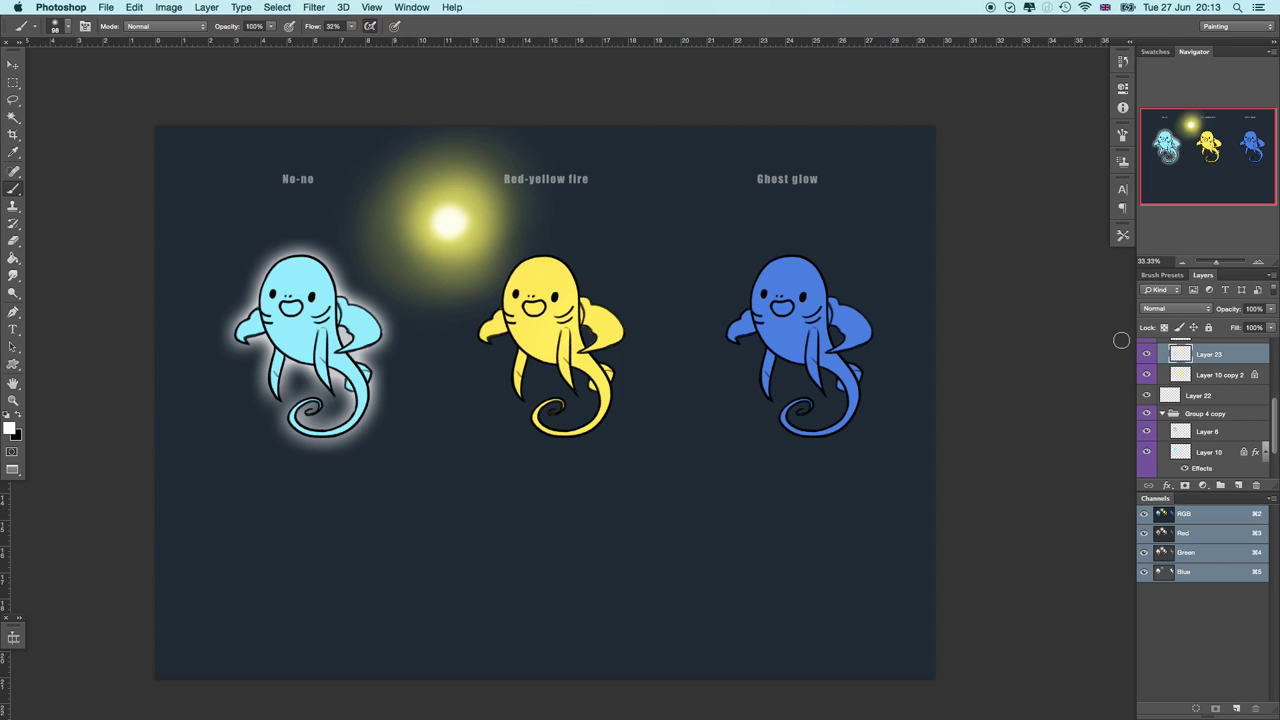
# Step: Hide the painted glow on Layer 23 and select Layer 10 copy 2
pyautogui.click(1147, 354)
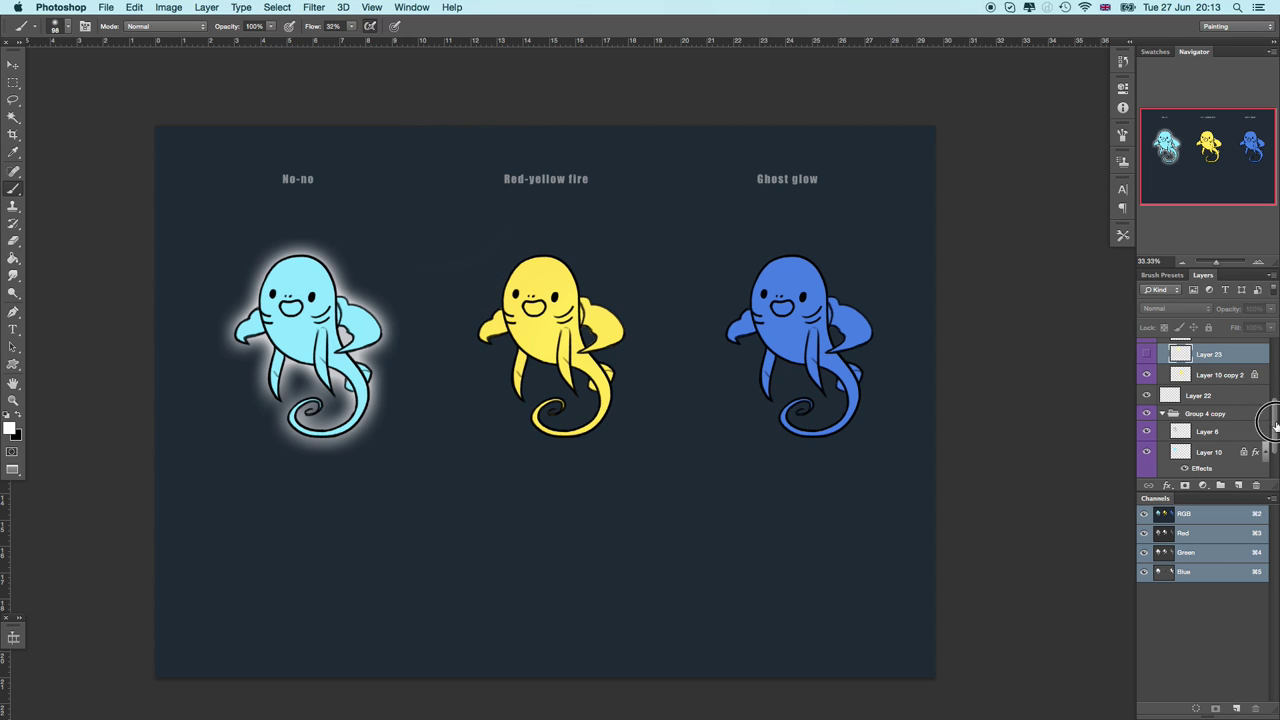
pyautogui.scroll(8, 1272, 422)
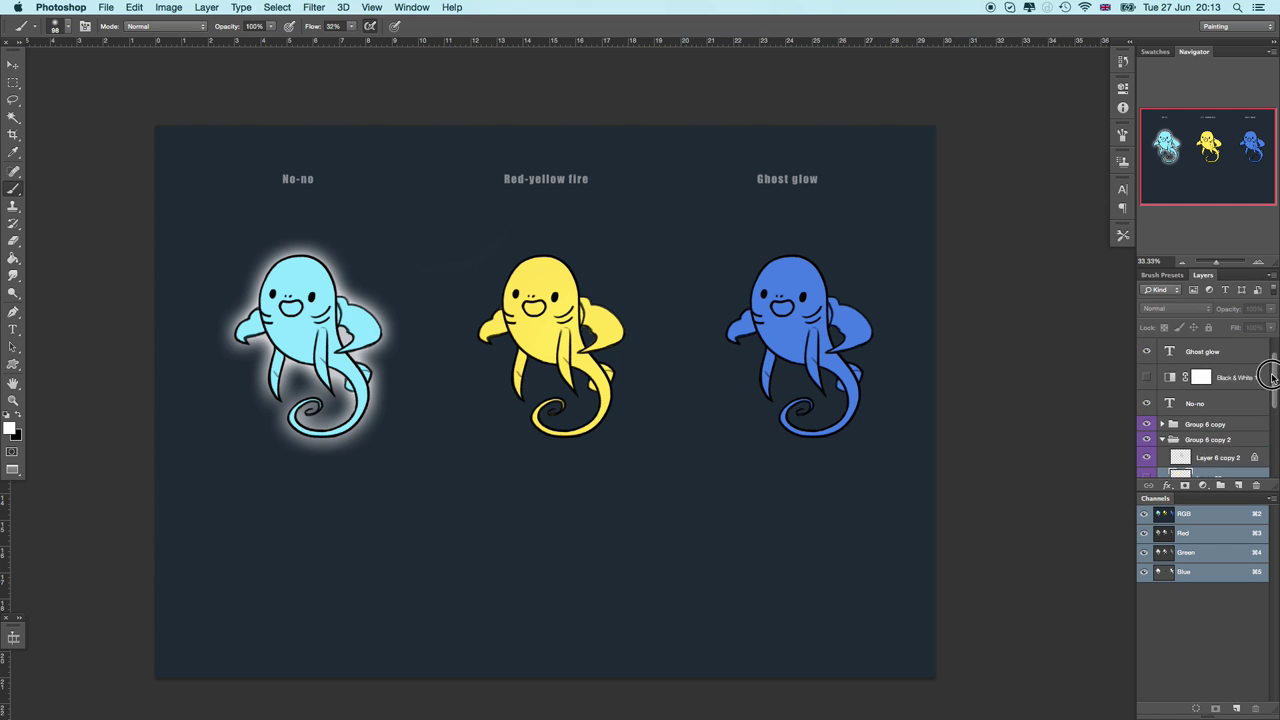
pyautogui.scroll(-3, 1272, 375)
pyautogui.click(1206, 421)
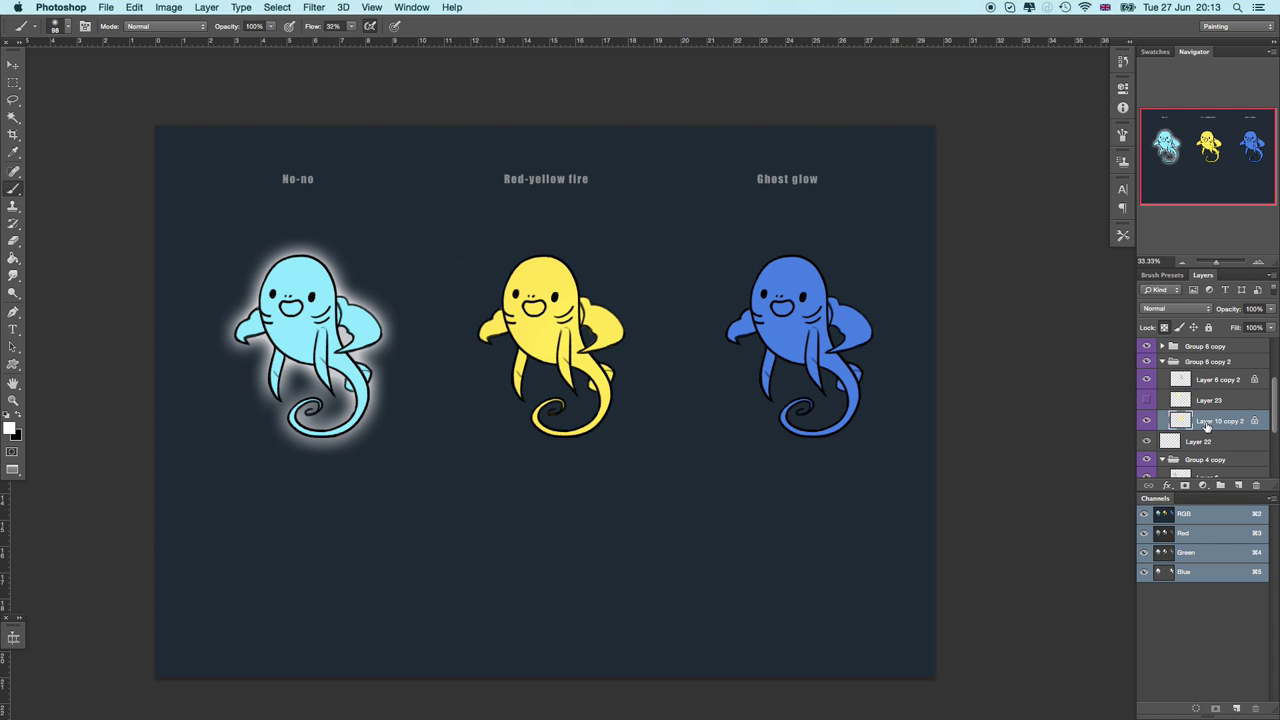
# Step: Set the brush size to 258 px and switch the foreground colour to yellow
pyautogui.rightClick(697, 267)
pyautogui.click(574, 298)
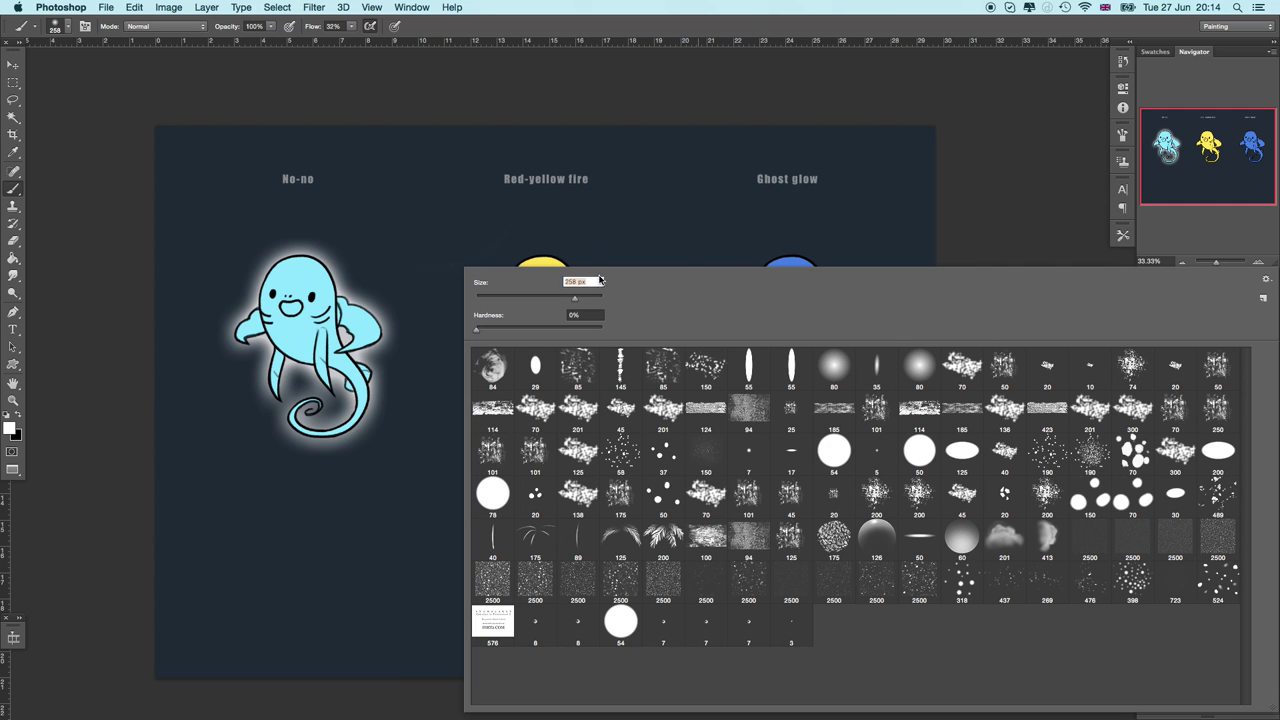
pyautogui.click(712, 97)
pyautogui.press('x')
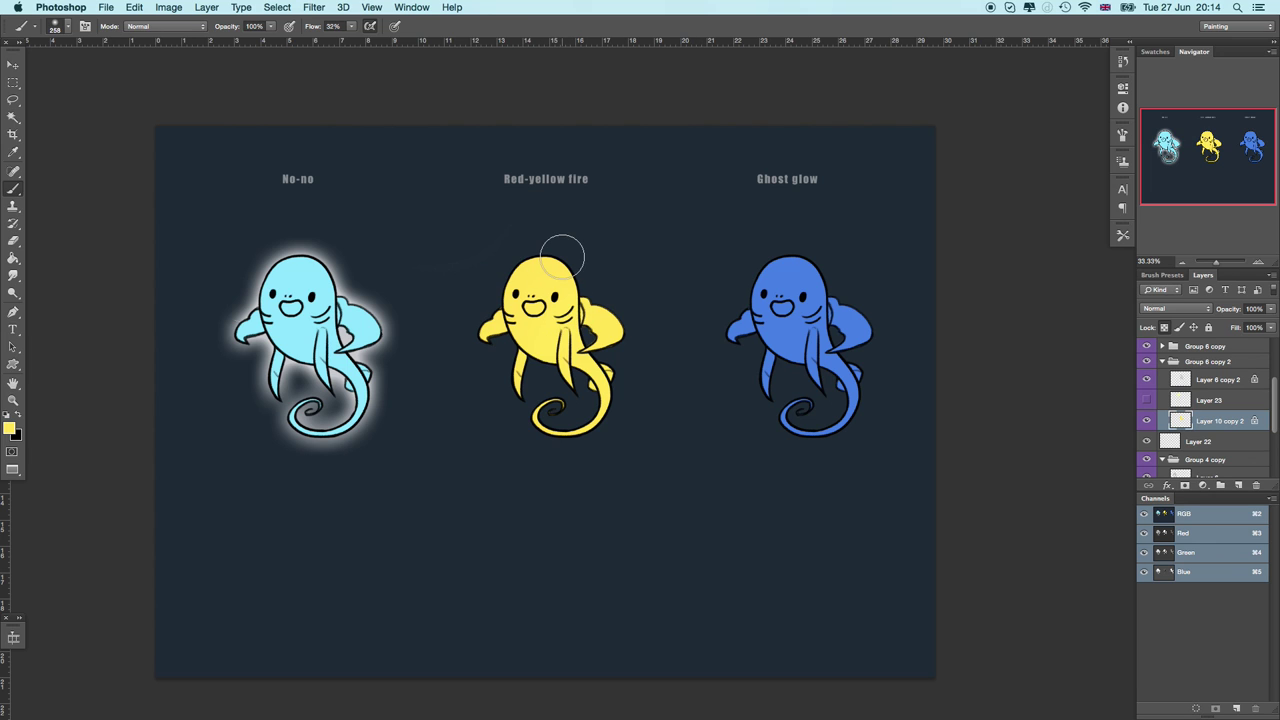
# Step: Sample the creature's body yellow, deepen it to a more saturated yellow and paint the outer parts of the body on Layer 10 copy 2
pyautogui.click(16, 414)
pyautogui.click(9, 428)
pyautogui.moveTo(573, 251); pyautogui.dragTo(831, 189)
pyautogui.click(566, 328)
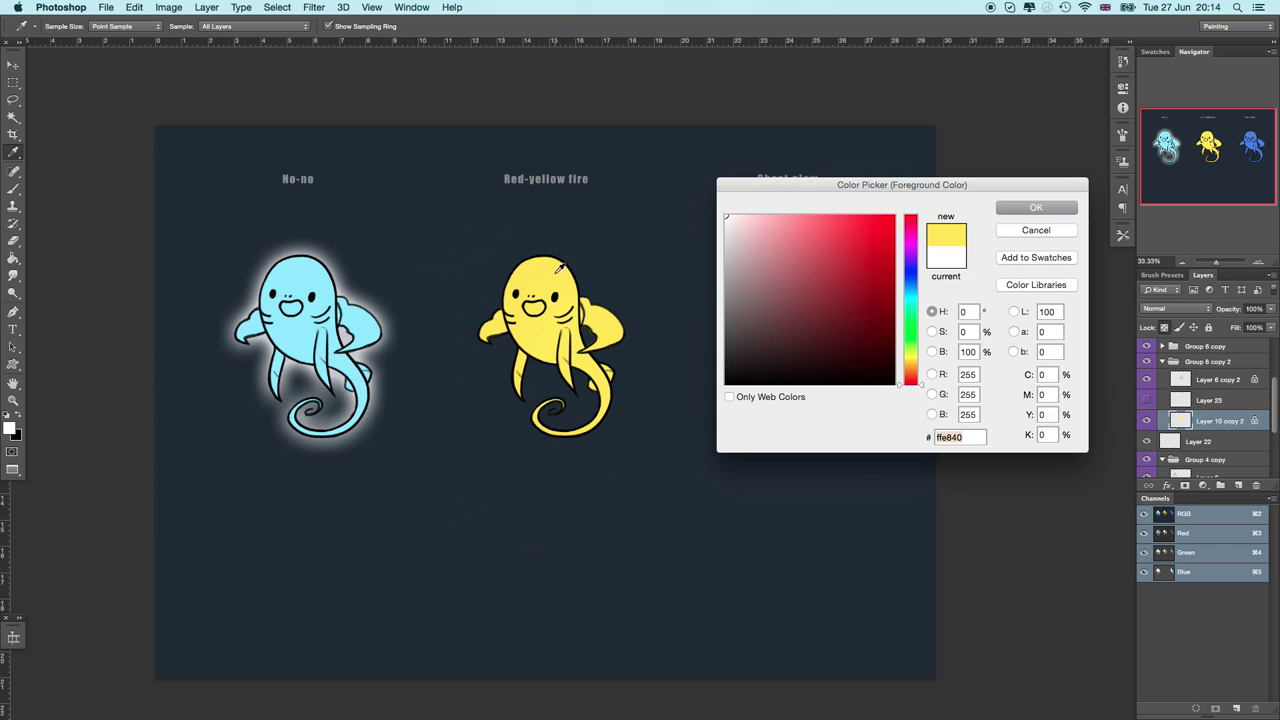
pyautogui.moveTo(922, 362); pyautogui.dragTo(921, 365)
pyautogui.click(922, 360)
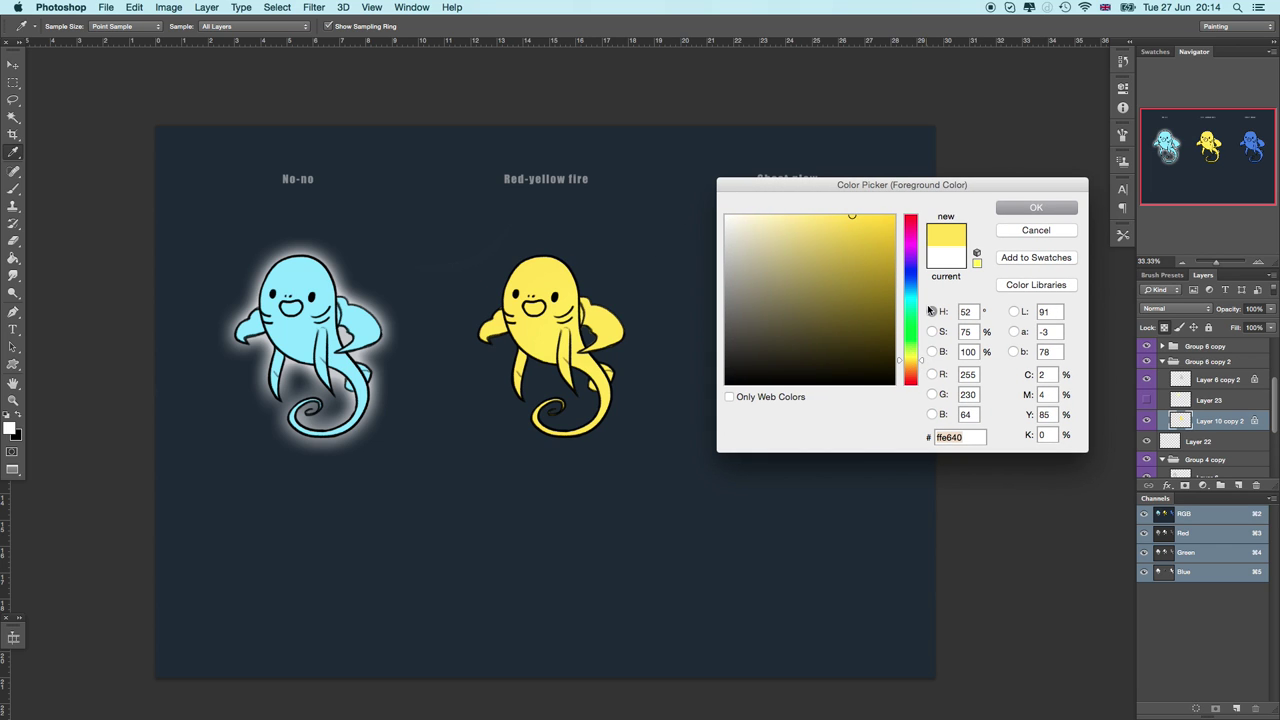
pyautogui.moveTo(858, 224); pyautogui.dragTo(870, 216)
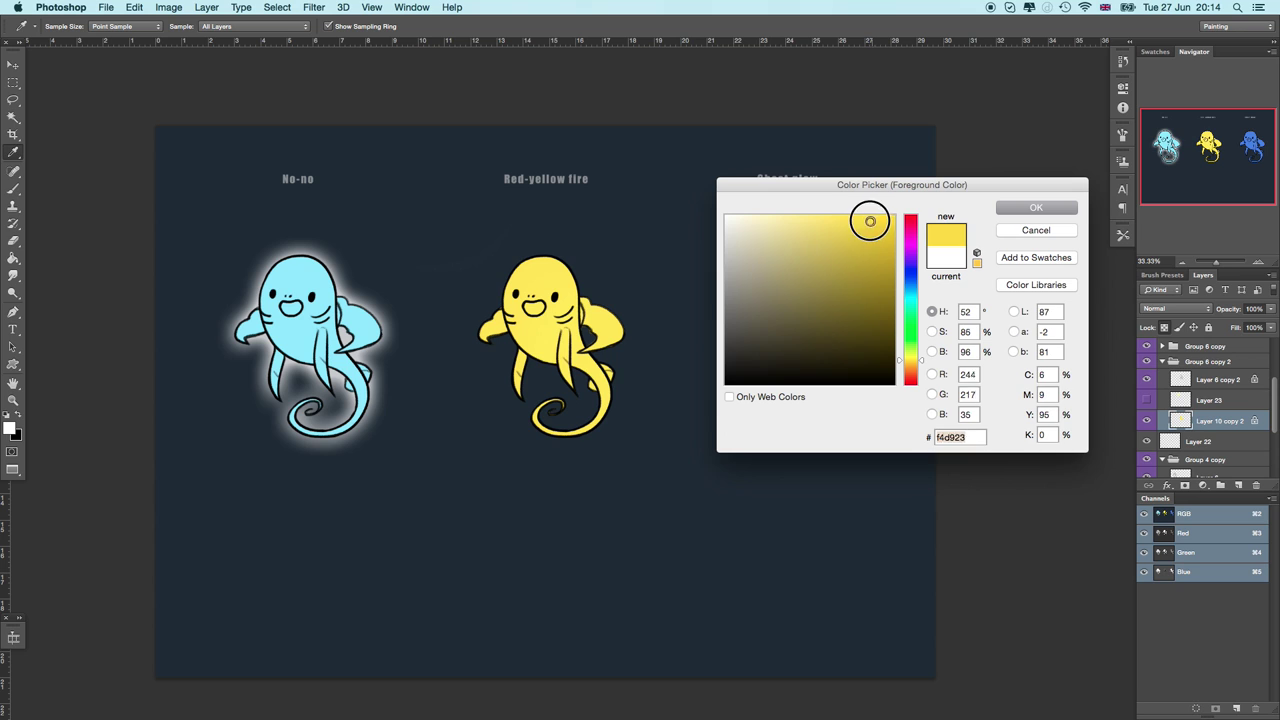
pyautogui.click(1036, 207)
pyautogui.press('b')
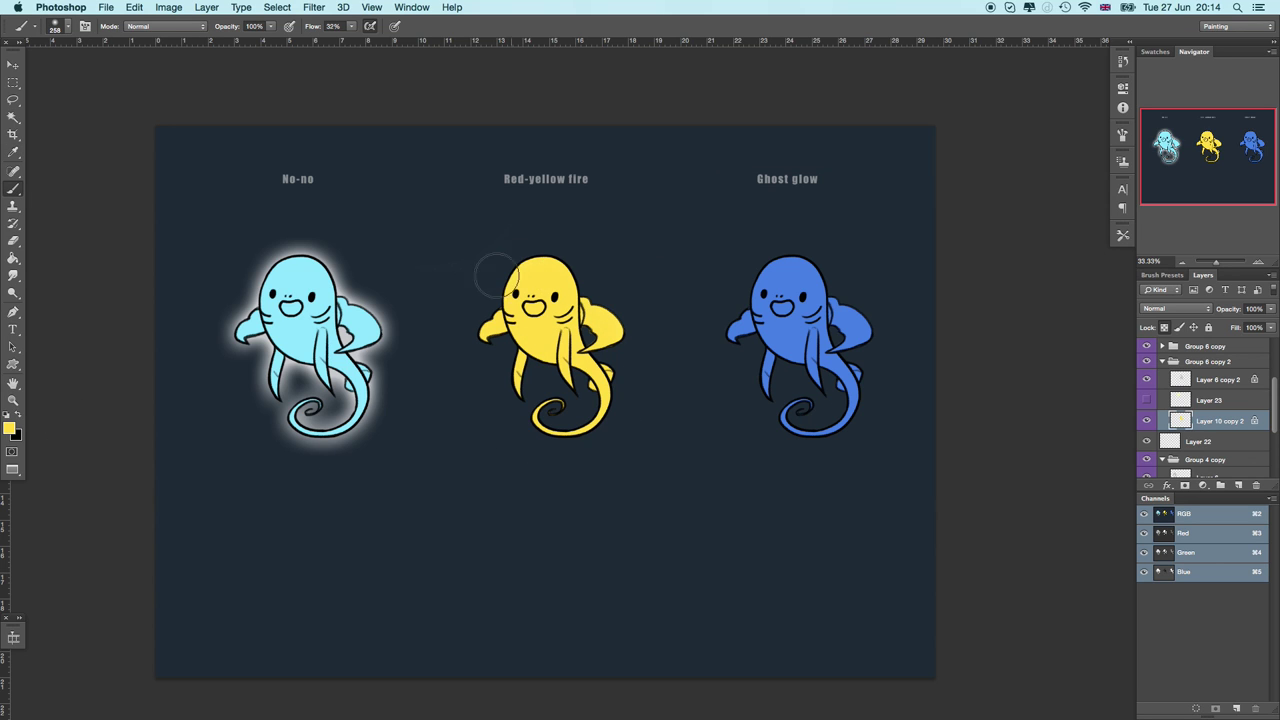
# Step: Lighten the foreground colour to a pale yellow and paint it over the centre of the yellow creature's body
pyautogui.click(11, 428)
pyautogui.moveTo(860, 223); pyautogui.dragTo(808, 212)
pyautogui.click(1035, 210)
pyautogui.press('b')
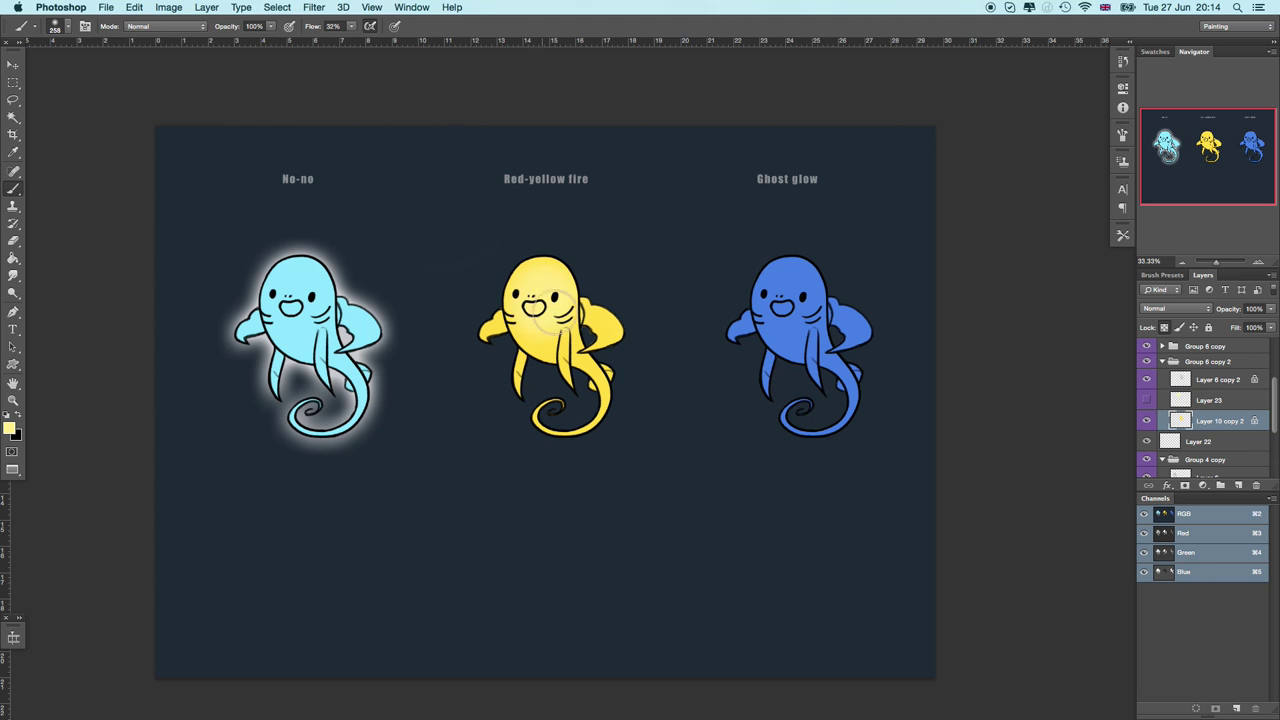
# Step: Choose a near-white cream colour and brighten the centre of the creature's face, reducing the brush to 155 px
pyautogui.click(9, 428)
pyautogui.moveTo(790, 219); pyautogui.dragTo(742, 210)
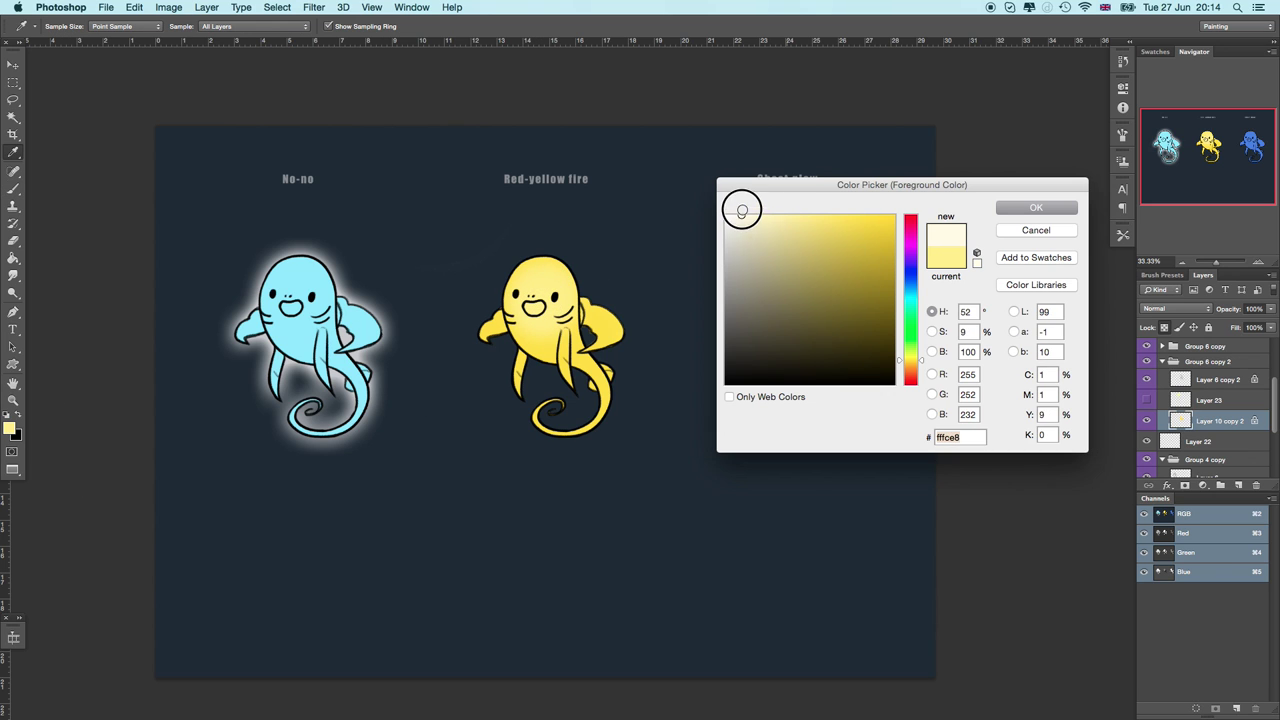
pyautogui.click(1028, 210)
pyautogui.moveTo(540, 296); pyautogui.dragTo(536, 299)
pyautogui.rightClick(618, 300)
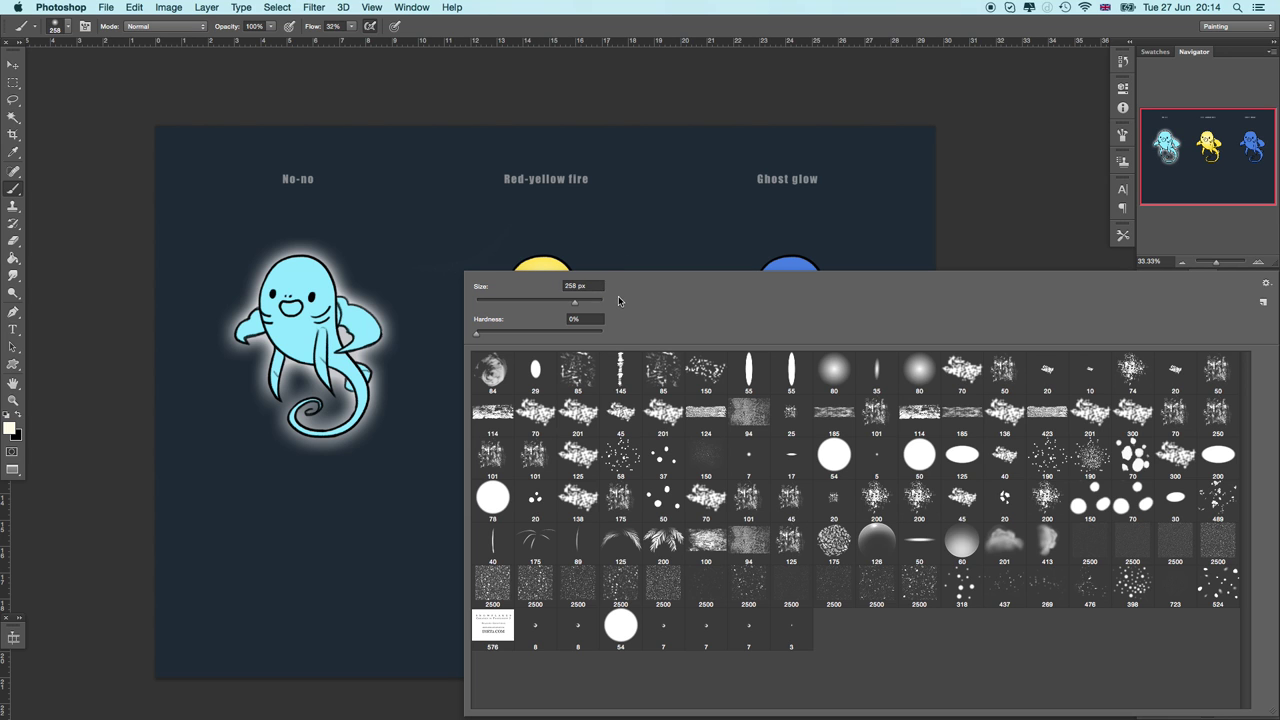
pyautogui.click(600, 94)
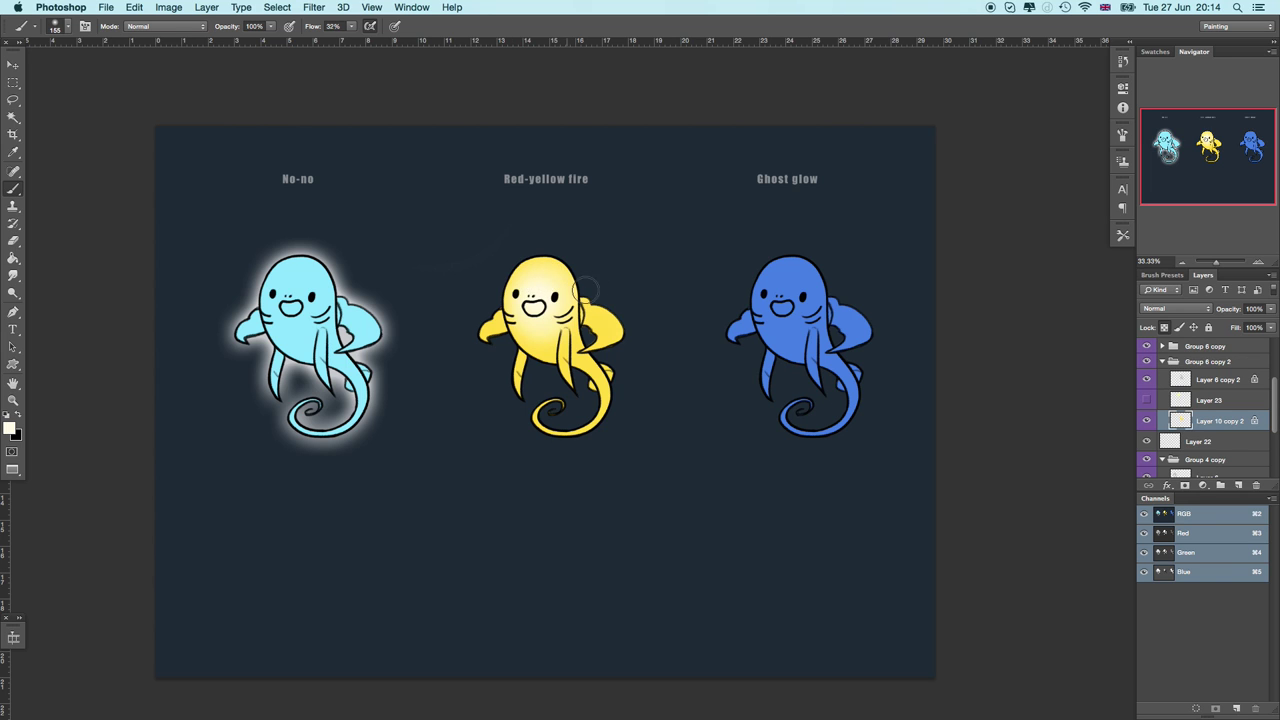
# Step: Select the soft round 80 brush, enlarge it to 279 px and blend sampled body yellow around the bright face area
pyautogui.rightClick(620, 277)
pyautogui.click(831, 380)
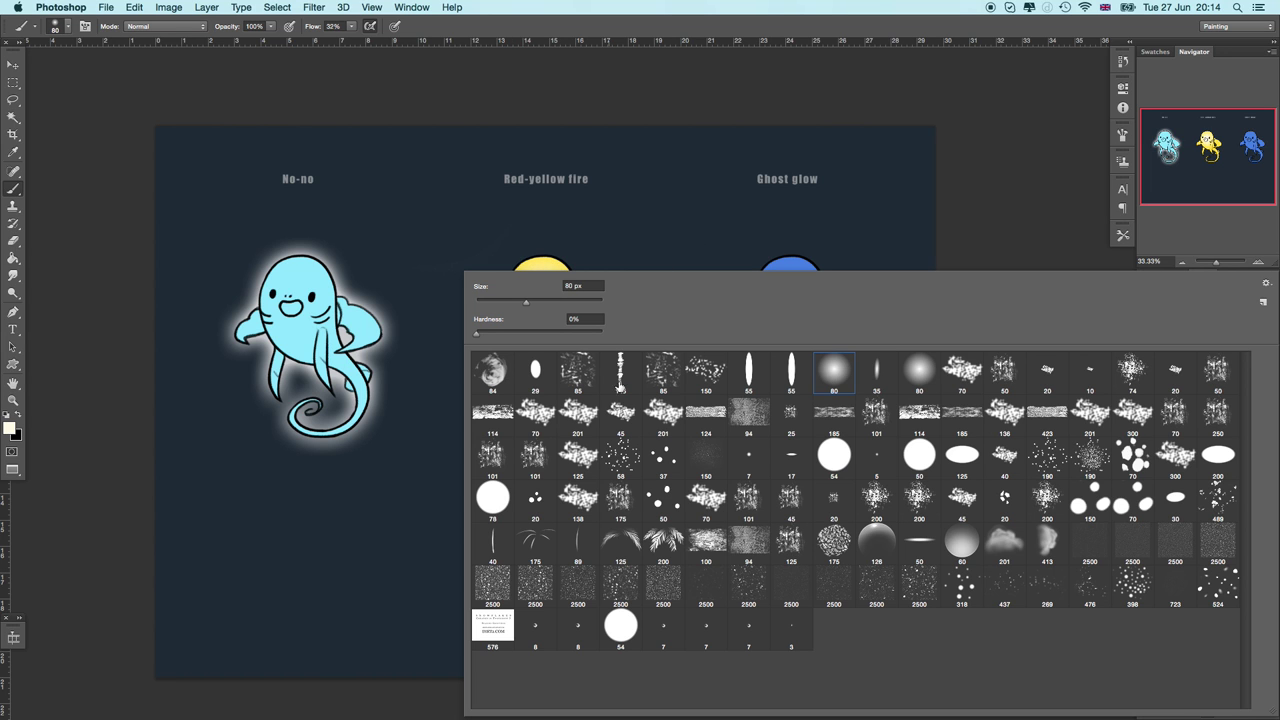
pyautogui.click(563, 302)
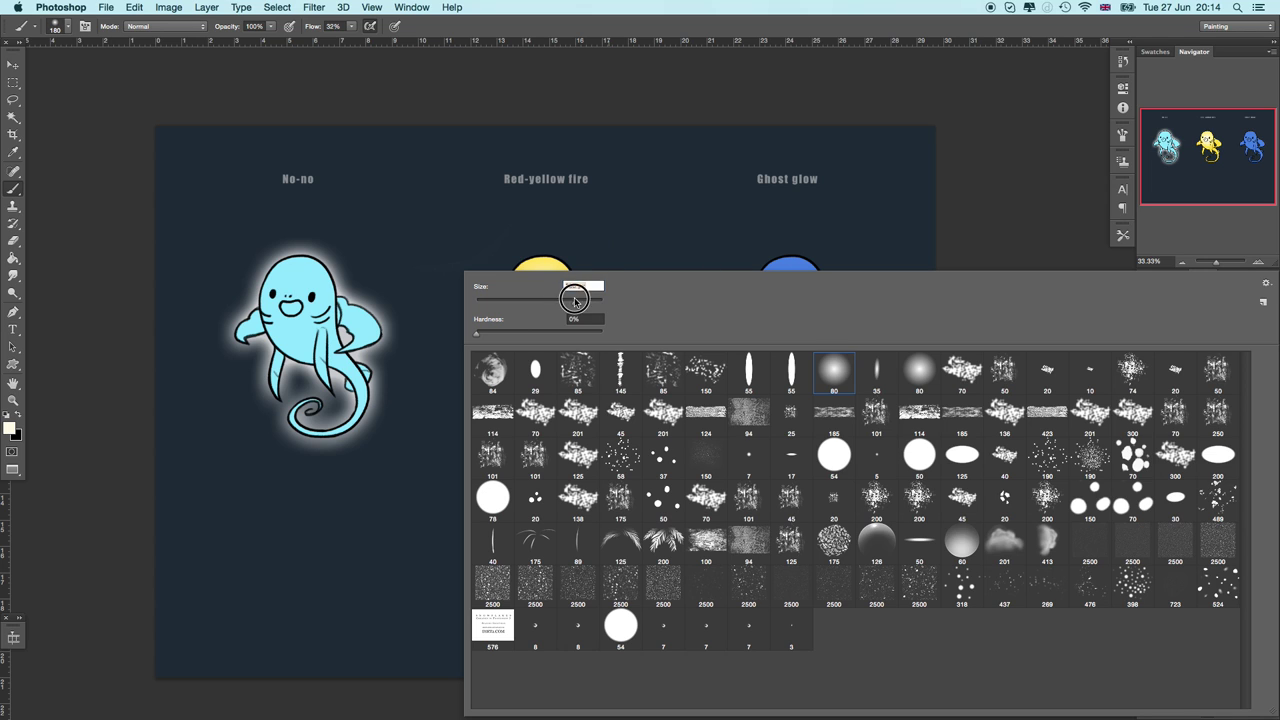
pyautogui.press('Return')
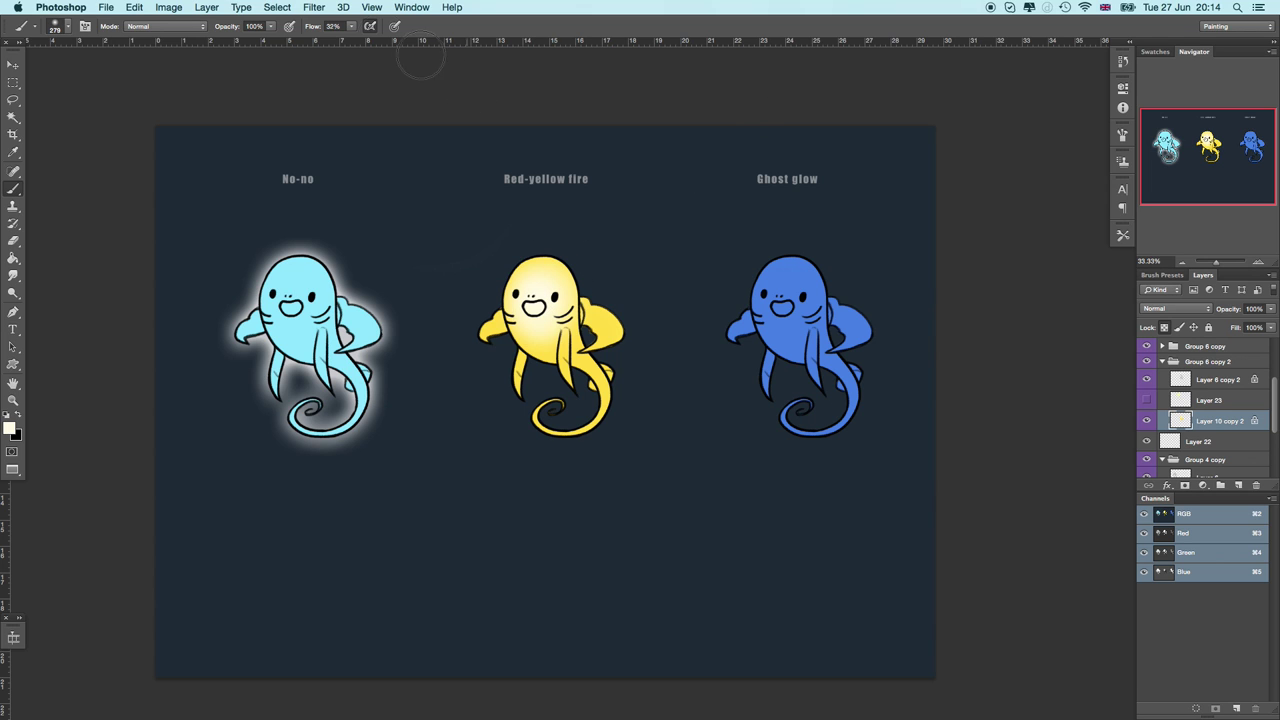
pyautogui.click(351, 26)
pyautogui.click(537, 77)
pyautogui.keyDown('alt'); pyautogui.click(545, 333); pyautogui.keyUp('alt')
pyautogui.moveTo(583, 339)
pyautogui.mouseDown()
pyautogui.moveTo(556, 304)
pyautogui.moveTo(565, 290)
pyautogui.mouseUp()
# Step: Shift the hue of the yellow creature's body layer to -8 with Hue/Saturation
pyautogui.keyDown('alt'); pyautogui.click(584, 360); pyautogui.keyUp('alt')
pyautogui.press('super+u')
pyautogui.moveTo(889, 389); pyautogui.dragTo(885, 390)
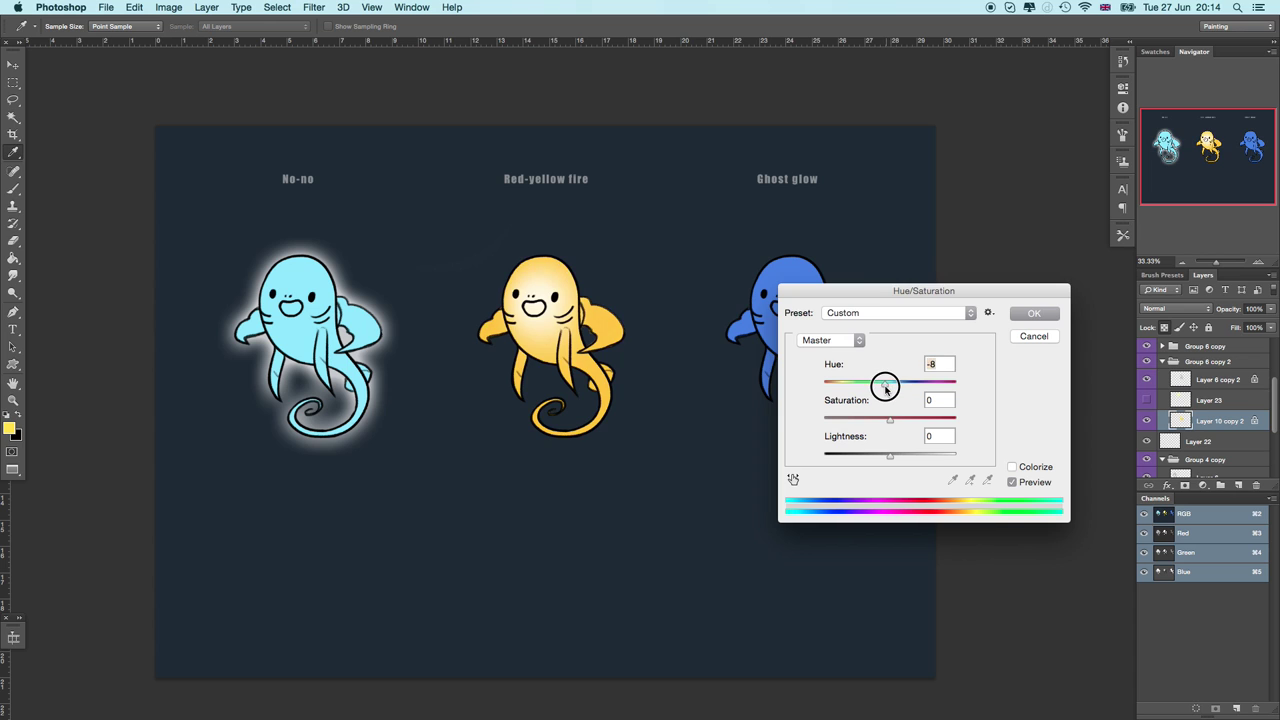
pyautogui.click(1034, 313)
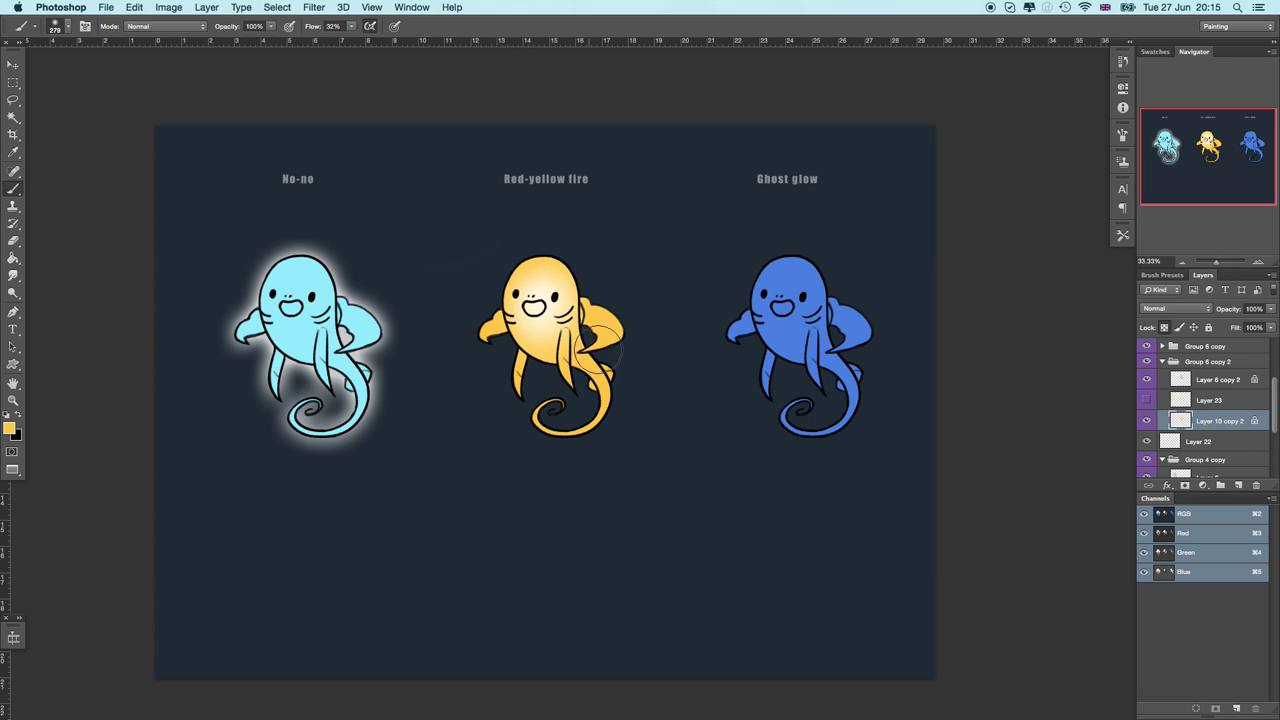
# Step: Repaint the centre of the creature's face in white with a 117 px brush
pyautogui.click(20, 418)
pyautogui.rightClick(700, 287)
pyautogui.write('117')
pyautogui.press('Return')
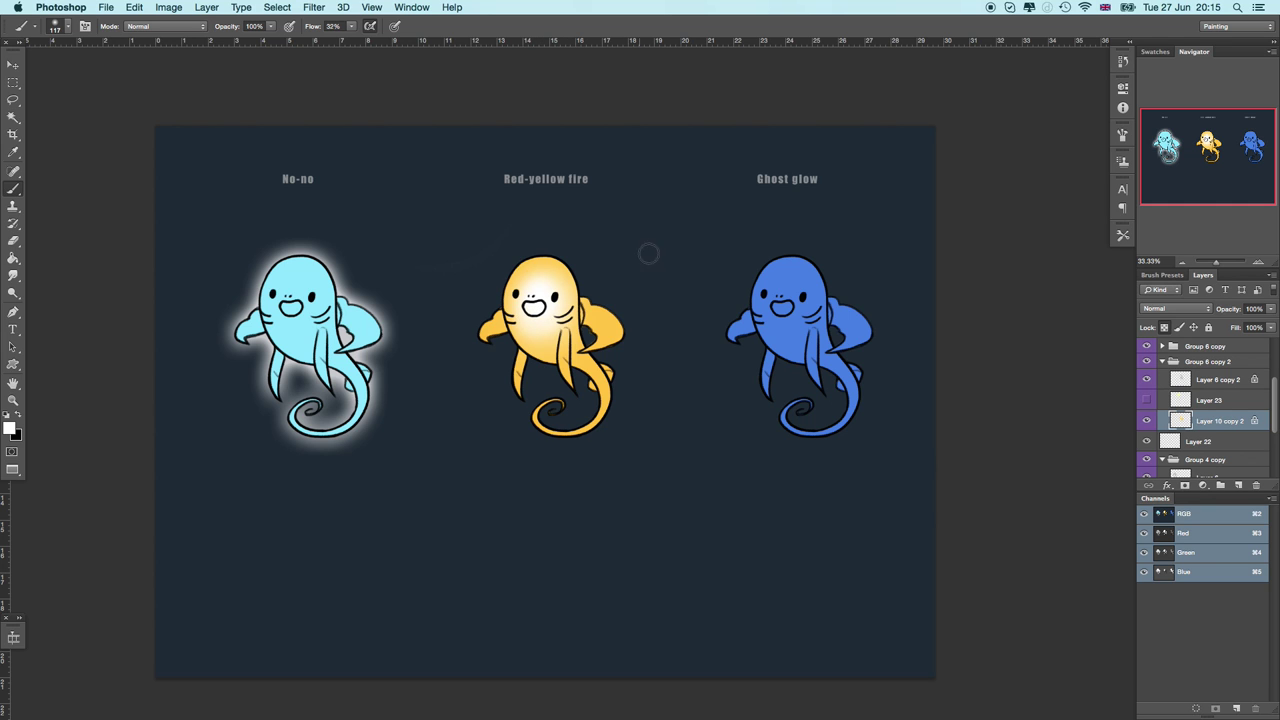
# Step: Enlarge the brush to 468 px, turn the sampled body colour into a saturated orange and paint it over the creature's tail
pyautogui.rightClick(649, 253)
pyautogui.click(584, 295)
pyautogui.click(685, 190)
pyautogui.keyDown('alt'); pyautogui.click(592, 340); pyautogui.keyUp('alt')
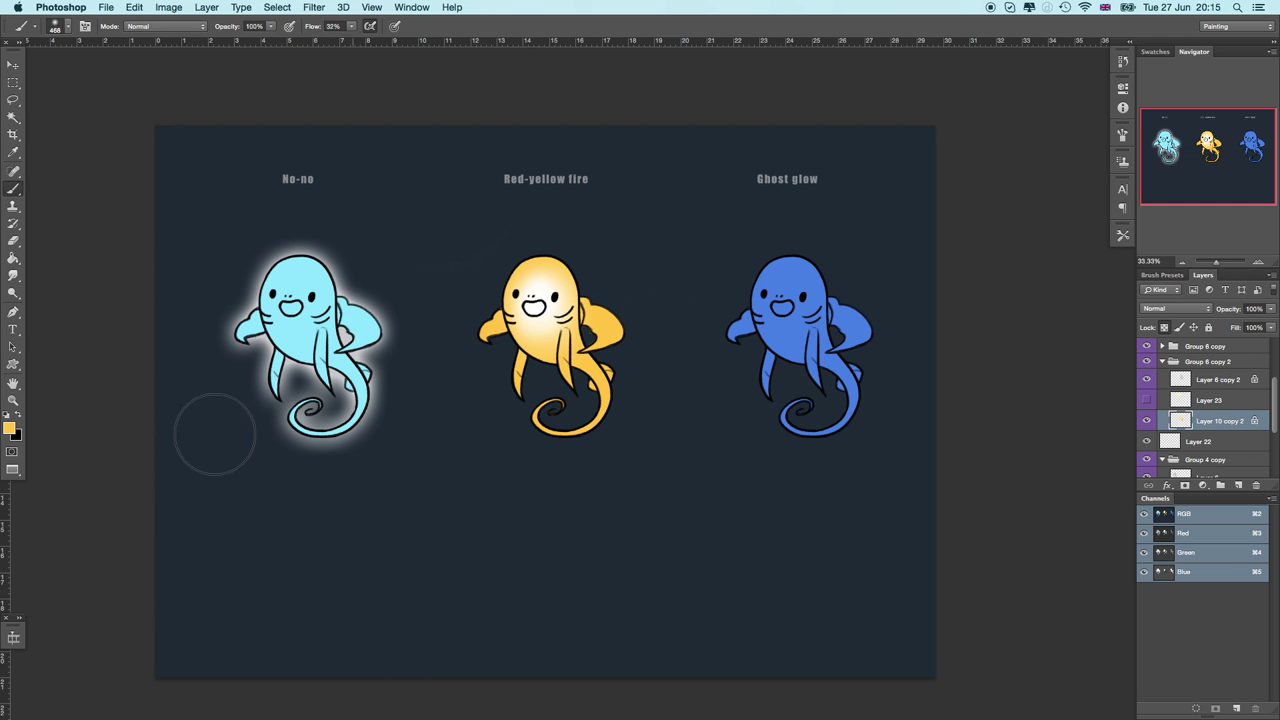
pyautogui.click(10, 428)
pyautogui.moveTo(920, 366); pyautogui.dragTo(920, 369)
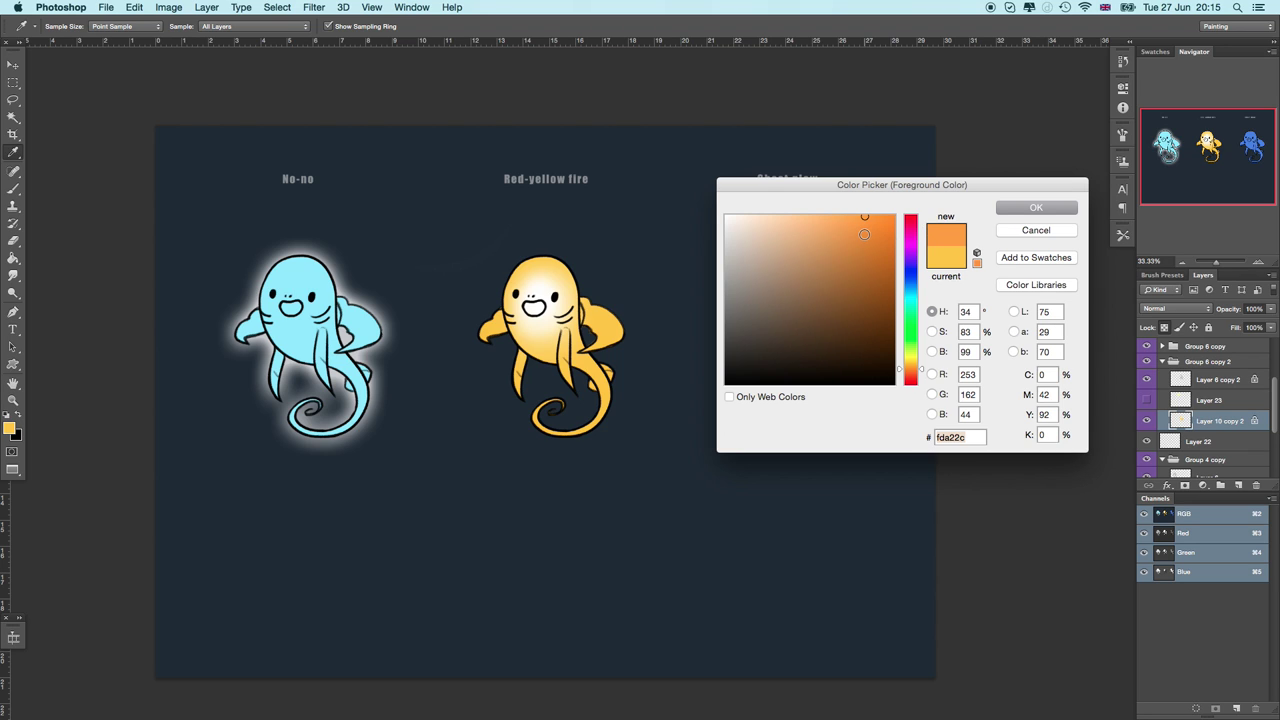
pyautogui.moveTo(864, 216); pyautogui.dragTo(893, 220)
pyautogui.click(1015, 210)
pyautogui.press('b')
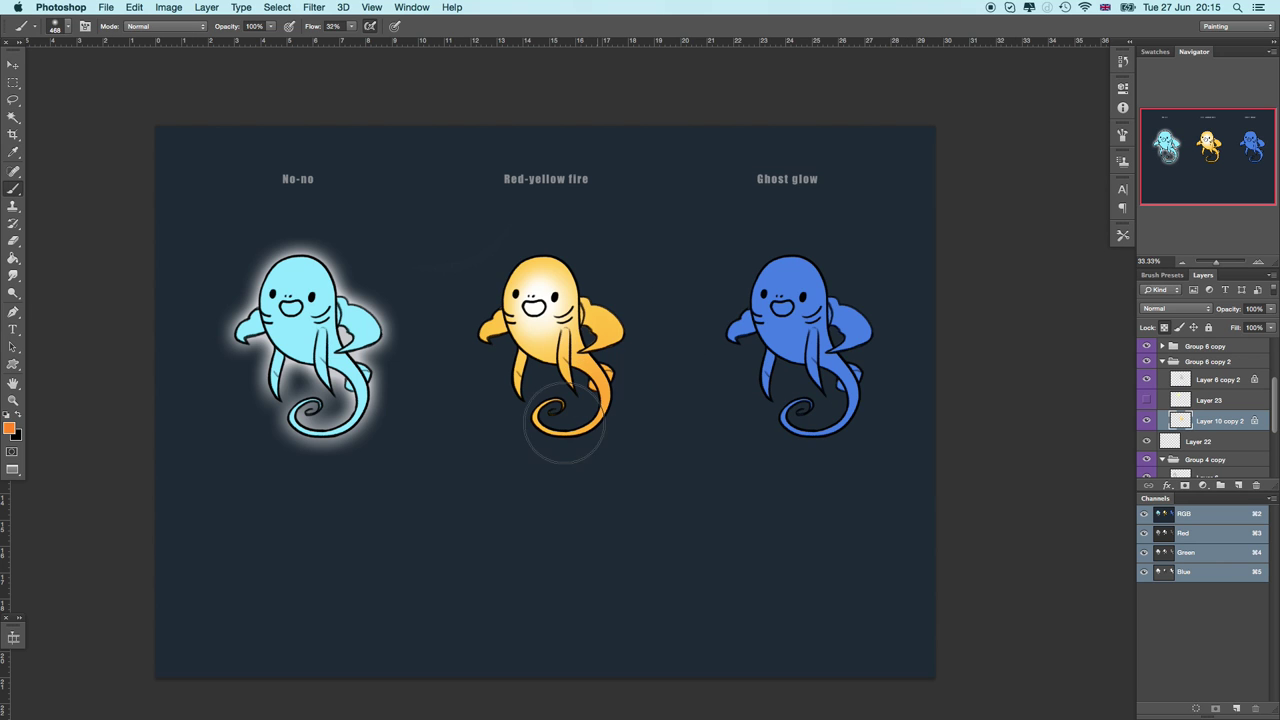
# Step: Reduce the brush to 180 px and paint orange along the creature's head edges, fins and tail
pyautogui.rightClick(668, 283)
pyautogui.click(563, 301)
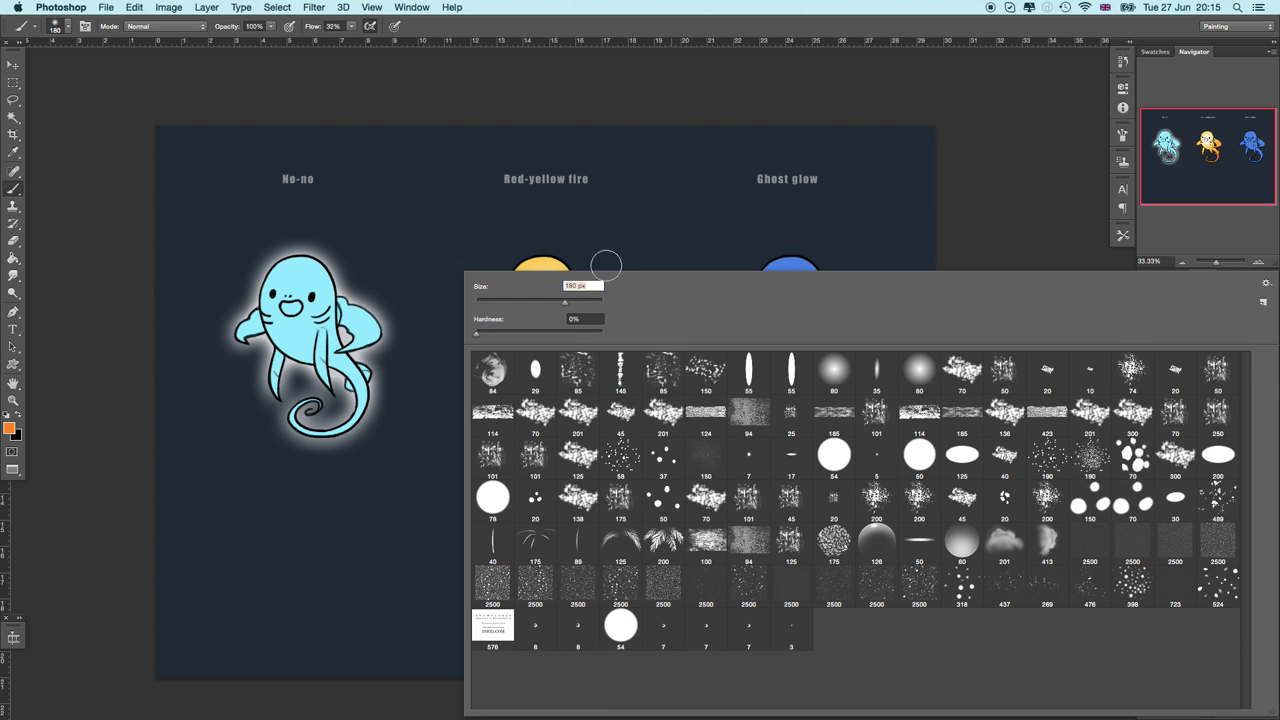
pyautogui.moveTo(606, 266); pyautogui.dragTo(563, 405)
# Step: Create a new layer and move it directly below Layer 10 copy 2
pyautogui.click(1237, 484)
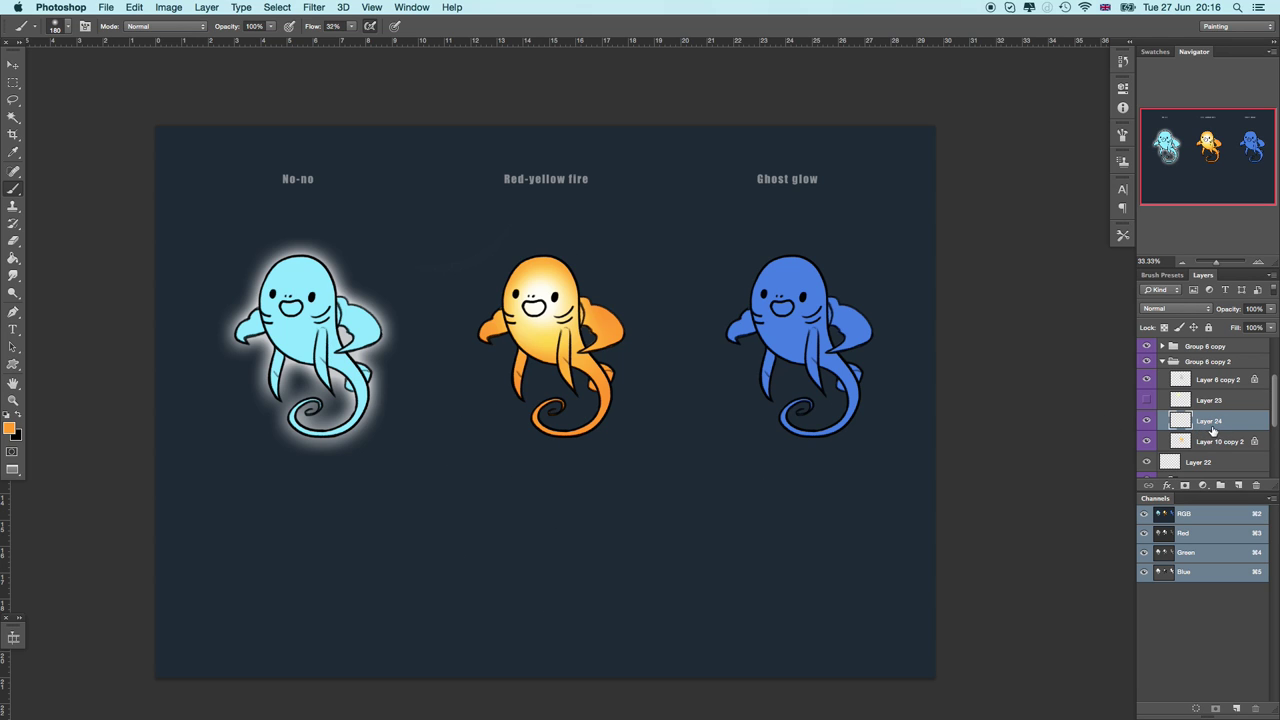
pyautogui.moveTo(1173, 424); pyautogui.dragTo(1178, 452)
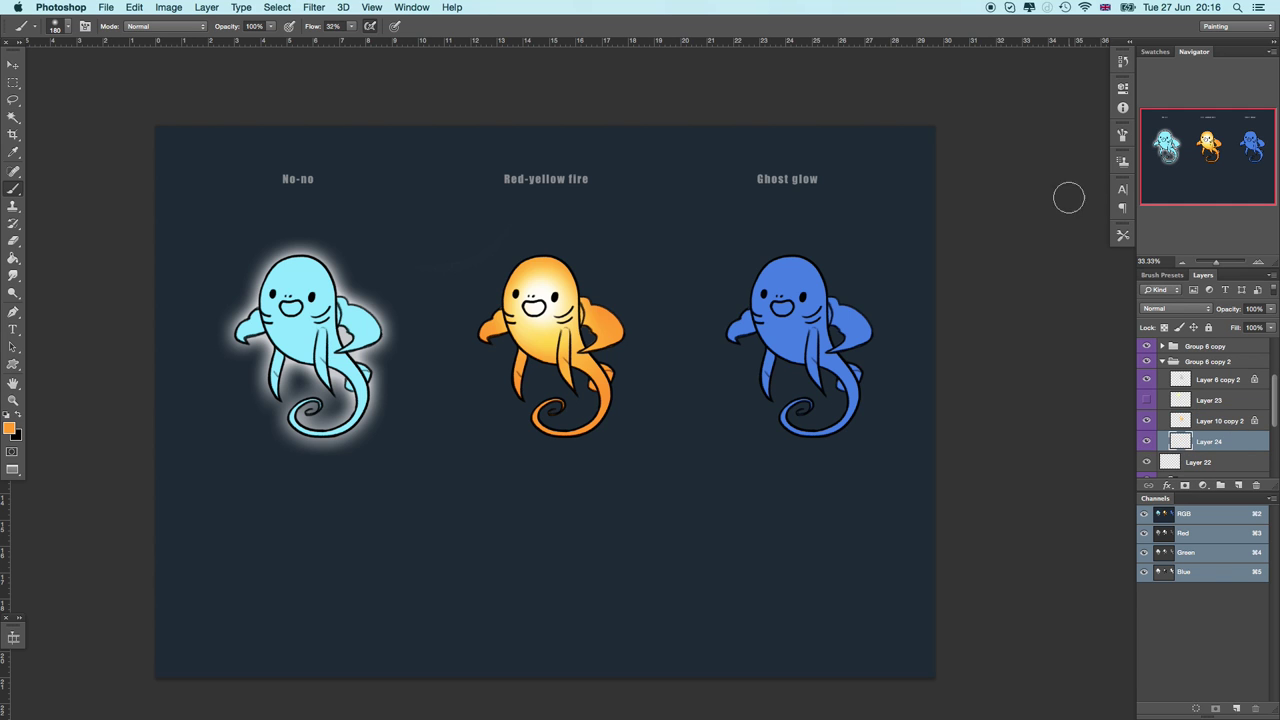
pyautogui.rightClick(604, 256)
pyautogui.press('Escape')
# Step: Set the foreground to a saturated red-orange and paint a soft, wide glow behind the fire creature on Layer 24
pyautogui.click(12, 428)
pyautogui.moveTo(923, 373); pyautogui.dragTo(920, 375)
pyautogui.click(893, 218)
pyautogui.click(1022, 214)
pyautogui.rightClick(582, 288)
pyautogui.press('Escape')
pyautogui.moveTo(518, 289)
pyautogui.mouseDown()
pyautogui.moveTo(545, 270)
pyautogui.moveTo(530, 297)
pyautogui.moveTo(565, 300)
pyautogui.moveTo(553, 260)
pyautogui.moveTo(510, 294)
pyautogui.moveTo(578, 280)
pyautogui.moveTo(595, 312)
pyautogui.moveTo(578, 302)
pyautogui.moveTo(585, 340)
pyautogui.moveTo(610, 332)
pyautogui.moveTo(533, 297)
pyautogui.moveTo(520, 335)
pyautogui.moveTo(506, 325)
pyautogui.moveTo(523, 329)
pyautogui.moveTo(519, 311)
pyautogui.moveTo(490, 330)
pyautogui.moveTo(530, 349)
pyautogui.moveTo(571, 329)
pyautogui.moveTo(562, 359)
pyautogui.moveTo(592, 364)
pyautogui.moveTo(592, 404)
pyautogui.moveTo(547, 425)
pyautogui.moveTo(600, 409)
pyautogui.moveTo(519, 335)
pyautogui.moveTo(527, 373)
pyautogui.mouseUp()
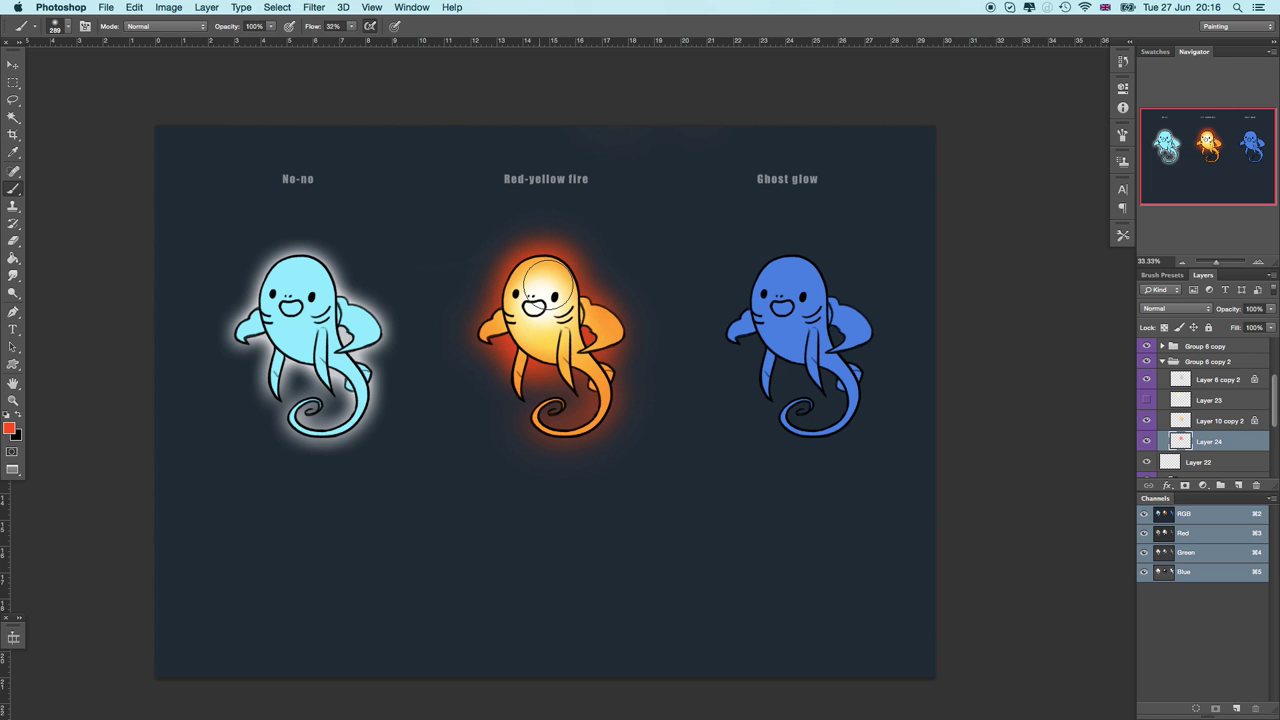
pyautogui.moveTo(548, 285)
pyautogui.mouseDown()
pyautogui.moveTo(517, 251)
pyautogui.moveTo(560, 320)
pyautogui.moveTo(545, 238)
pyautogui.mouseUp()
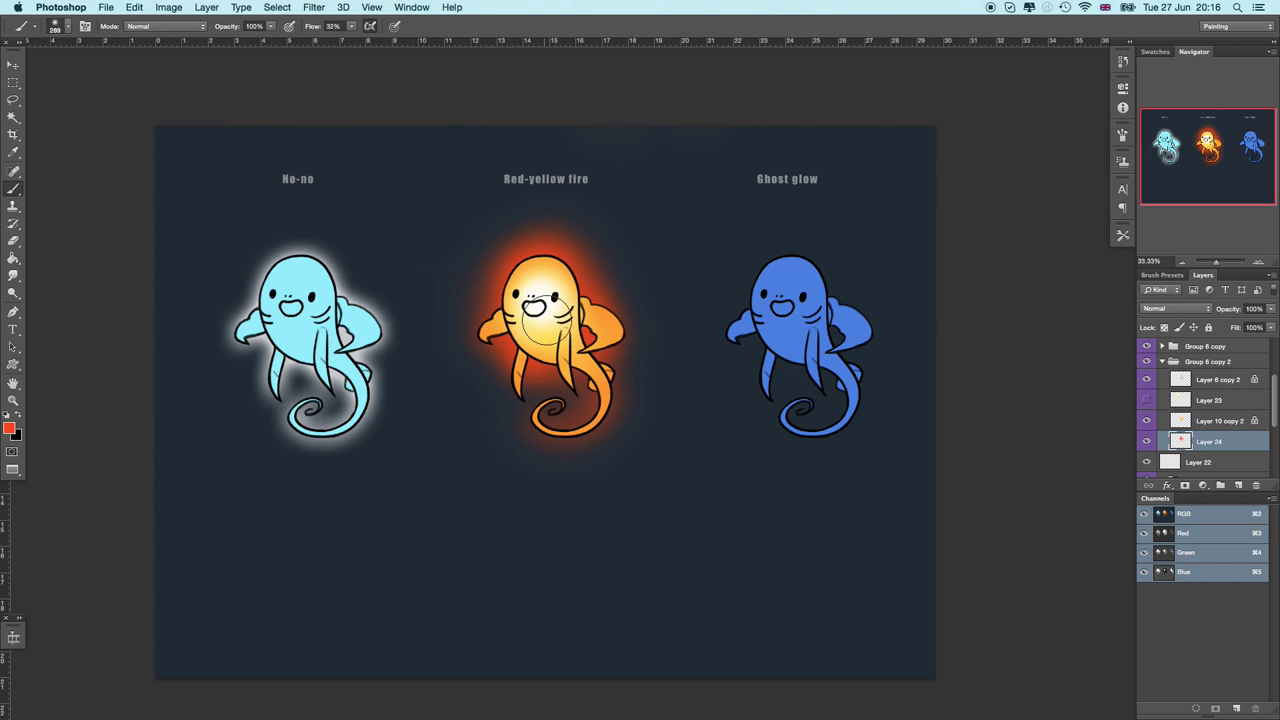
# Step: Add bright red to the outer glow around the head, and paint orange sampled from the fin close to the body
pyautogui.click(9, 428)
pyautogui.moveTo(916, 366); pyautogui.dragTo(915, 380)
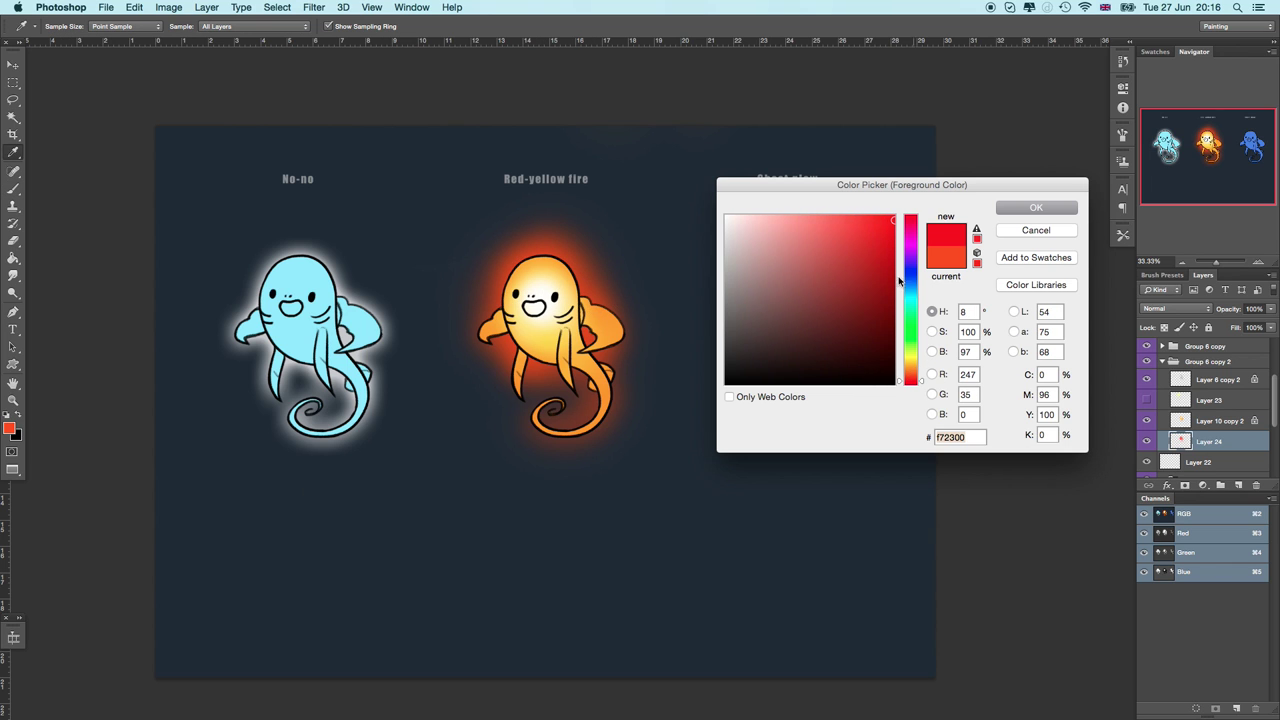
pyautogui.click(1012, 208)
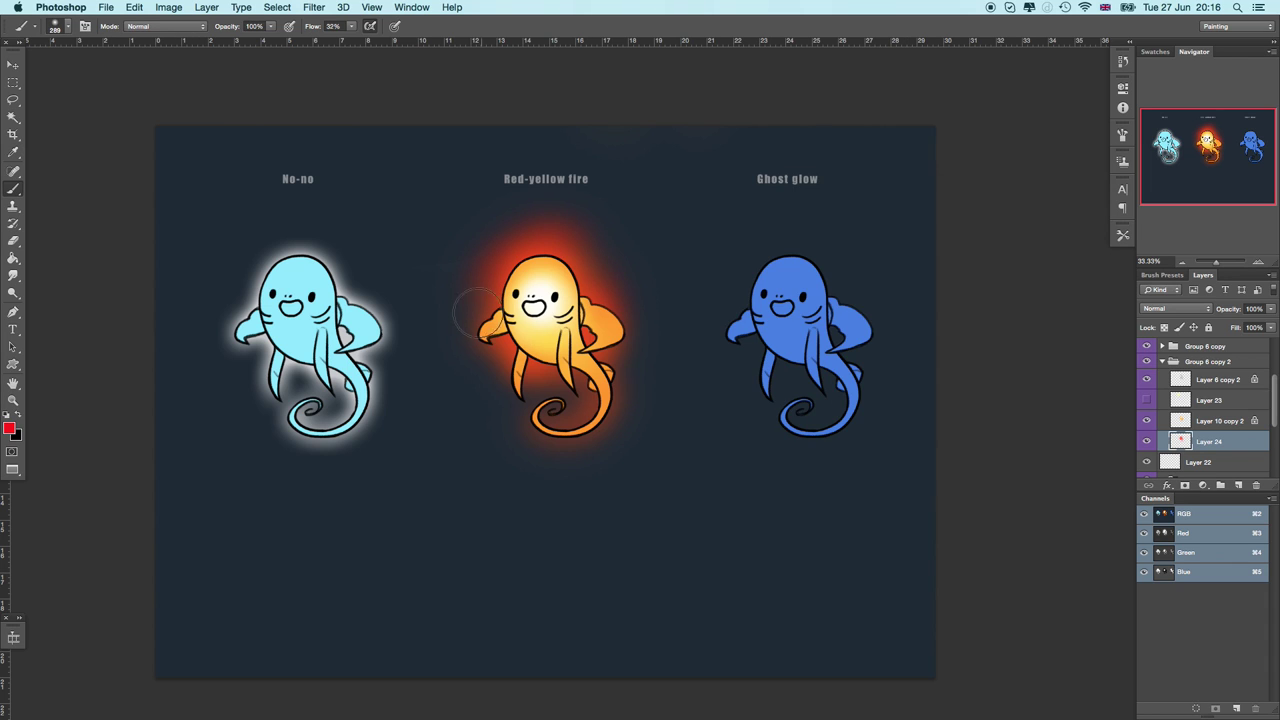
pyautogui.keyDown('alt'); pyautogui.click(600, 318); pyautogui.keyUp('alt')
pyautogui.moveTo(543, 280)
pyautogui.mouseDown()
pyautogui.moveTo(532, 282)
pyautogui.moveTo(538, 272)
pyautogui.moveTo(568, 292)
pyautogui.mouseUp()
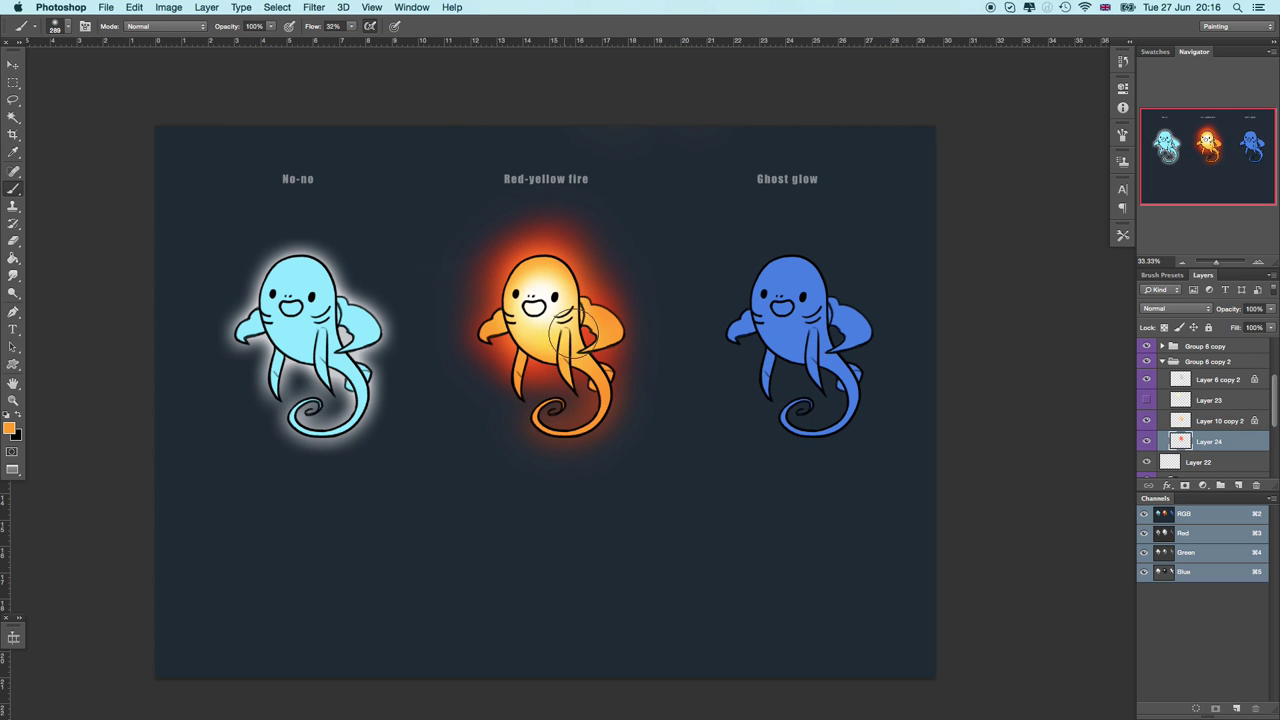
pyautogui.moveTo(553, 425)
pyautogui.mouseDown()
pyautogui.moveTo(582, 419)
pyautogui.moveTo(547, 417)
pyautogui.mouseUp()
pyautogui.press('alt+super+z')
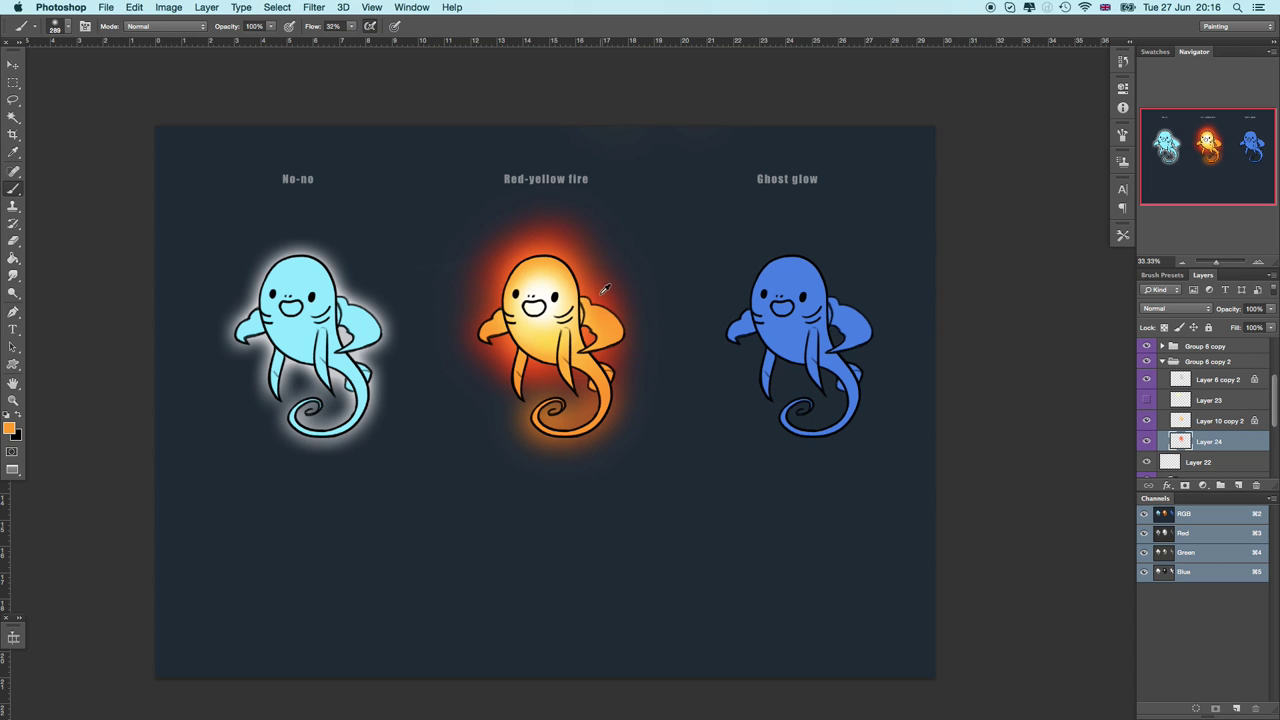
pyautogui.press('alt+super+z')
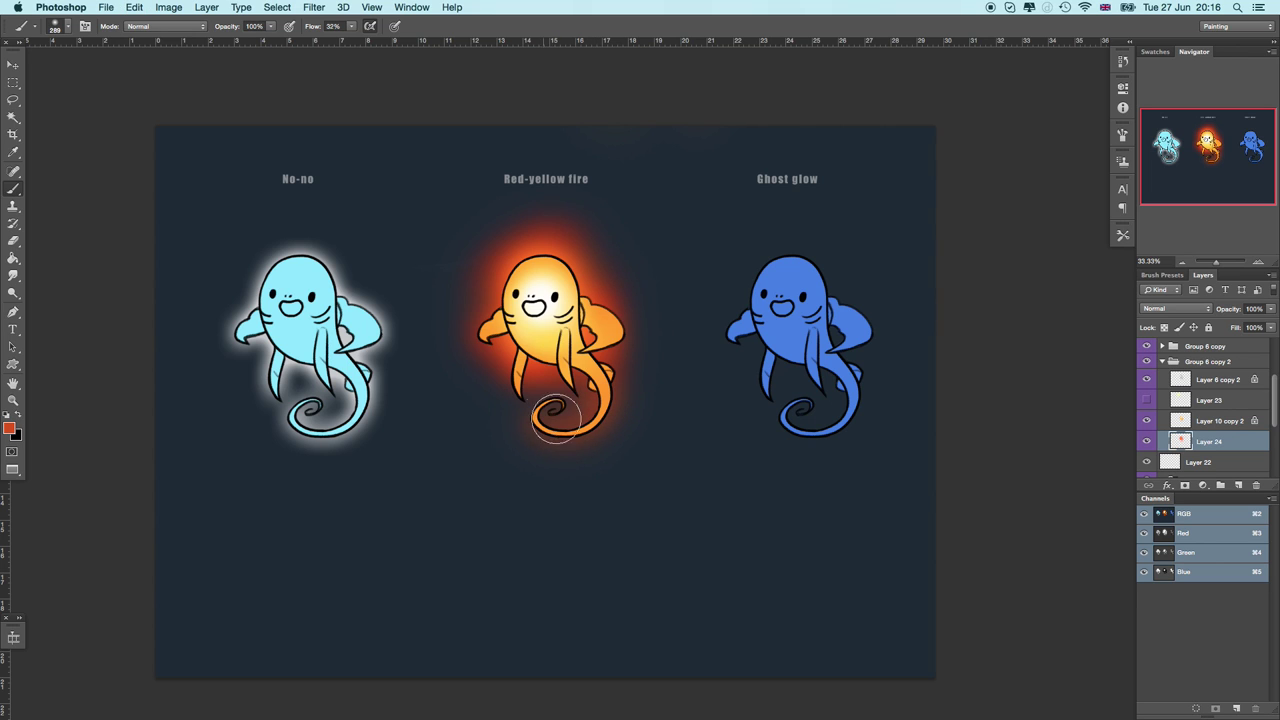
# Step: Soften the outer edge of the red glow with the Eraser and touch up the glow around the tail with the Brush
pyautogui.press('e')
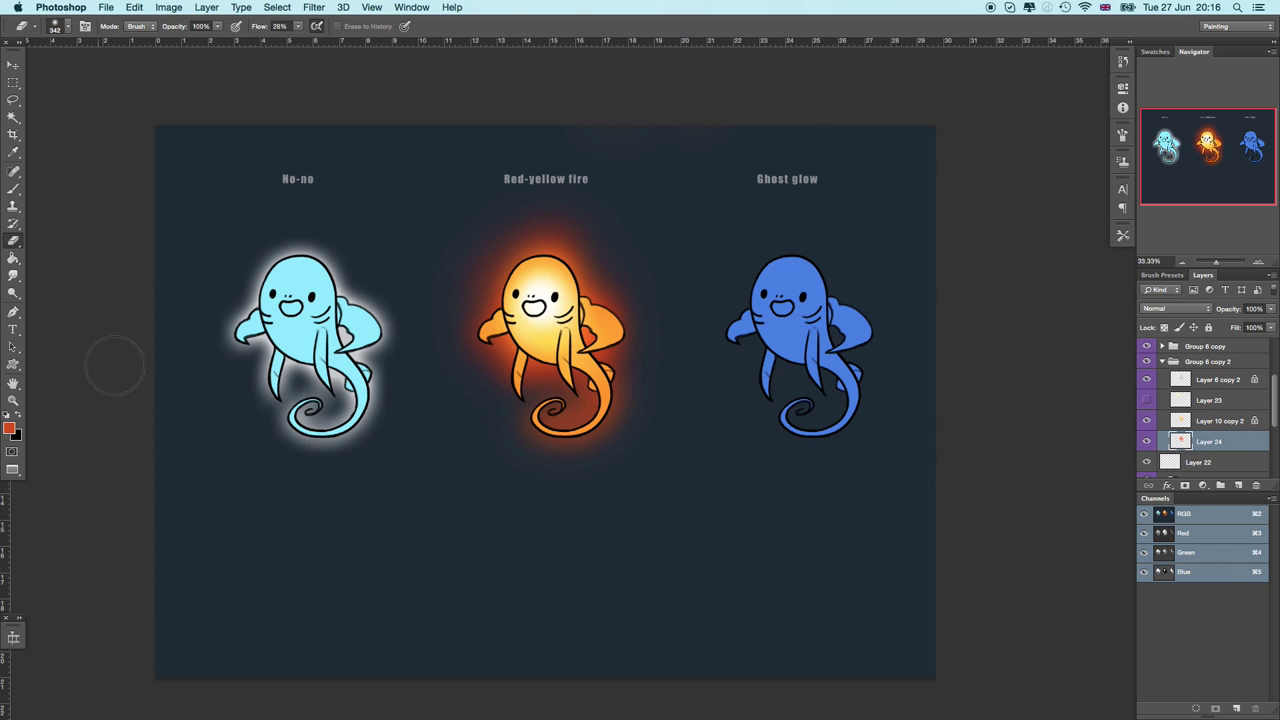
pyautogui.click(13, 188)
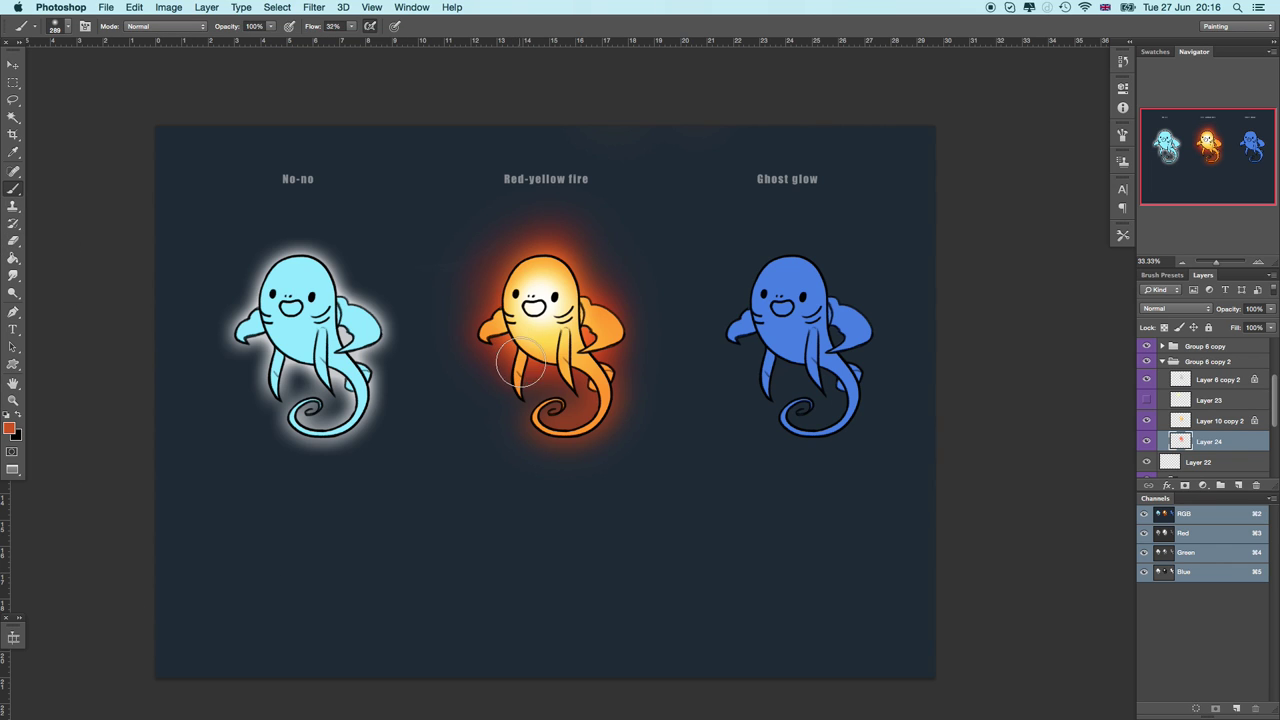
pyautogui.press('super+u')
pyautogui.moveTo(887, 423); pyautogui.dragTo(975, 430)
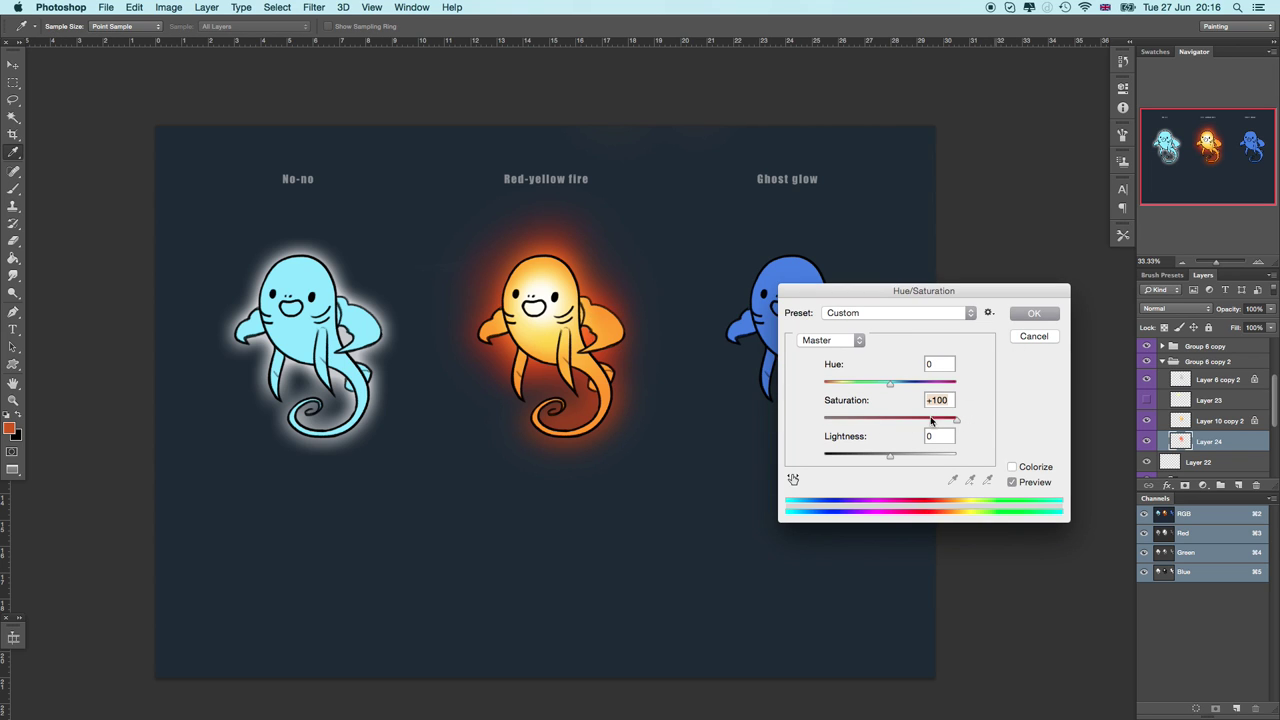
pyautogui.click(1021, 339)
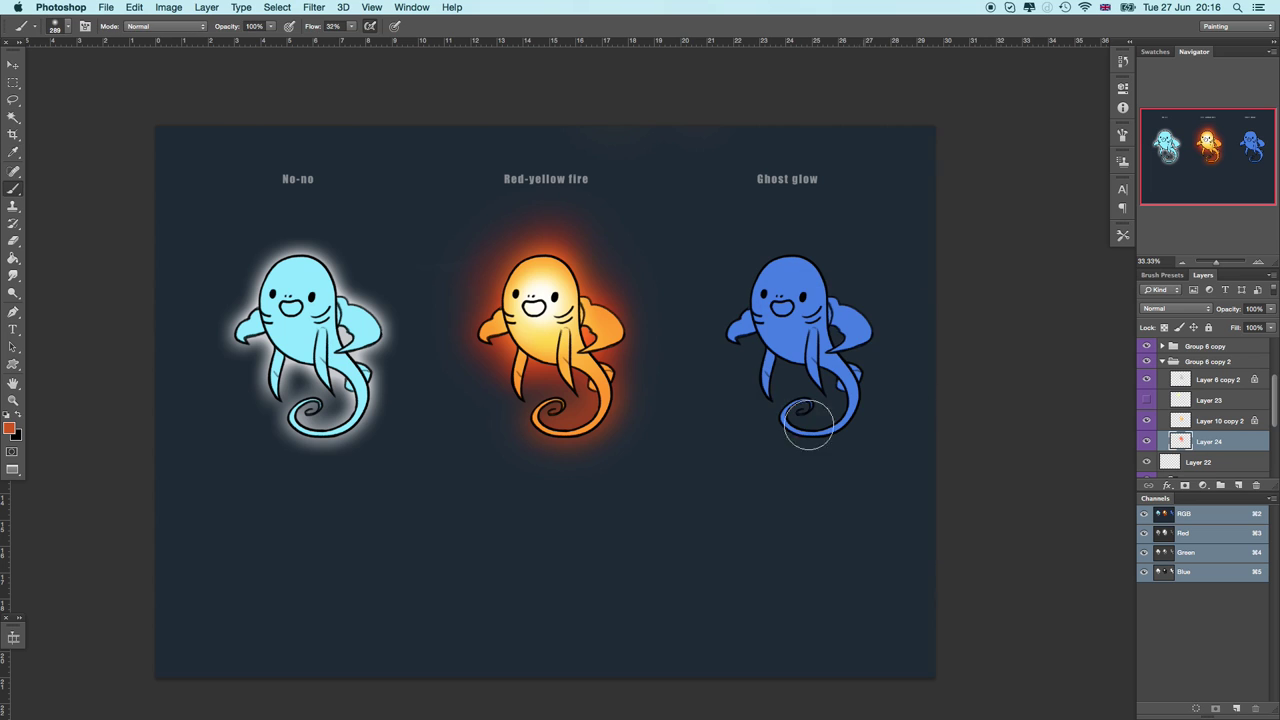
# Step: Raise the saturation of the red glow on Layer 24 to +100 with Hue/Saturation
pyautogui.press('super+u')
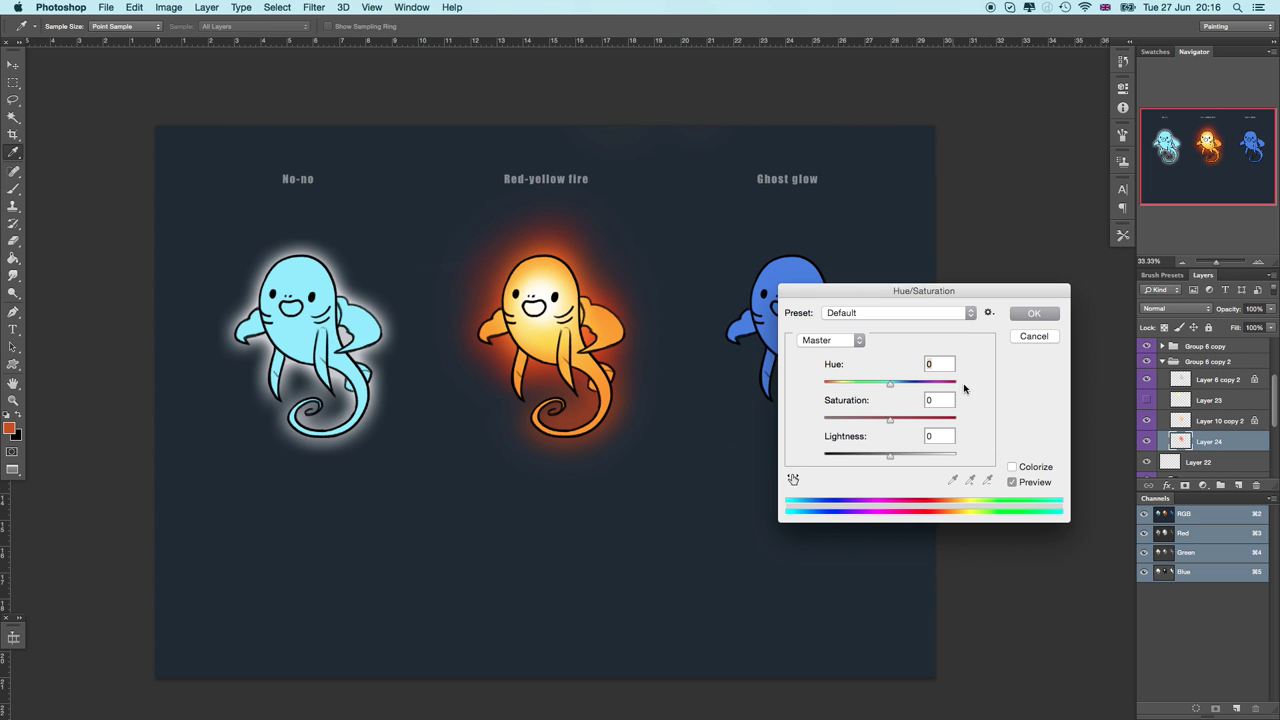
pyautogui.moveTo(908, 288); pyautogui.dragTo(827, 174)
pyautogui.moveTo(819, 312); pyautogui.dragTo(878, 305)
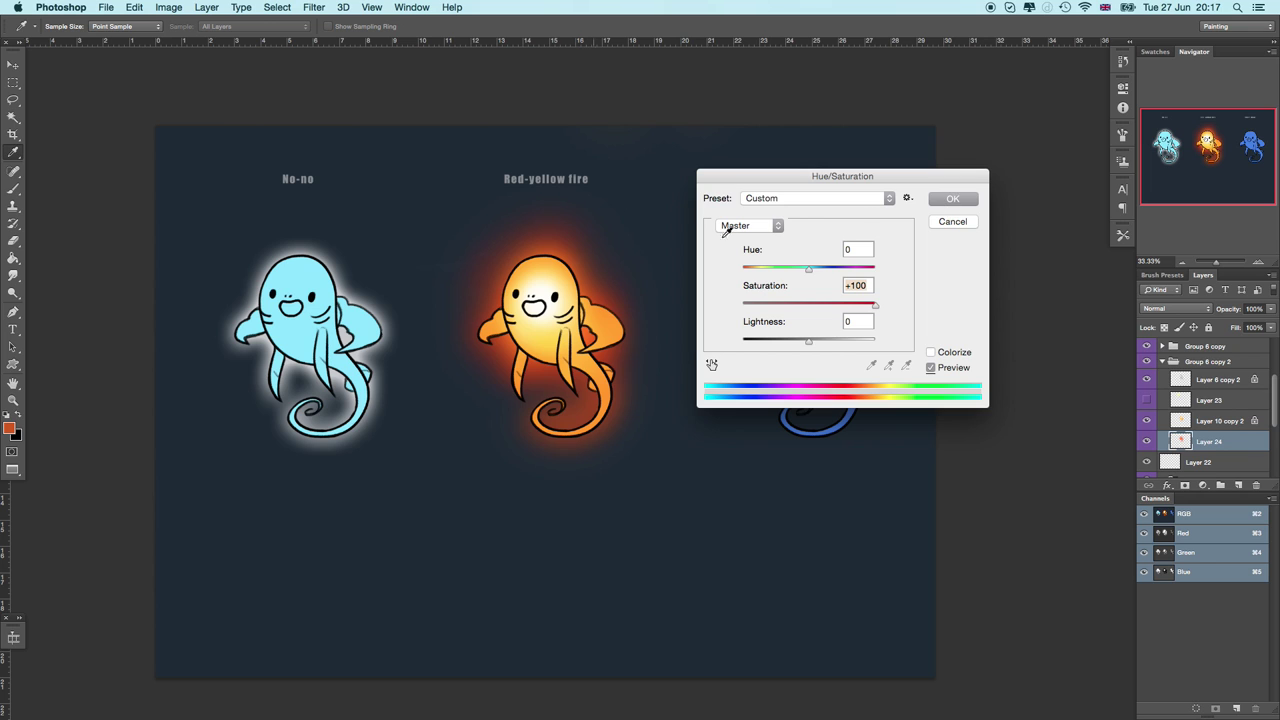
pyautogui.click(952, 200)
pyautogui.press('b')
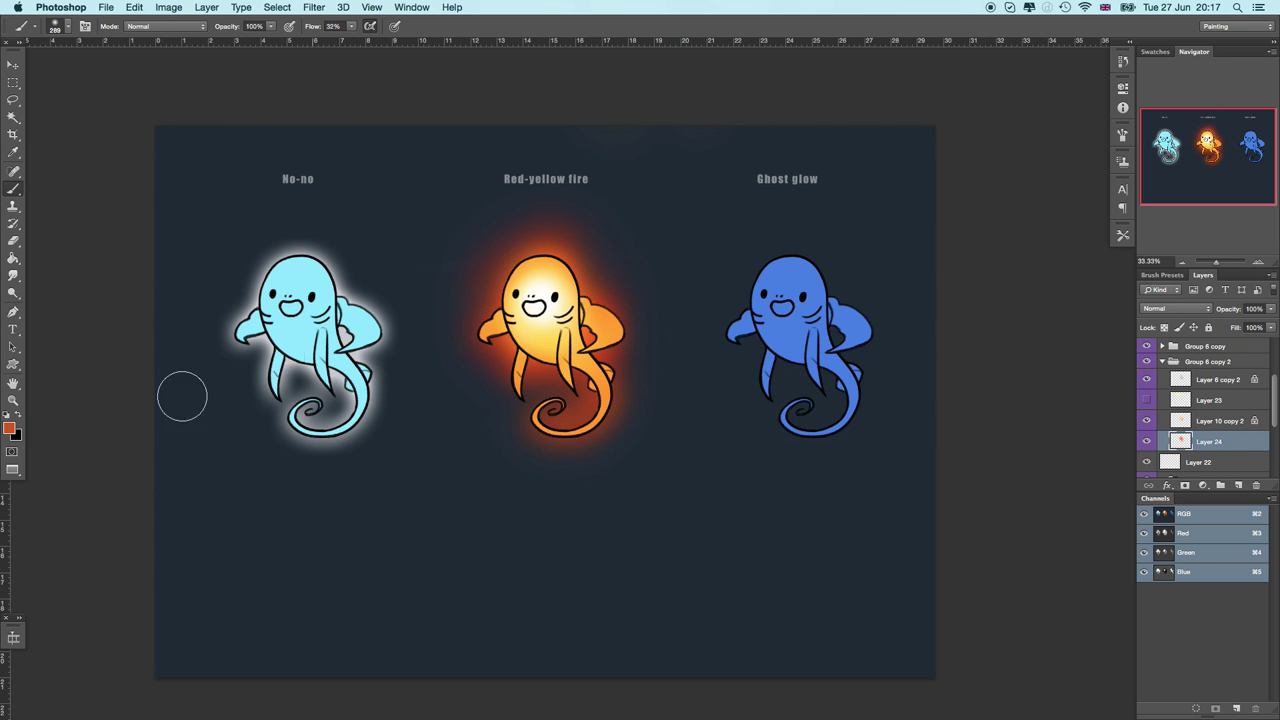
# Step: Set the foreground to bright red and paint soft red shading over the fire creature's body edges on Layer 10 copy 2
pyautogui.click(10, 428)
pyautogui.moveTo(922, 378); pyautogui.dragTo(920, 384)
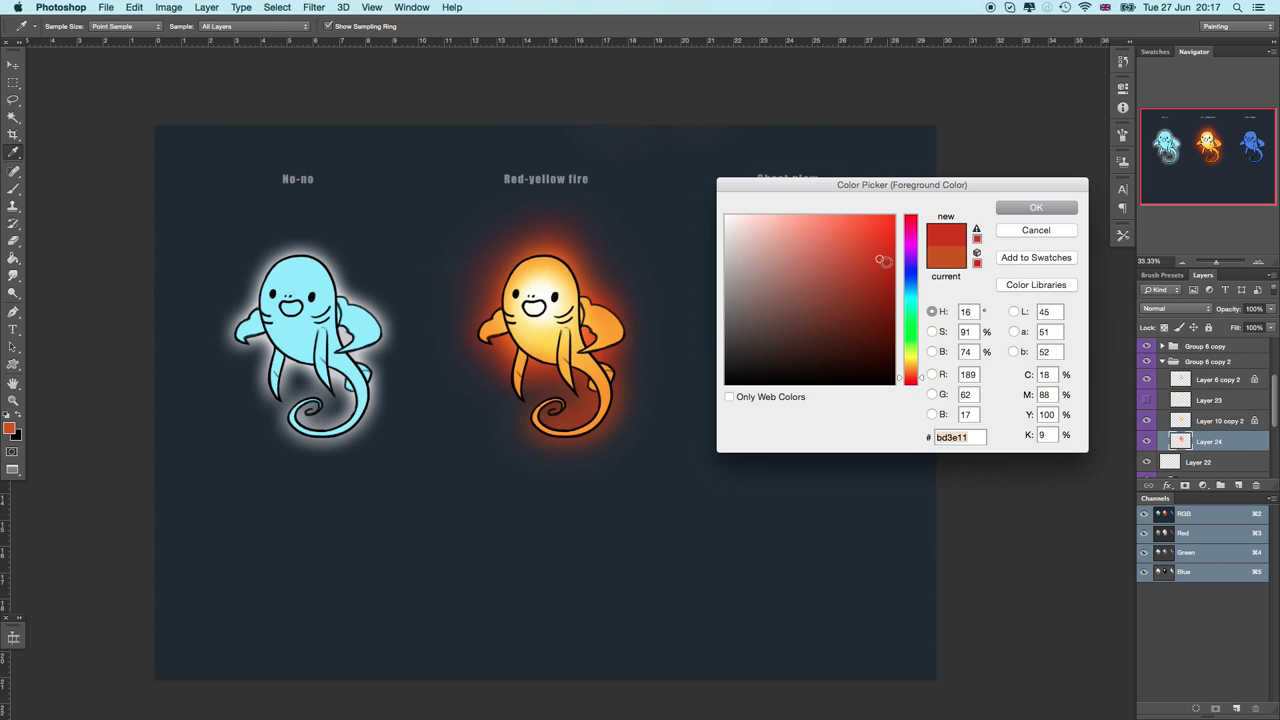
pyautogui.click(1036, 207)
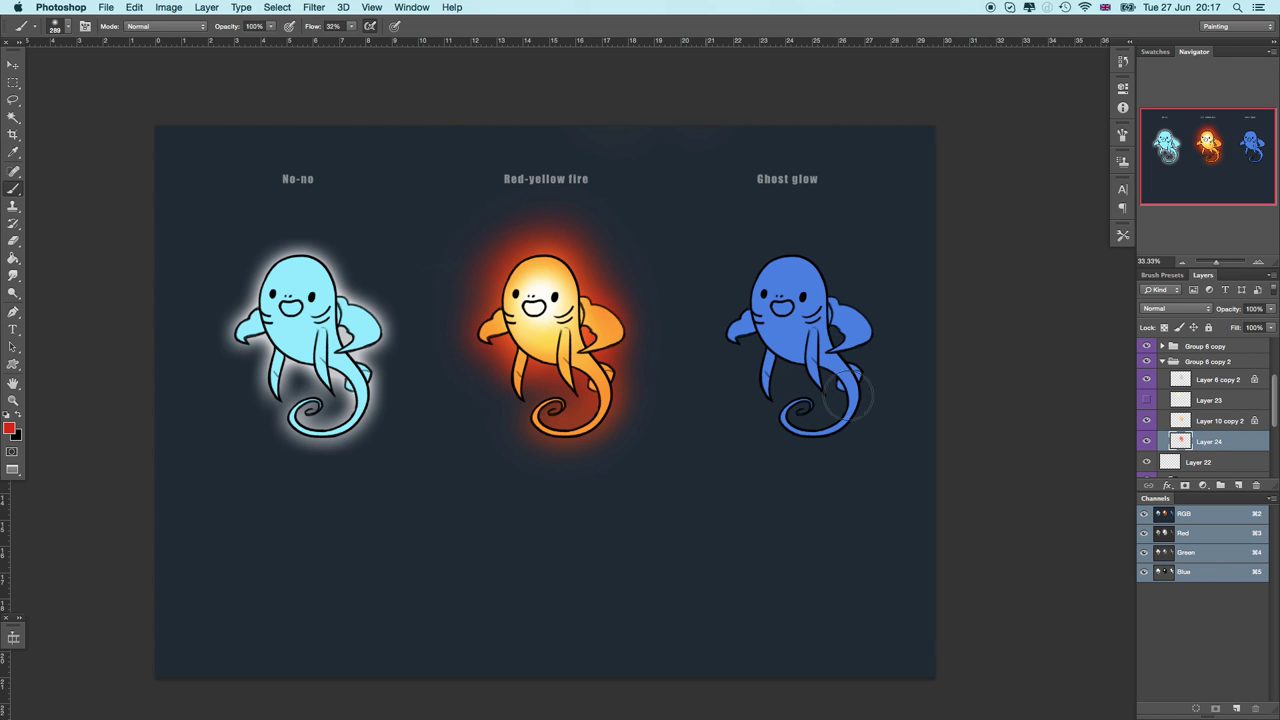
pyautogui.click(1203, 423)
pyautogui.click(1147, 422)
pyautogui.click(1147, 422)
pyautogui.rightClick(656, 322)
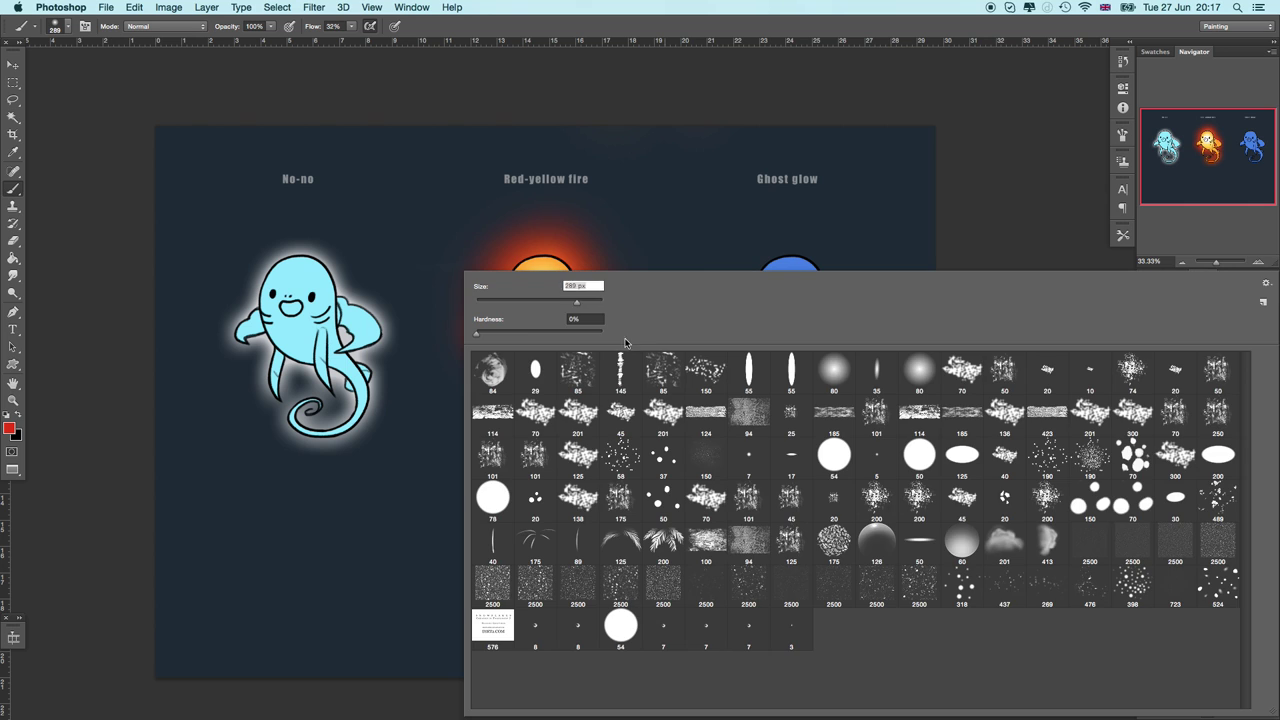
pyautogui.moveTo(569, 303); pyautogui.dragTo(558, 304)
# Step: Toggle the fire creature's outline layer, Layer 6 copy 2, to compare the glow with and without black lines
pyautogui.click(1147, 381)
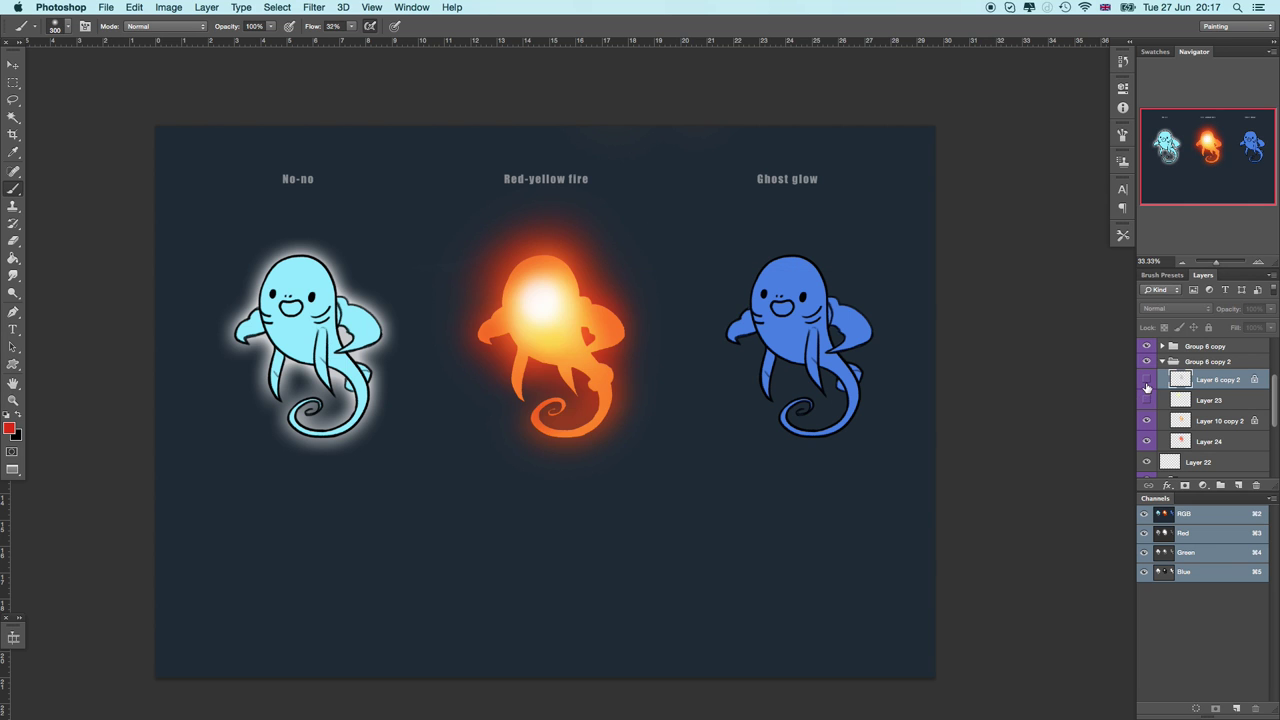
pyautogui.click(1147, 381)
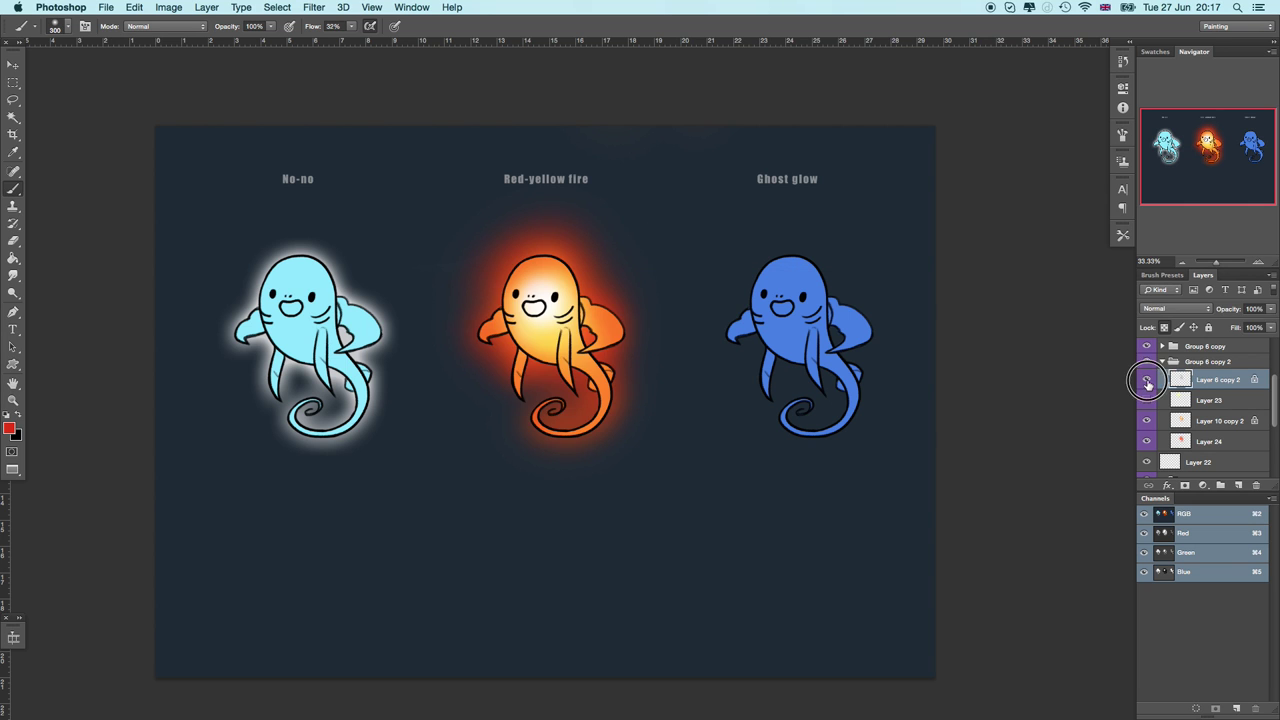
pyautogui.click(1147, 381)
pyautogui.click(1147, 381)
pyautogui.click(1148, 380)
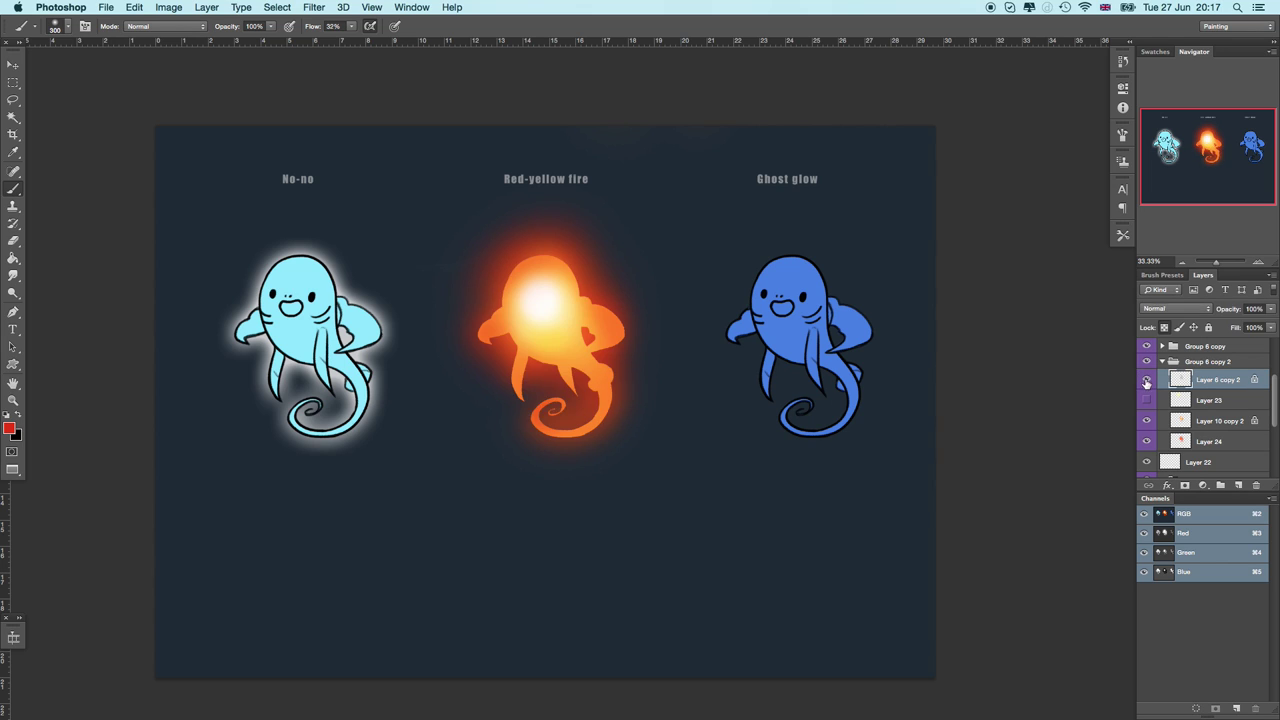
pyautogui.click(1148, 380)
pyautogui.click(1148, 380)
pyautogui.click(1148, 380)
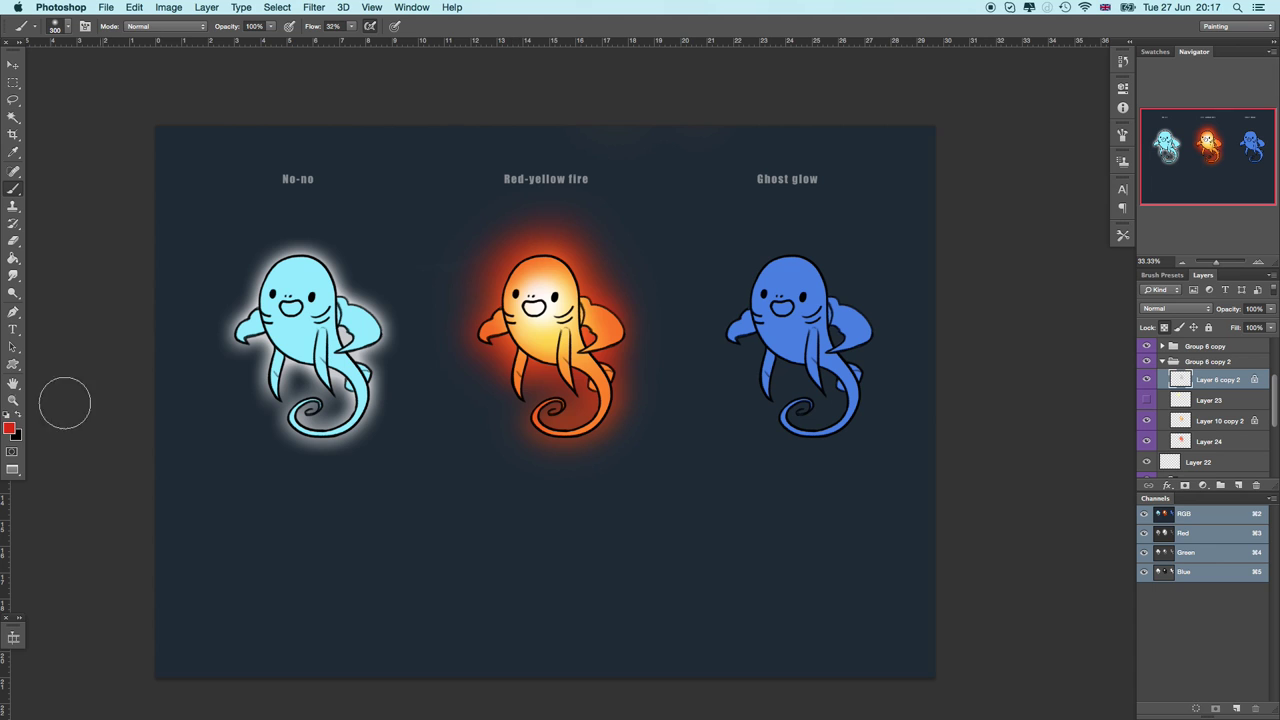
# Step: Recolour the fire creature's outlines white and its facial features dark red on Layer 6 copy 2
pyautogui.click(6, 414)
pyautogui.click(18, 413)
pyautogui.moveTo(503, 325)
pyautogui.mouseDown()
pyautogui.moveTo(637, 324)
pyautogui.moveTo(544, 459)
pyautogui.moveTo(502, 317)
pyautogui.moveTo(534, 252)
pyautogui.moveTo(600, 266)
pyautogui.moveTo(591, 382)
pyautogui.moveTo(539, 468)
pyautogui.mouseUp()
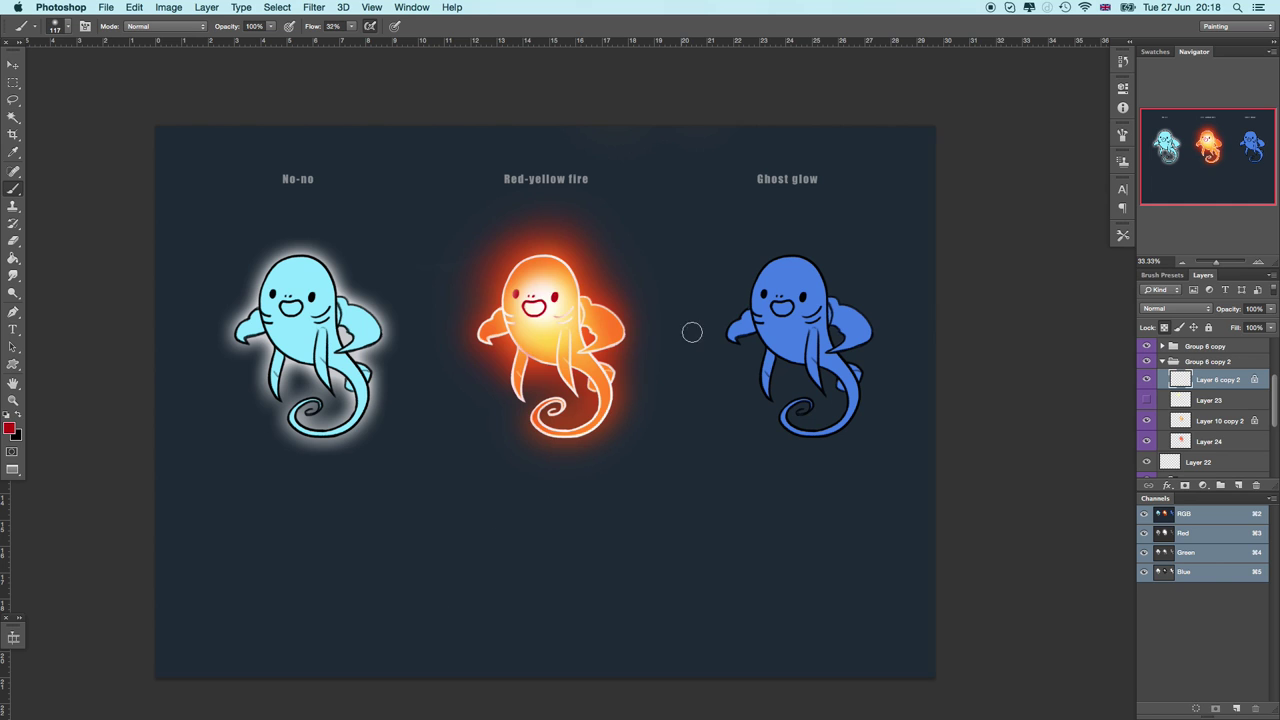
# Step: Set the foreground to a brighter red and repaint the fire creature's body, fin and tail outlines with an enlarged soft brush
pyautogui.rightClick(707, 308)
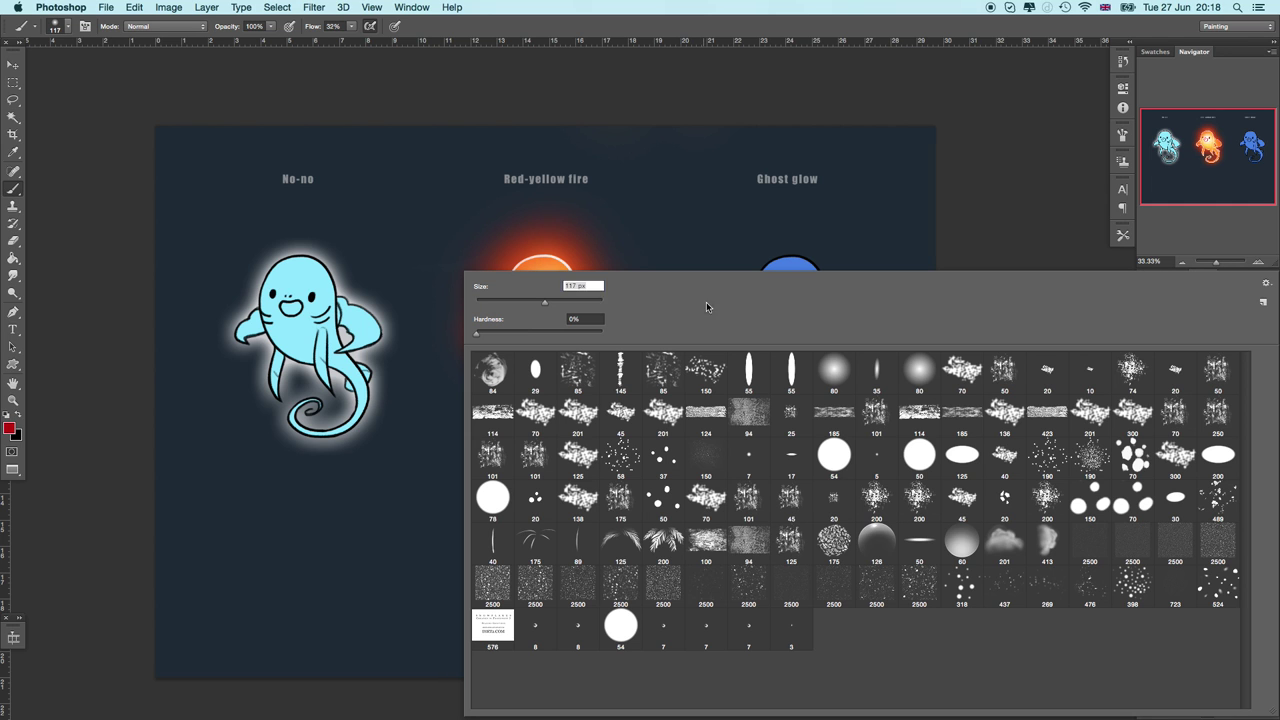
pyautogui.moveTo(616, 299); pyautogui.dragTo(589, 299)
pyautogui.click(662, 220)
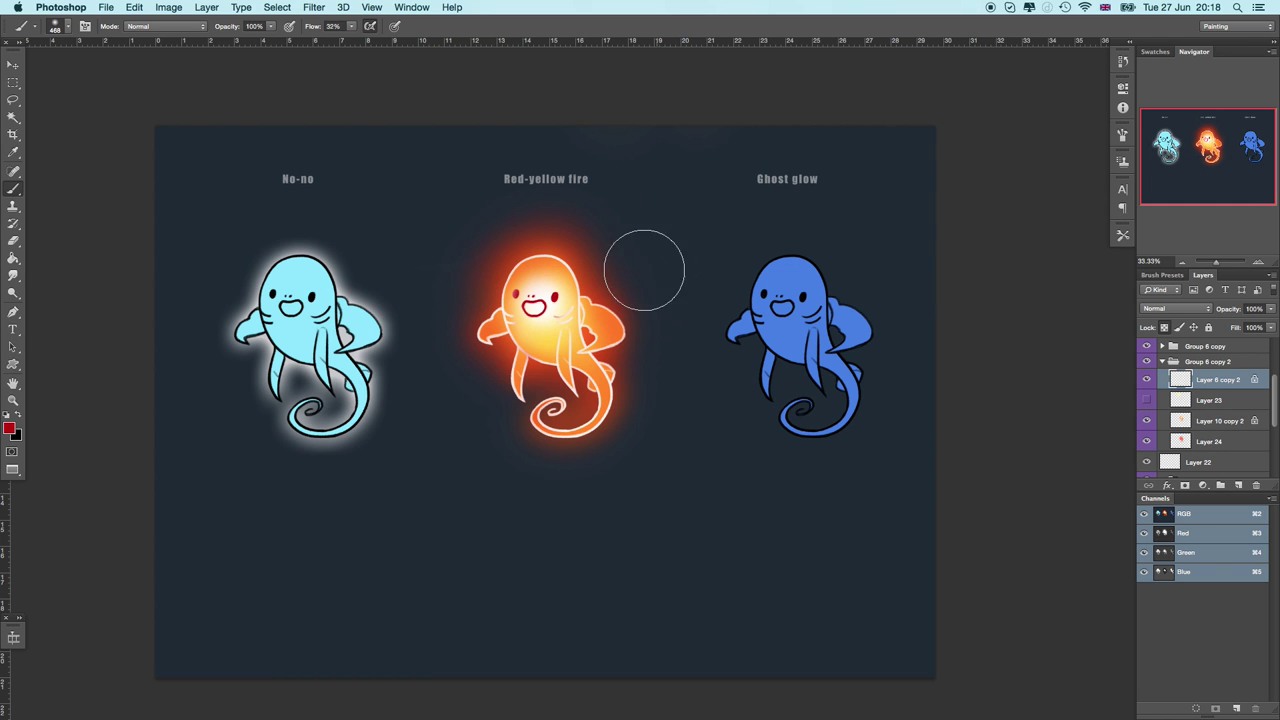
pyautogui.click(11, 429)
pyautogui.moveTo(889, 274); pyautogui.dragTo(905, 246)
pyautogui.click(1036, 207)
pyautogui.moveTo(561, 262)
pyautogui.mouseDown()
pyautogui.moveTo(590, 276)
pyautogui.moveTo(609, 312)
pyautogui.moveTo(539, 393)
pyautogui.moveTo(537, 433)
pyautogui.moveTo(468, 412)
pyautogui.moveTo(615, 295)
pyautogui.moveTo(517, 295)
pyautogui.moveTo(535, 463)
pyautogui.moveTo(655, 296)
pyautogui.moveTo(492, 297)
pyautogui.moveTo(524, 425)
pyautogui.moveTo(712, 202)
pyautogui.moveTo(630, 305)
pyautogui.moveTo(544, 246)
pyautogui.mouseUp()
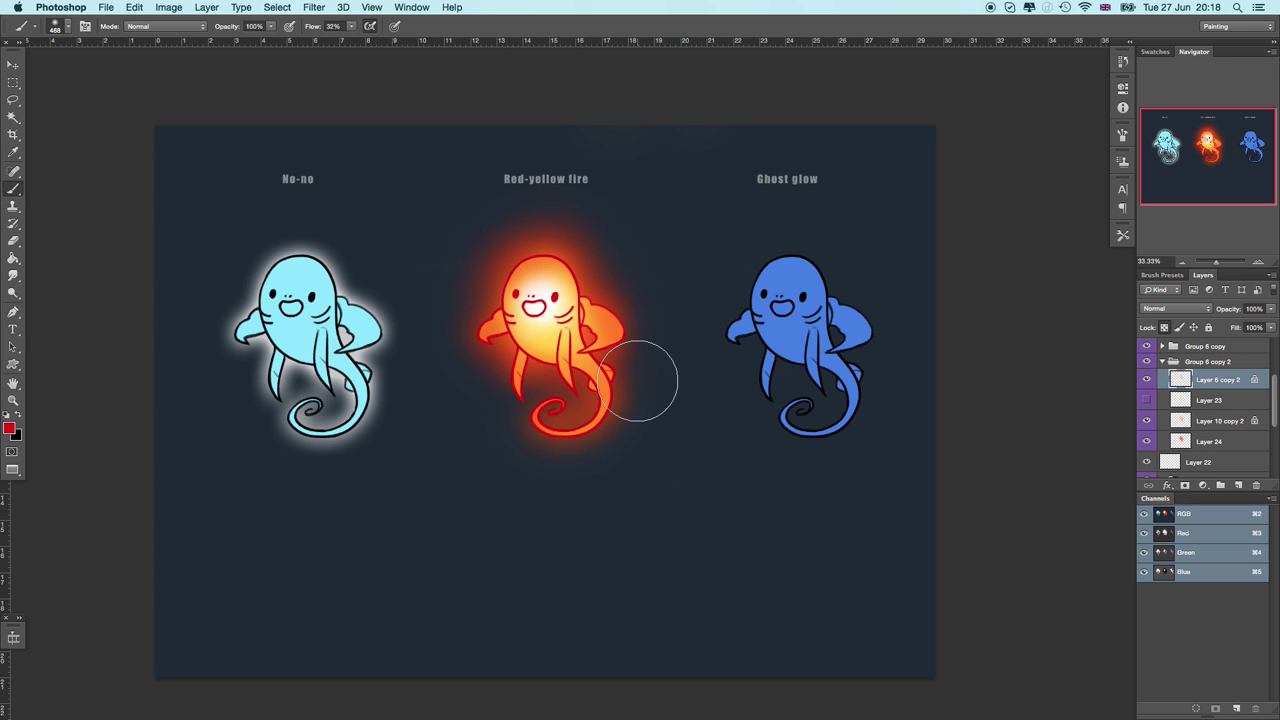
# Step: Brighten the fire creature's face and belly on Layer 10 copy 2 with sampled yellow and white, using a 184 px soft brush
pyautogui.click(1210, 420)
pyautogui.rightClick(566, 290)
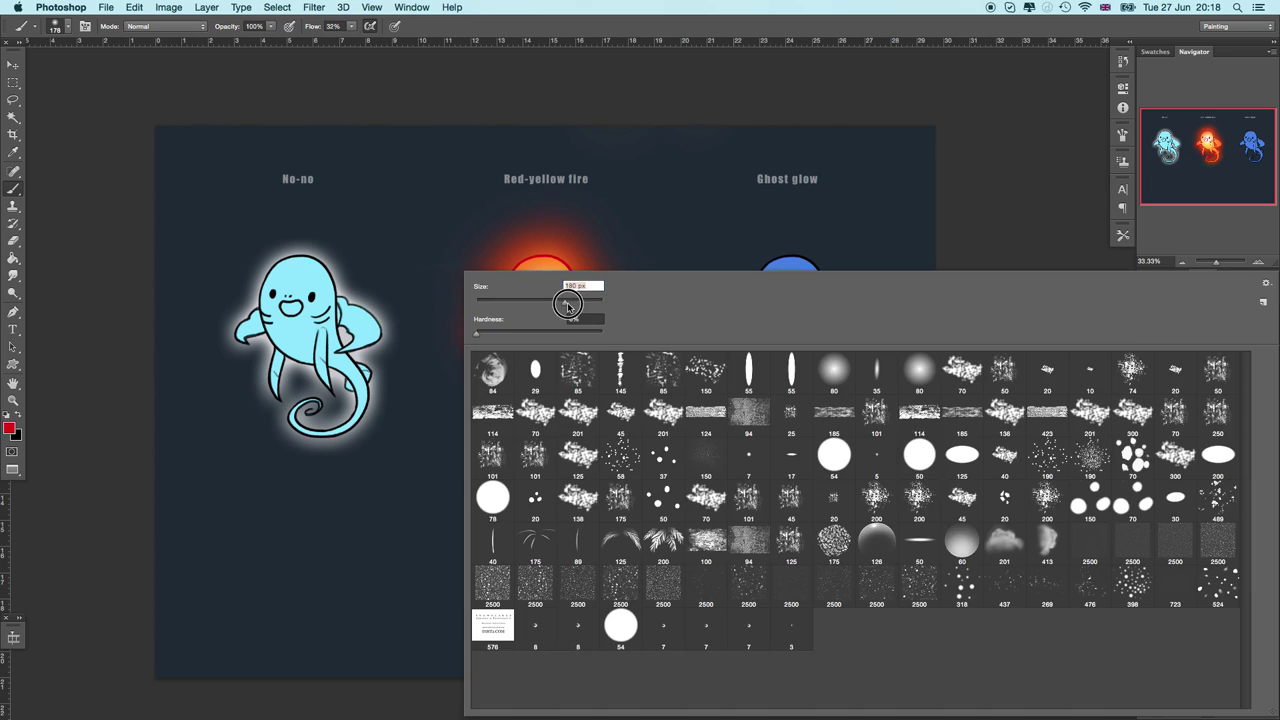
pyautogui.moveTo(574, 302); pyautogui.dragTo(558, 302)
pyautogui.press('Return')
pyautogui.click(10, 426)
pyautogui.click(550, 336)
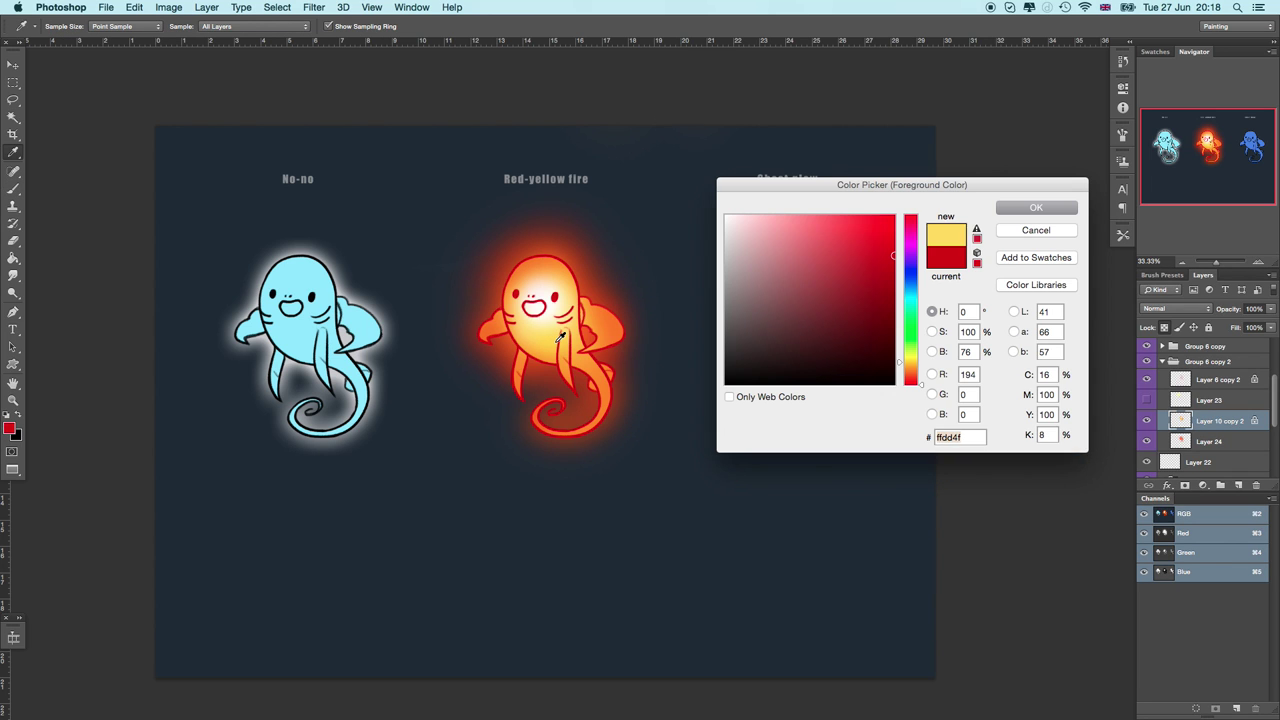
pyautogui.press('Return')
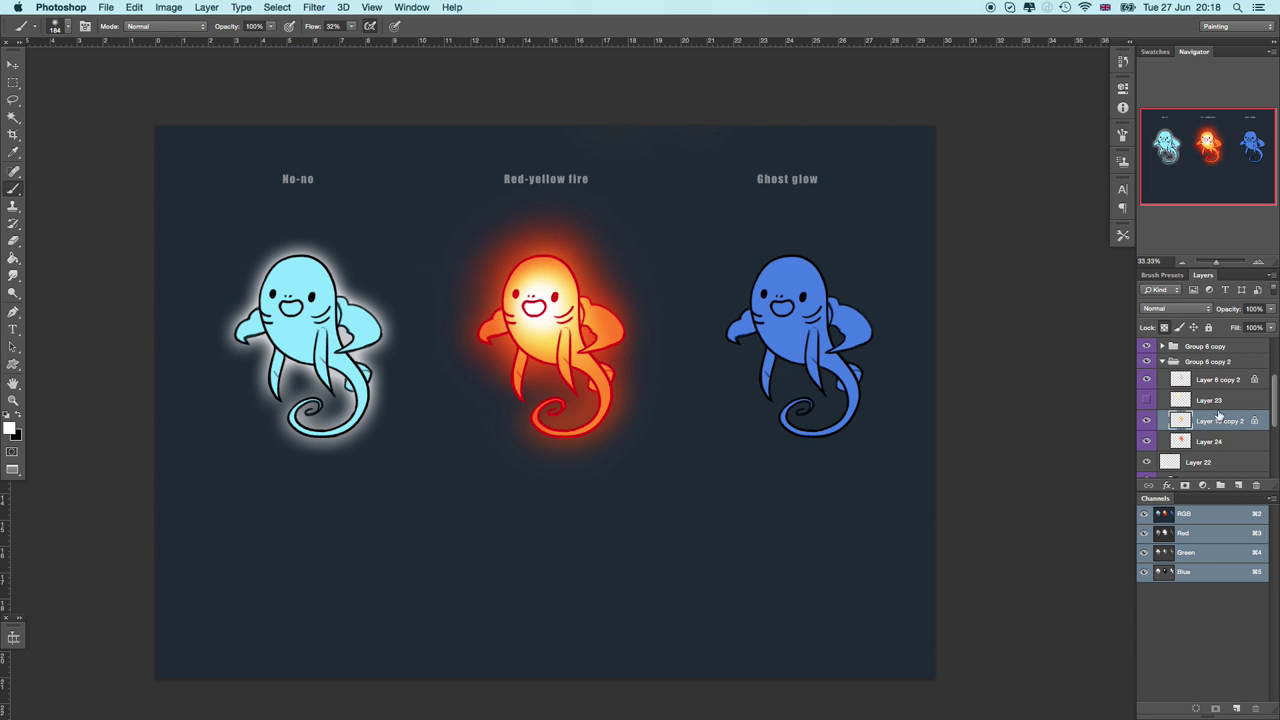
# Step: Collapse Group 6 copy 2, expand Group 6 copy and select the ghost creature's colour layer, Layer 10 copy 2
pyautogui.click(1212, 362)
pyautogui.click(1161, 361)
pyautogui.click(1146, 361)
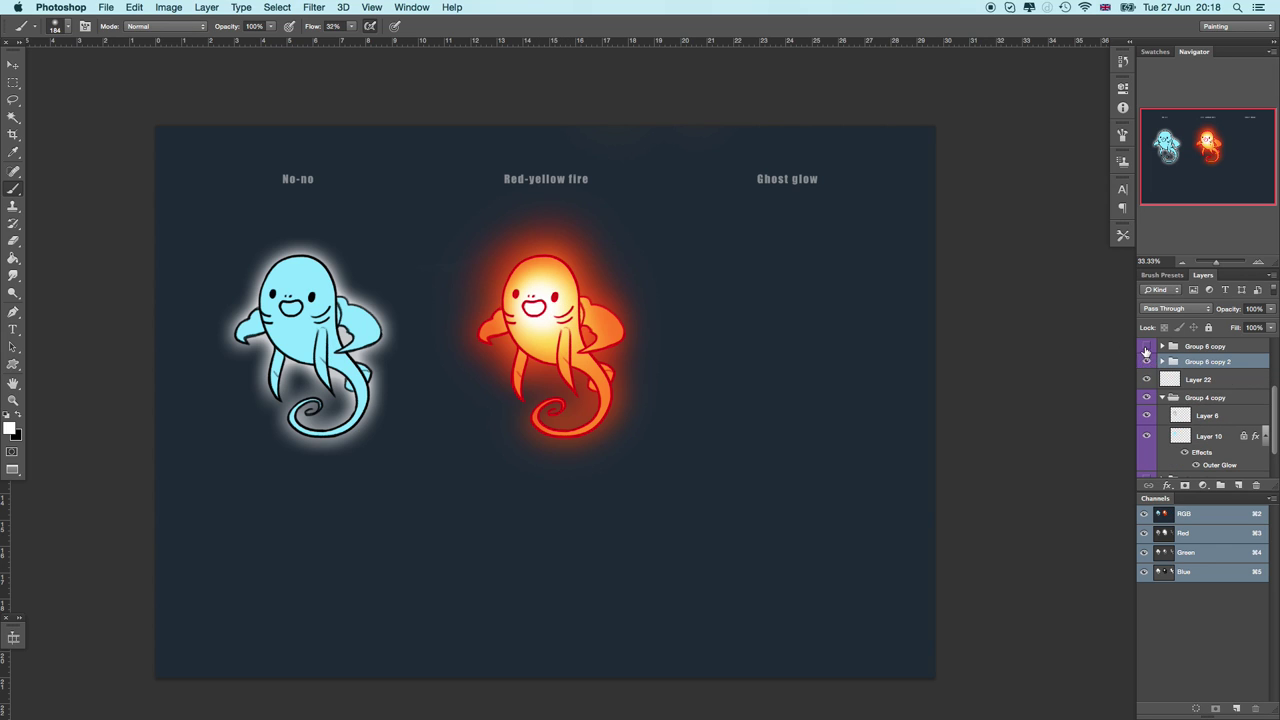
pyautogui.click(1146, 361)
pyautogui.click(1161, 346)
pyautogui.click(1210, 385)
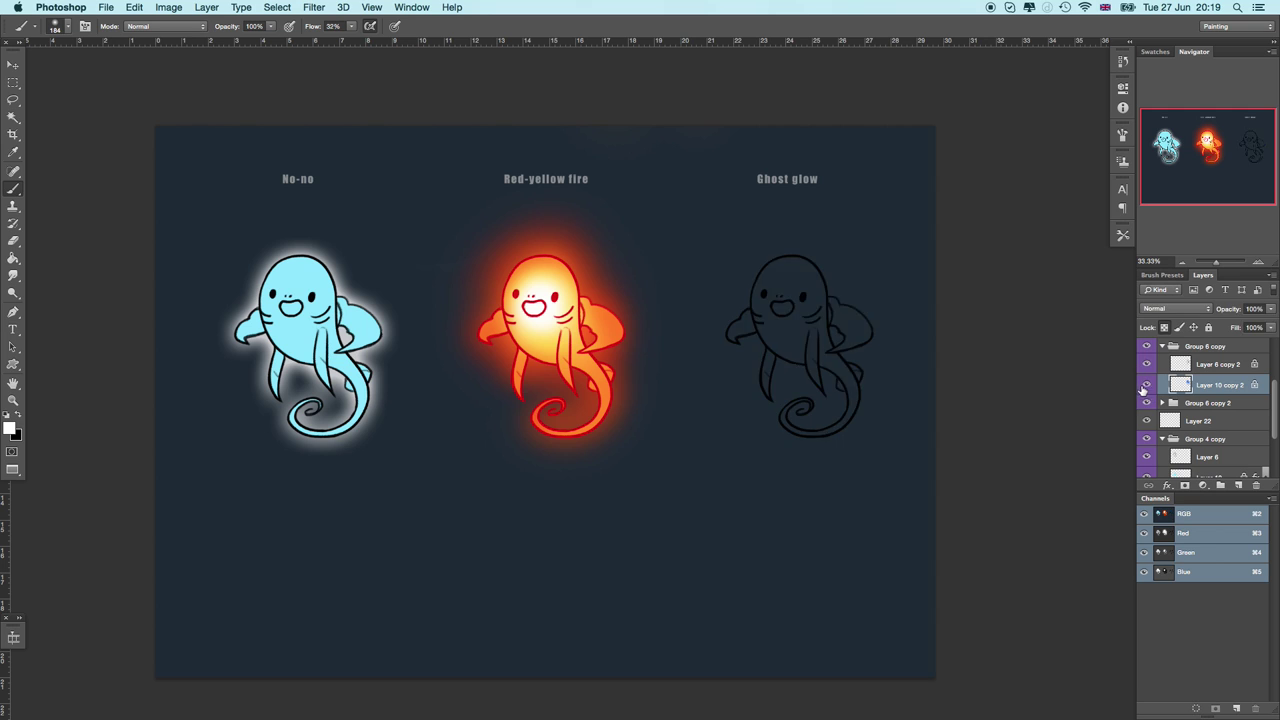
# Step: Set the foreground to a vivid purple with hue 274° and paint the ghost creature's whole body using an enlarged soft brush
pyautogui.click(10, 427)
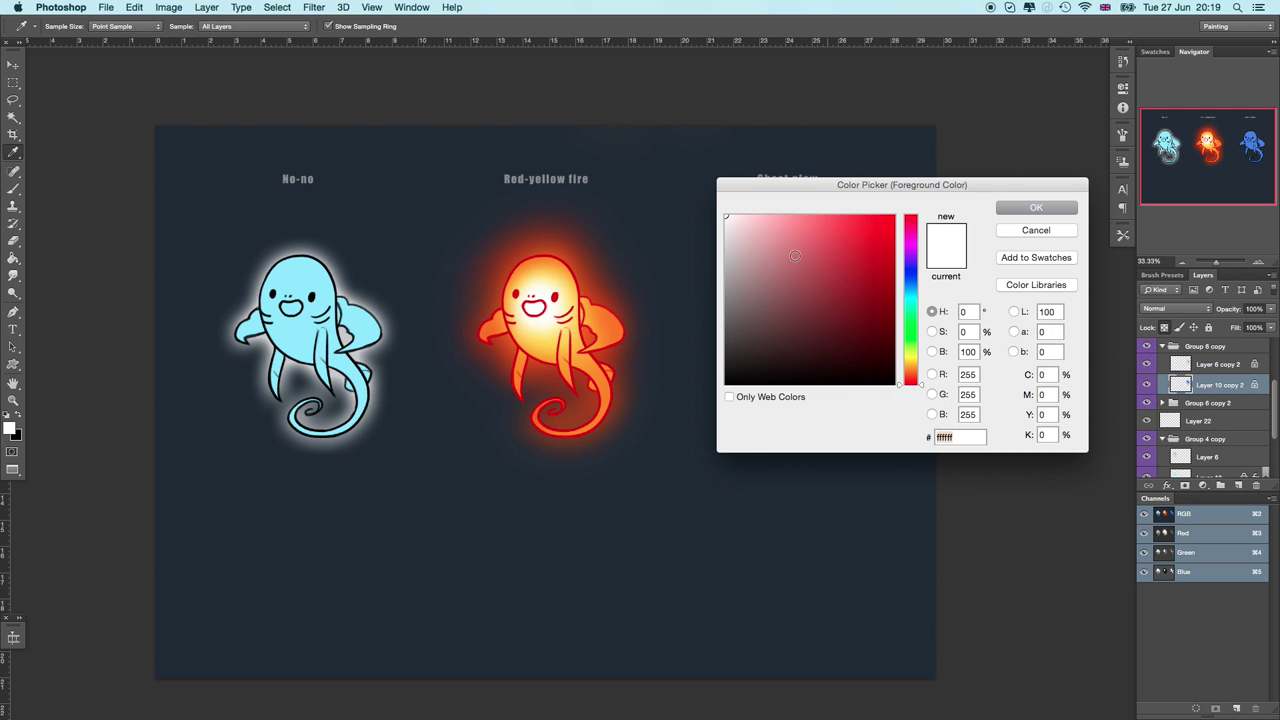
pyautogui.moveTo(967, 189); pyautogui.dragTo(451, 321)
pyautogui.moveTo(395, 435); pyautogui.dragTo(395, 388)
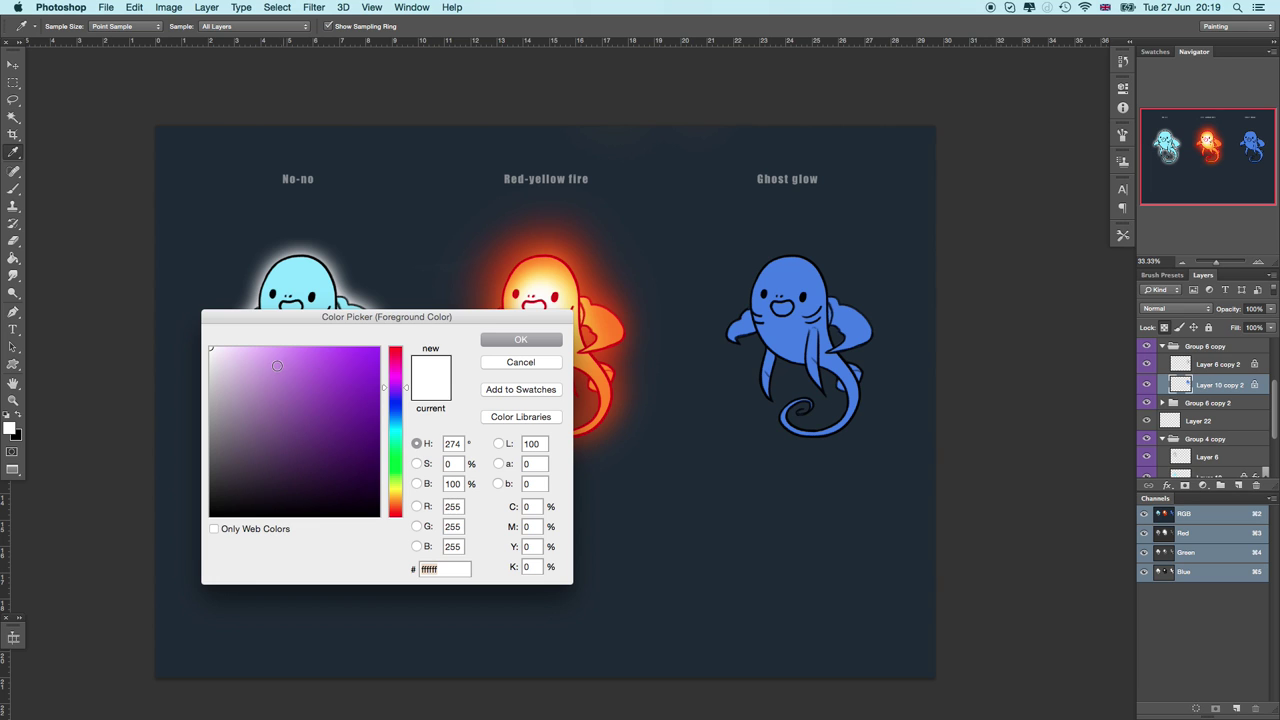
pyautogui.moveTo(277, 366); pyautogui.dragTo(362, 381)
pyautogui.click(514, 340)
pyautogui.rightClick(745, 325)
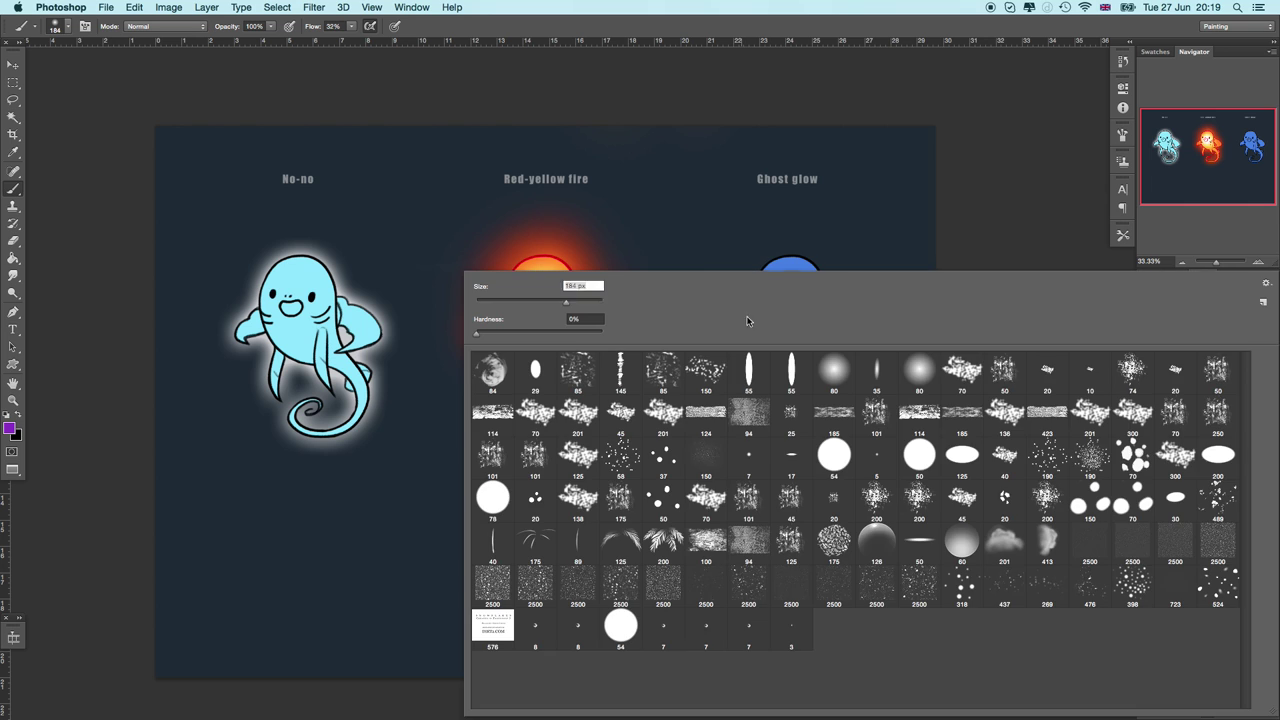
pyautogui.moveTo(657, 298); pyautogui.dragTo(586, 300)
pyautogui.click(815, 190)
pyautogui.moveTo(815, 190)
pyautogui.mouseDown()
pyautogui.moveTo(802, 318)
pyautogui.moveTo(865, 321)
pyautogui.moveTo(749, 444)
pyautogui.mouseUp()
pyautogui.moveTo(860, 290)
pyautogui.mouseDown()
pyautogui.moveTo(824, 391)
pyautogui.moveTo(749, 443)
pyautogui.mouseUp()
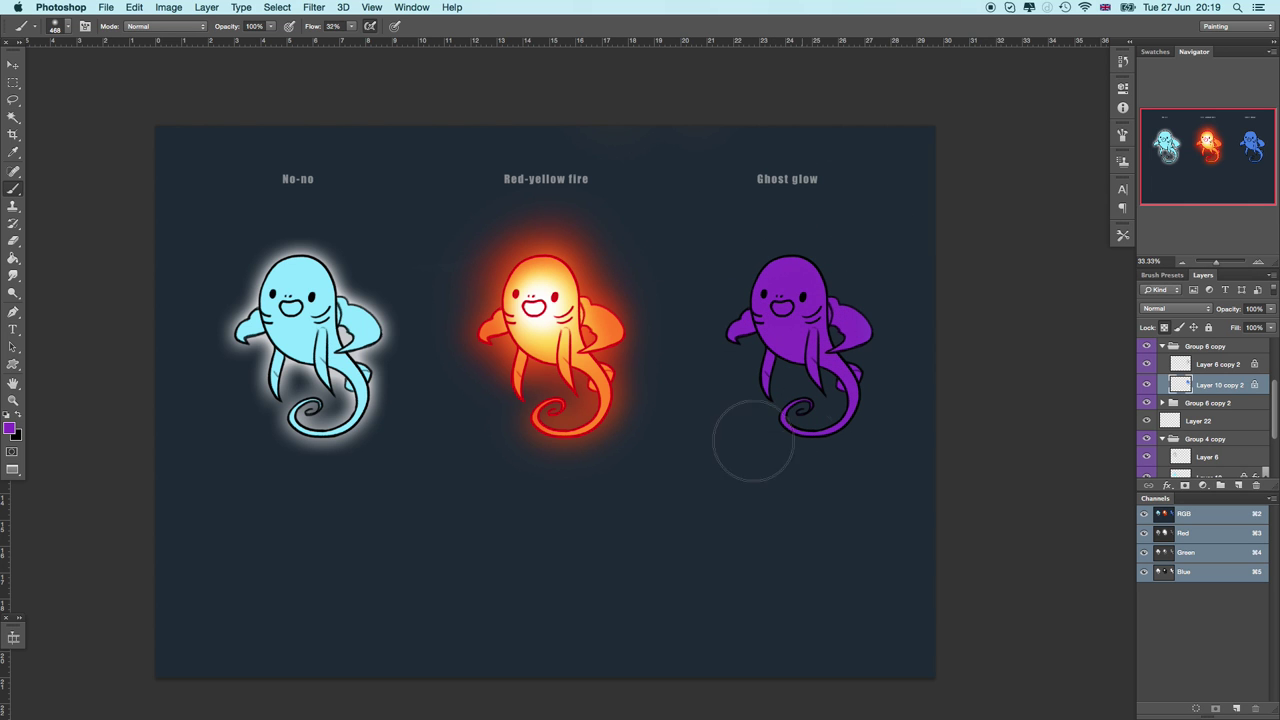
# Step: Set the foreground to the darker purple #6819a5 and paint it over the ghost creature's body
pyautogui.click(11, 429)
pyautogui.click(352, 406)
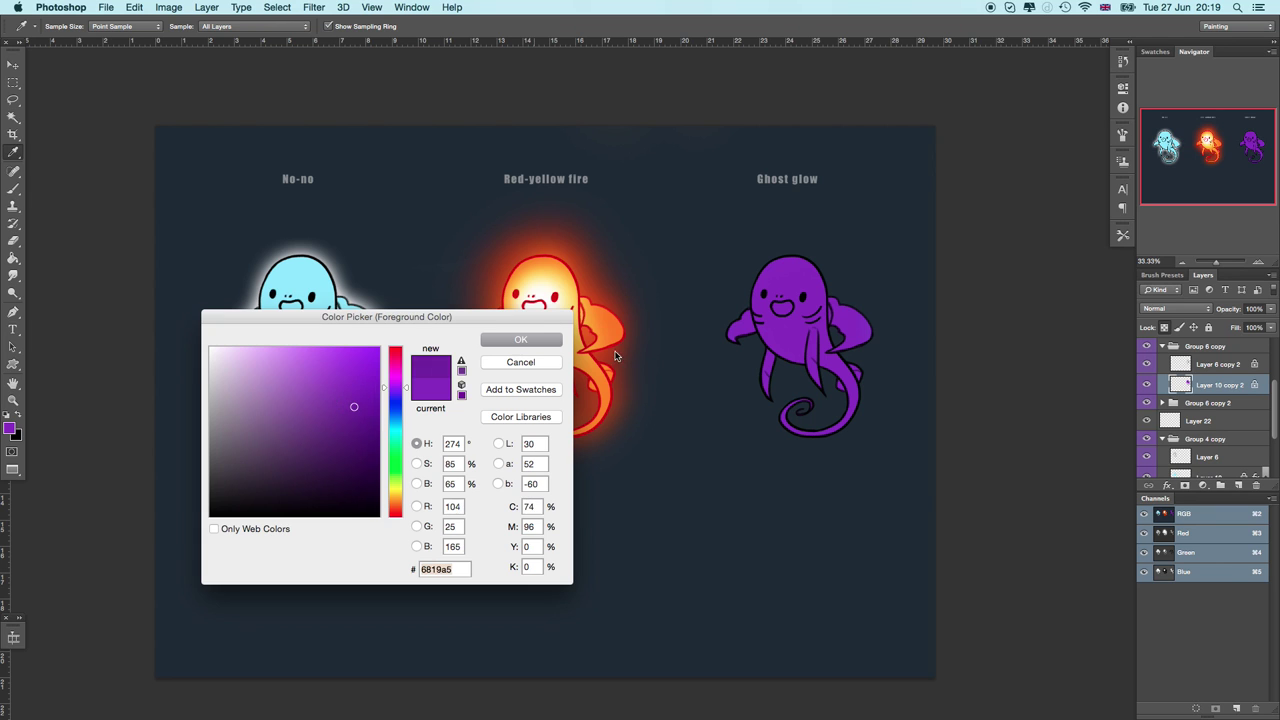
pyautogui.click(534, 342)
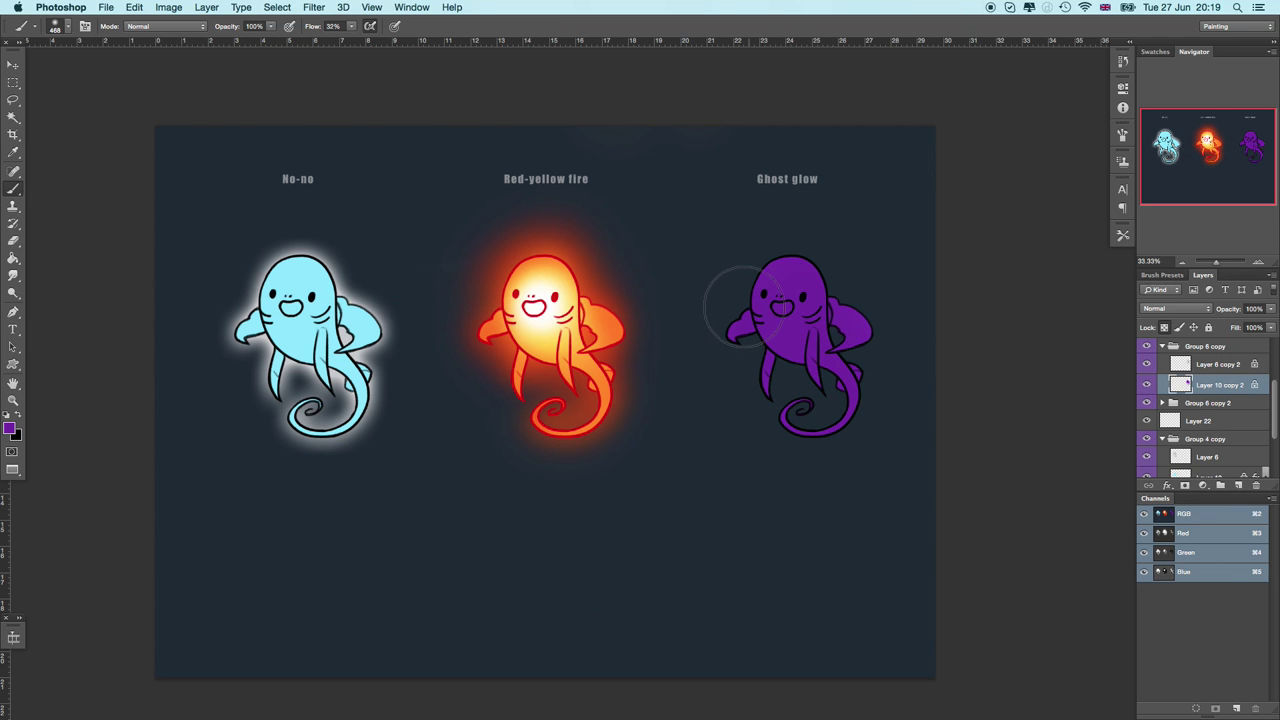
# Step: Paint blue-violet #4518c7 into the middle of the ghost creature's head and body with a 195 px soft brush
pyautogui.rightClick(556, 314)
pyautogui.click(566, 301)
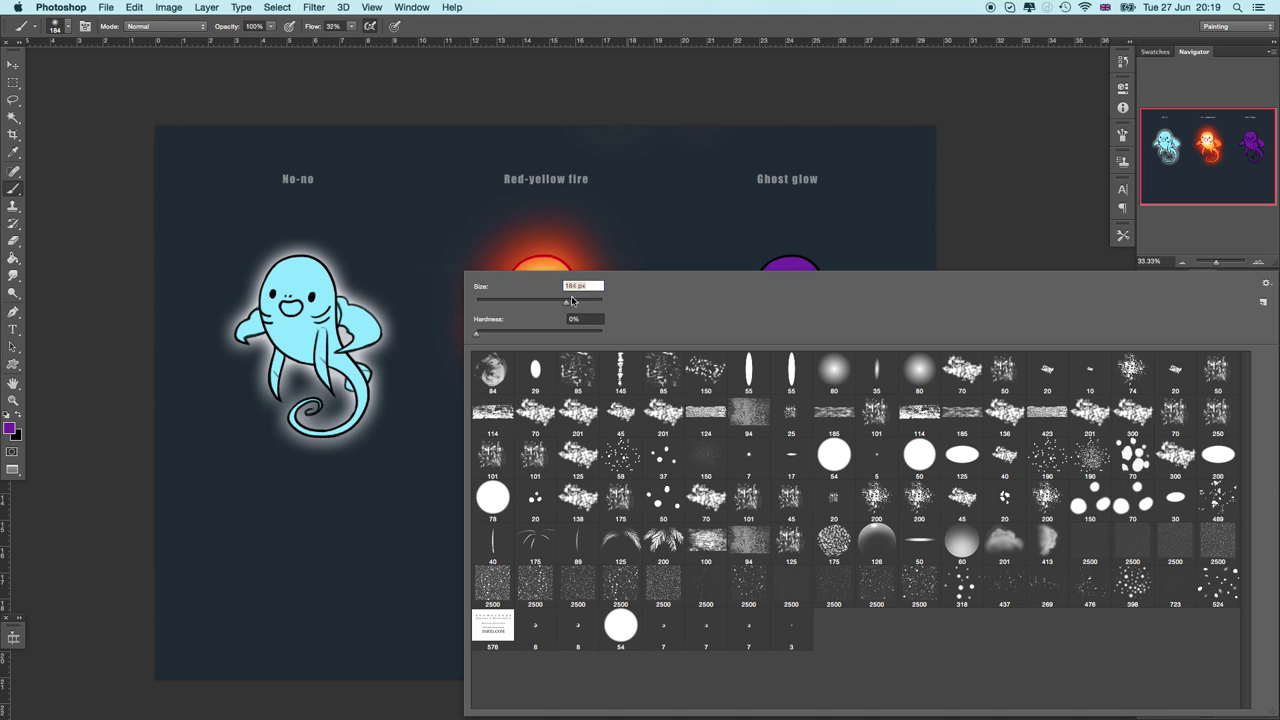
pyautogui.moveTo(558, 306); pyautogui.dragTo(560, 306)
pyautogui.press('Return')
pyautogui.click(10, 428)
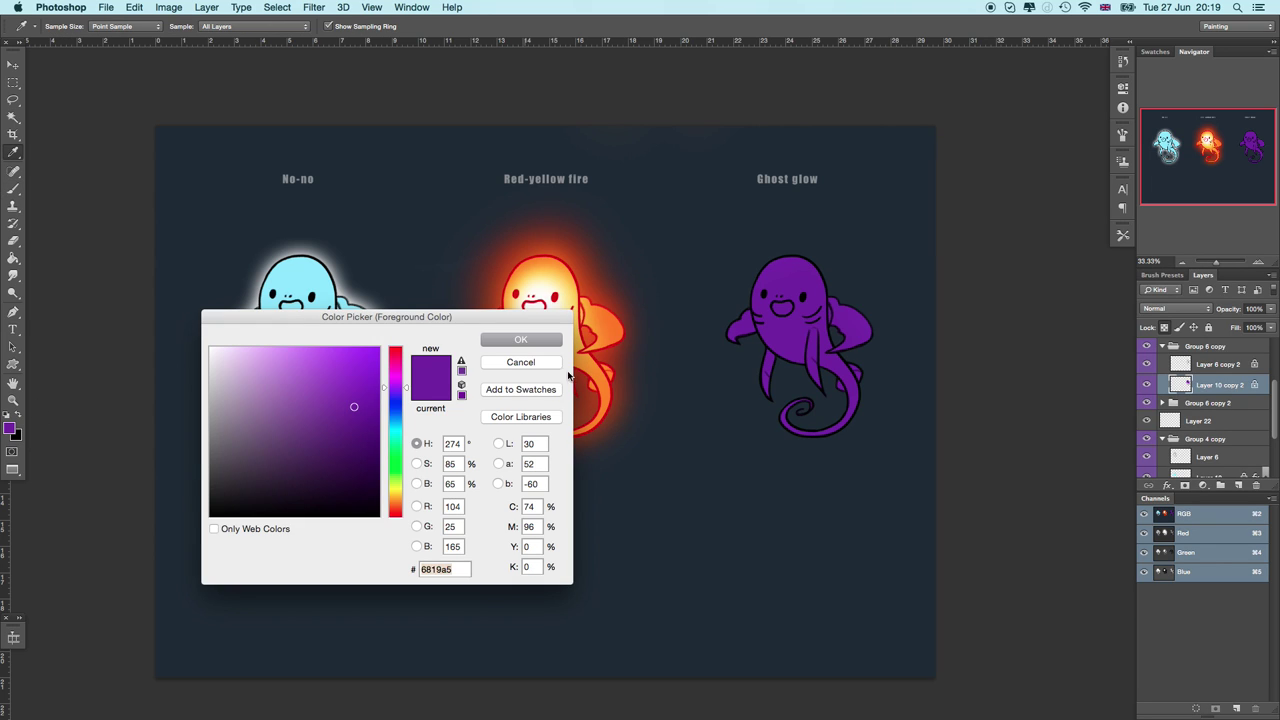
pyautogui.moveTo(404, 393); pyautogui.dragTo(357, 384)
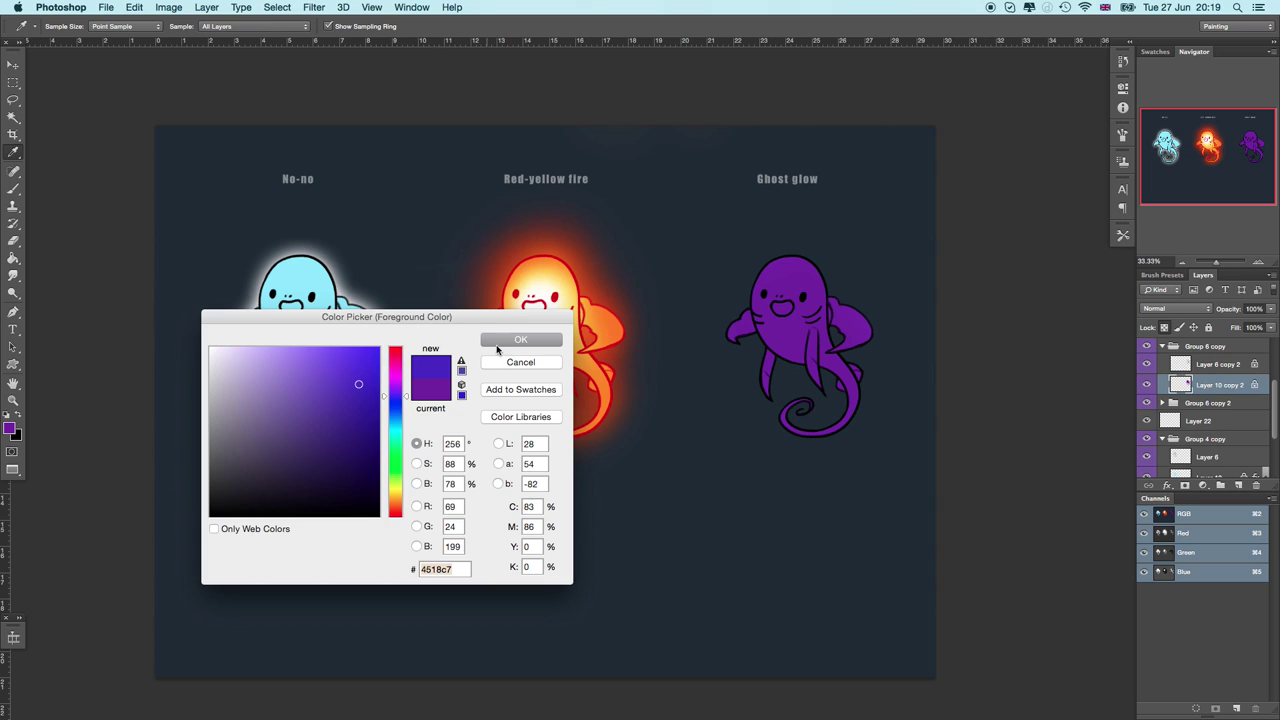
pyautogui.click(508, 340)
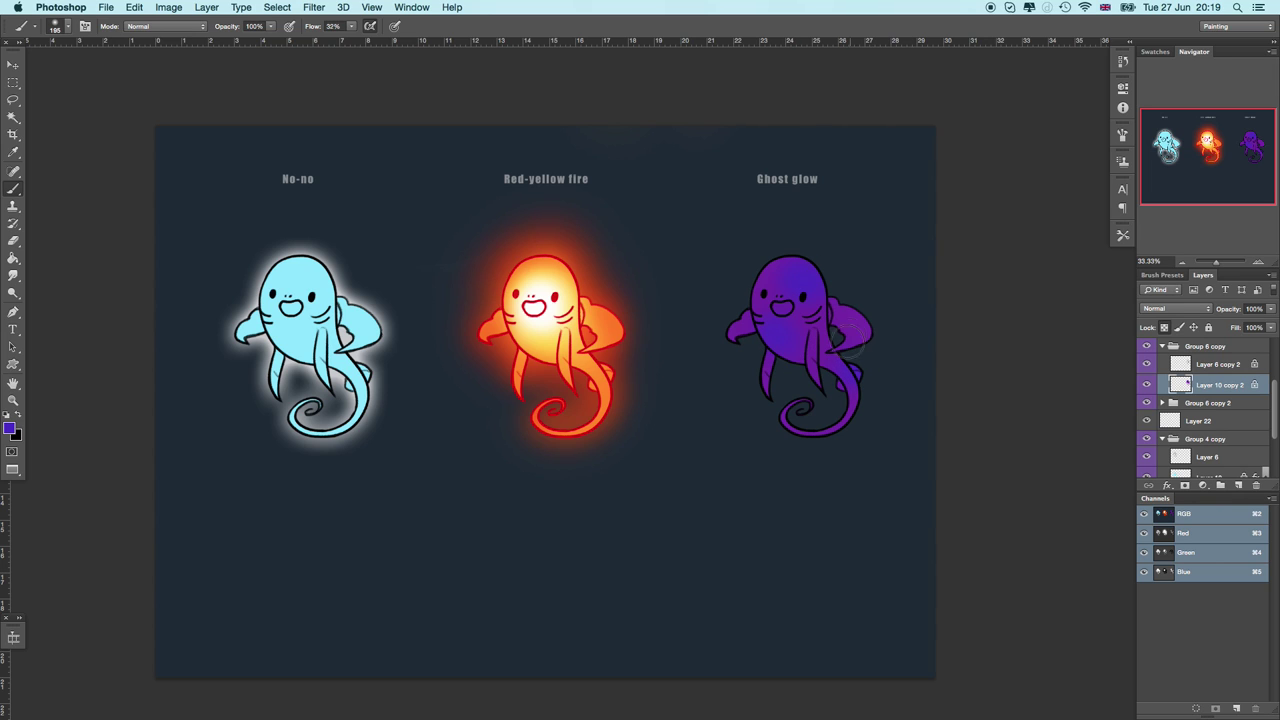
# Step: Set the foreground to bright azure blue and paint soft glowing spots on the ghost creature's head, belly and tail
pyautogui.click(12, 428)
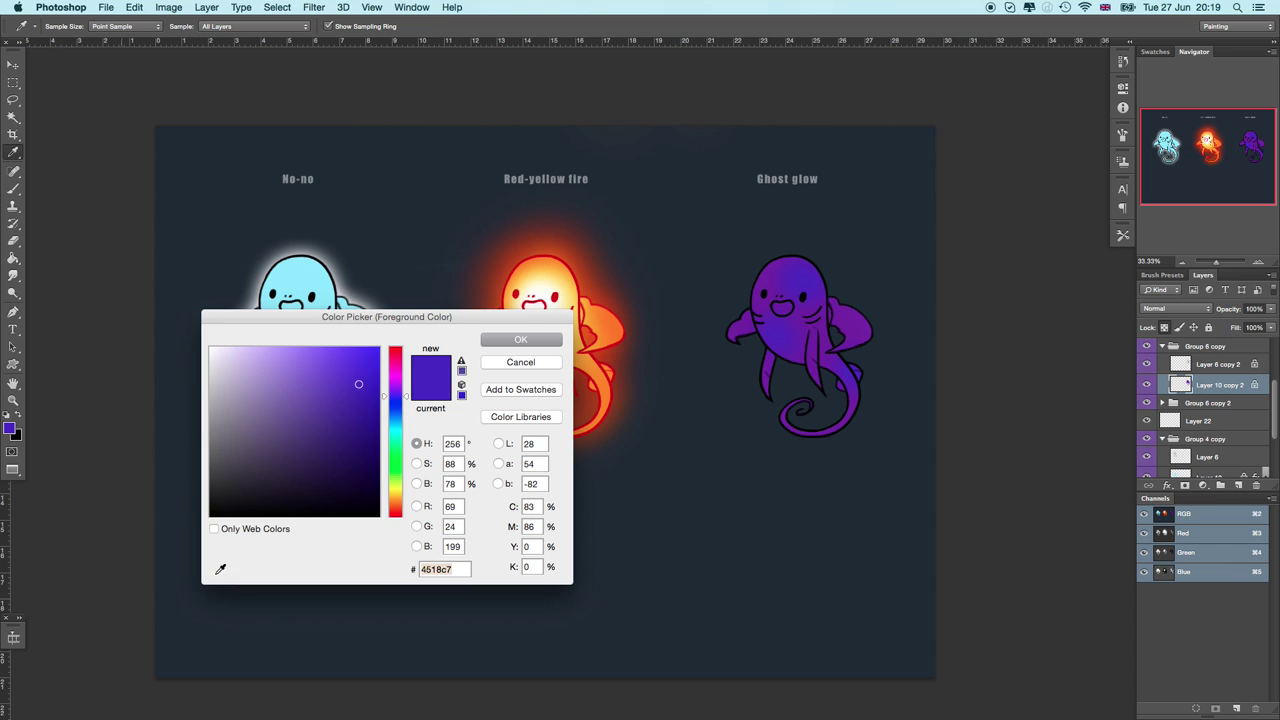
pyautogui.moveTo(466, 320); pyautogui.dragTo(485, 319)
pyautogui.moveTo(424, 406); pyautogui.dragTo(367, 366)
pyautogui.click(540, 338)
pyautogui.press('b')
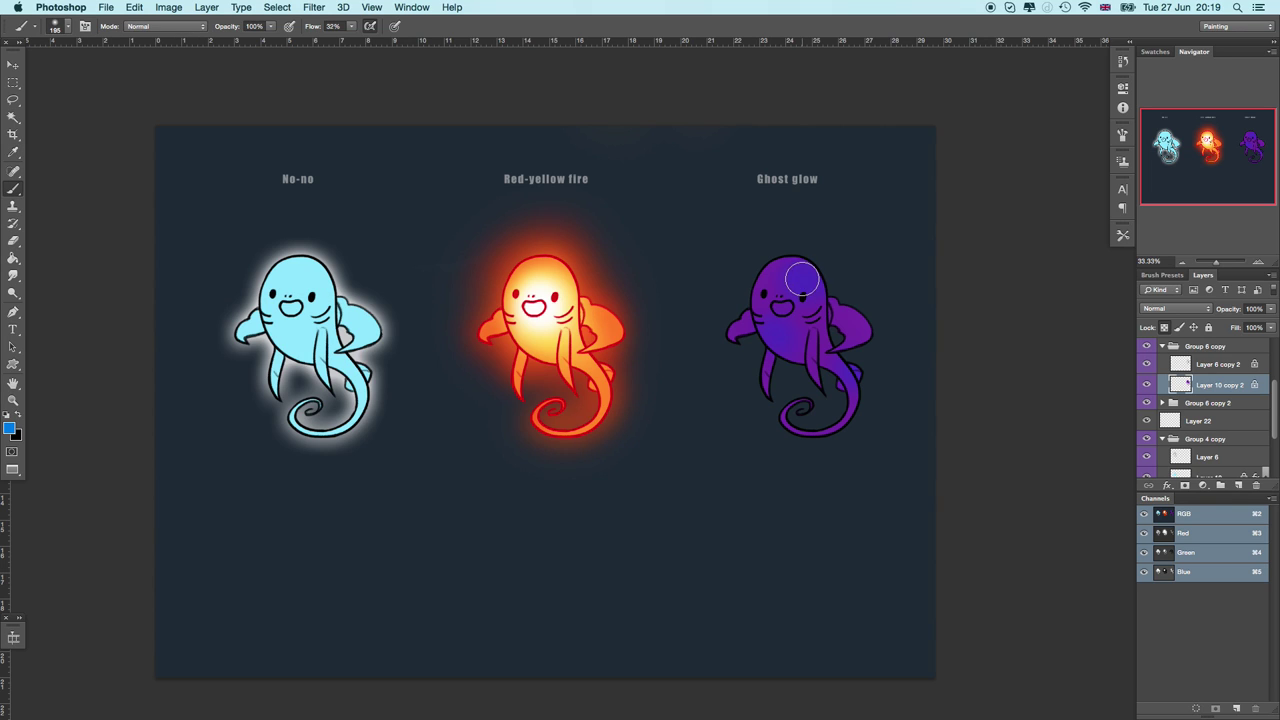
pyautogui.moveTo(802, 278); pyautogui.dragTo(806, 281)
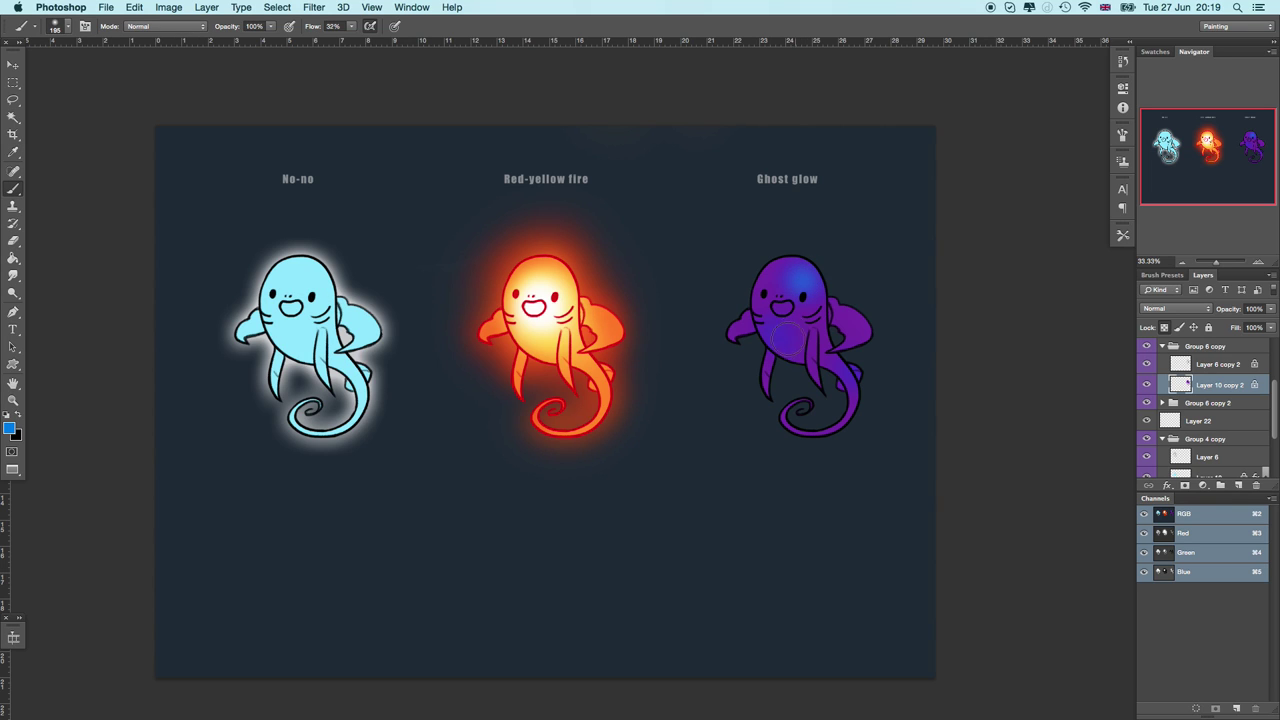
pyautogui.moveTo(785, 337); pyautogui.dragTo(797, 362)
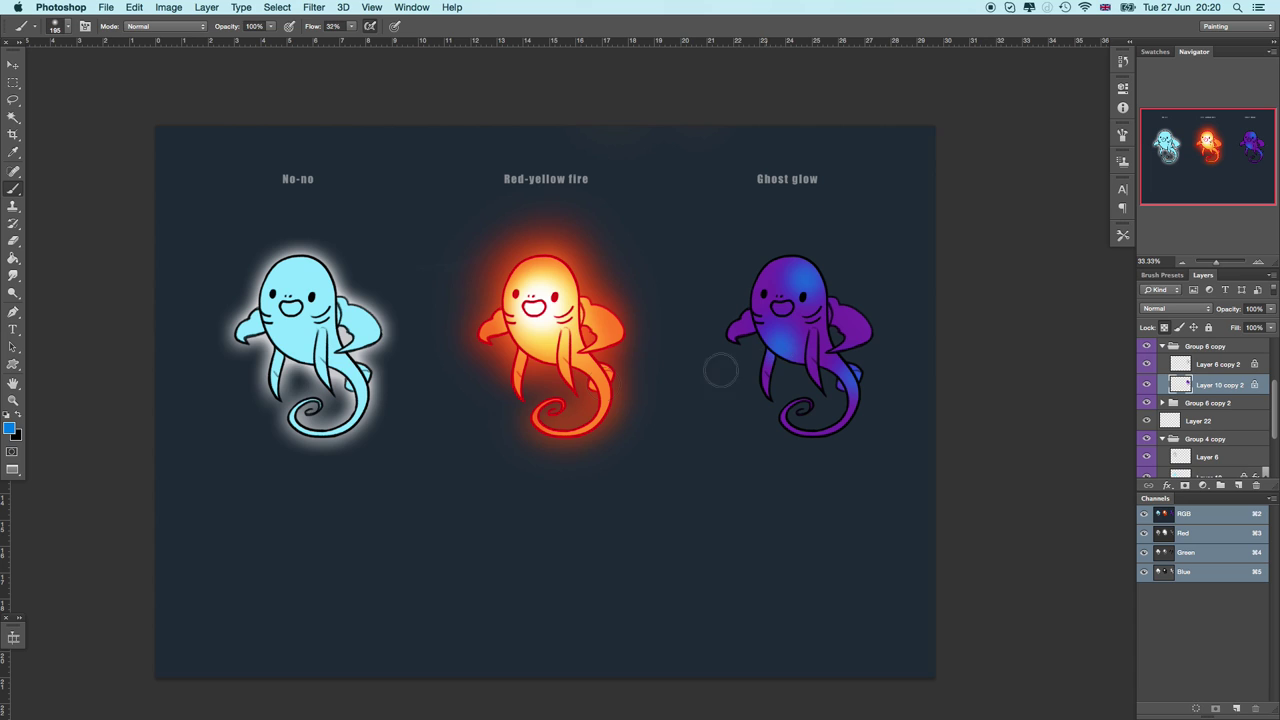
# Step: Set the foreground to bright cyan with hue 193° and paint it over the ghost's glowing spots using a 186 px soft brush
pyautogui.click(15, 428)
pyautogui.click(423, 422)
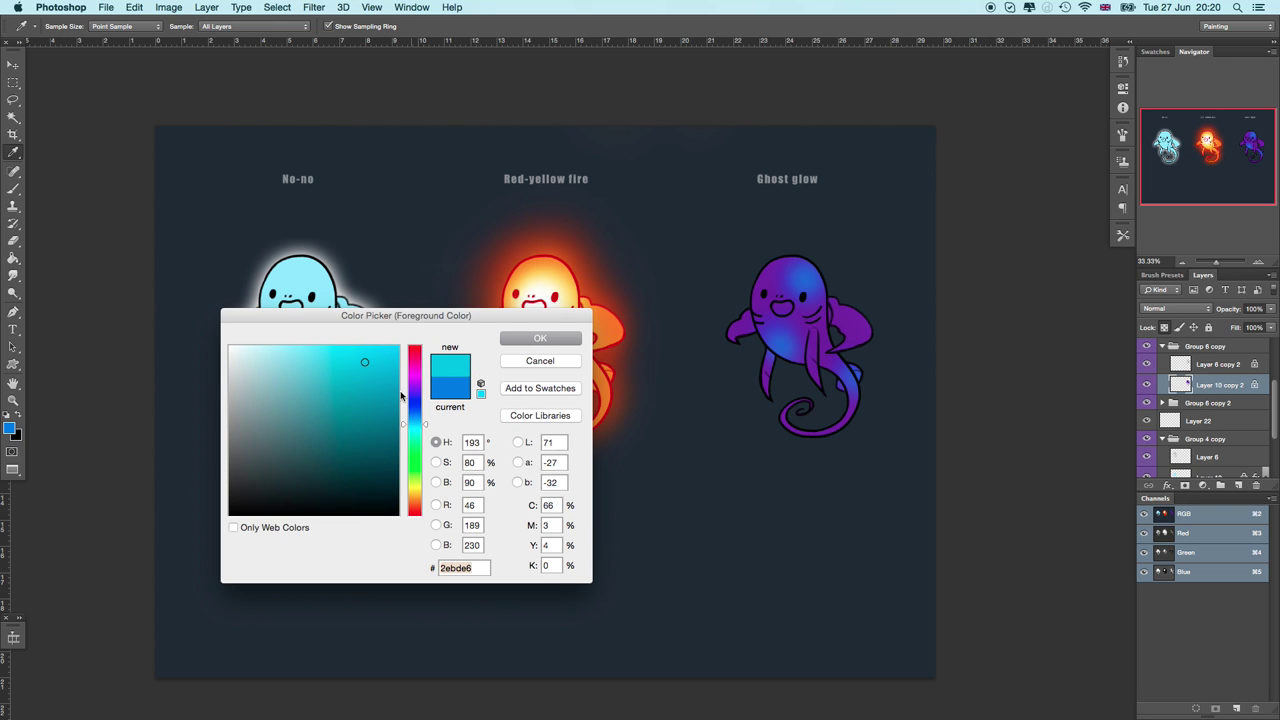
pyautogui.moveTo(363, 360); pyautogui.dragTo(359, 346)
pyautogui.click(540, 339)
pyautogui.rightClick(809, 281)
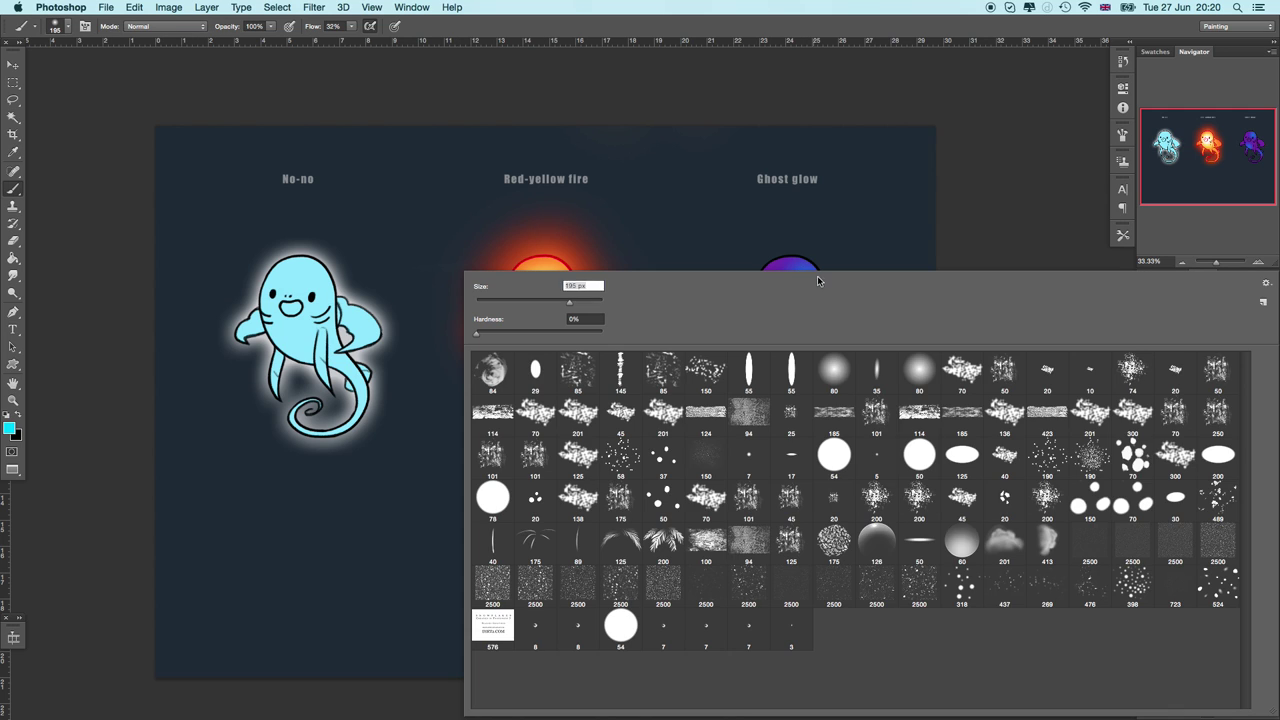
pyautogui.press('Escape')
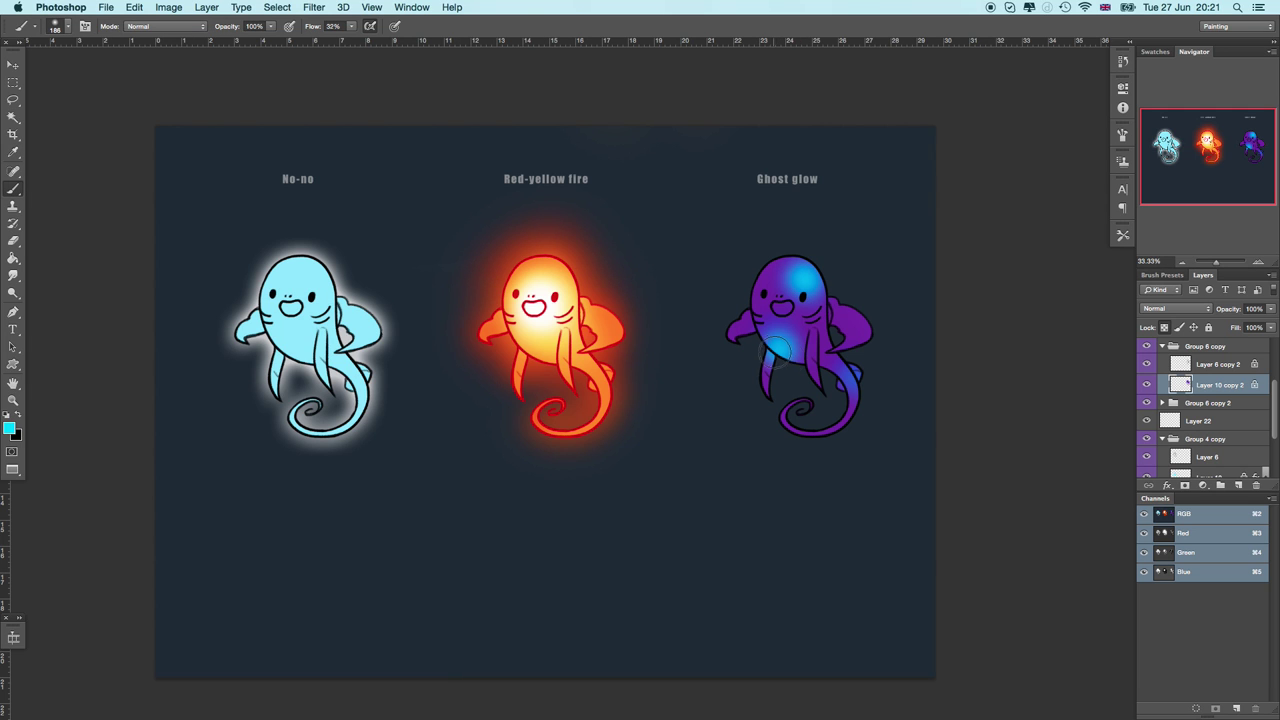
pyautogui.moveTo(777, 345)
pyautogui.mouseDown()
pyautogui.moveTo(858, 392)
pyautogui.moveTo(860, 362)
pyautogui.moveTo(861, 380)
pyautogui.mouseUp()
pyautogui.moveTo(769, 372); pyautogui.dragTo(775, 364)
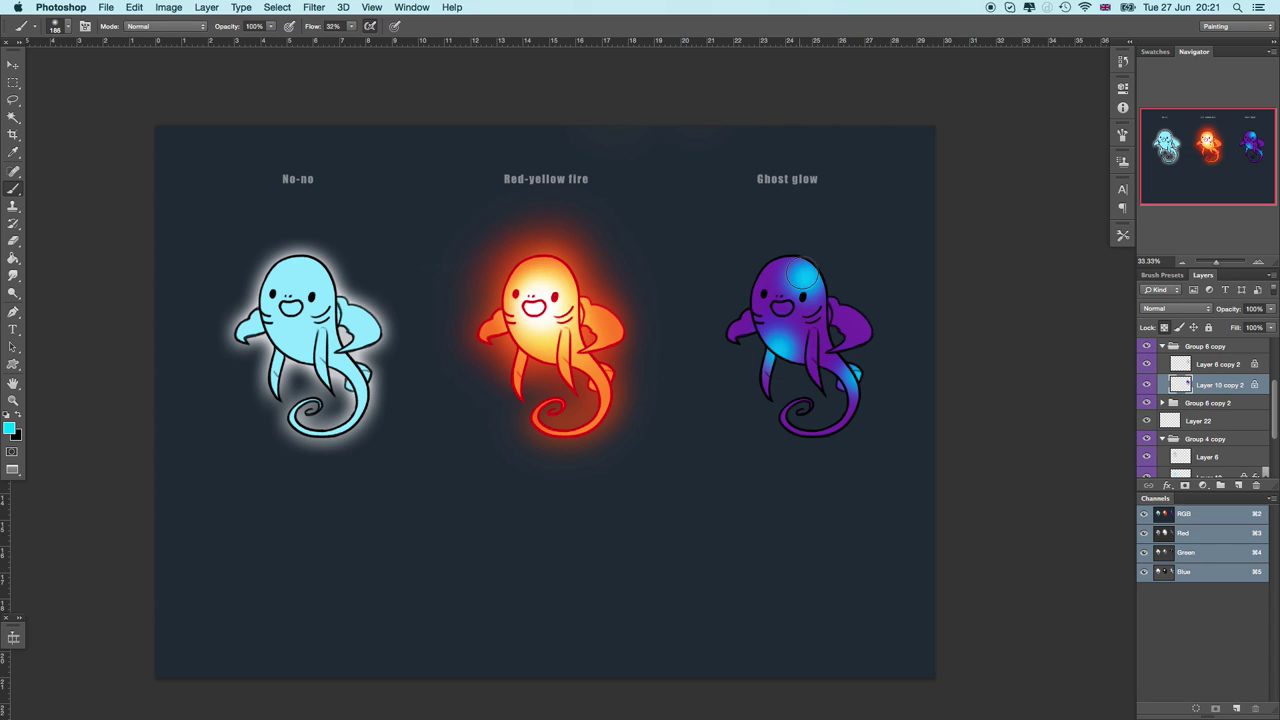
pyautogui.click(851, 380)
pyautogui.press('alt+super+z')
pyautogui.press('alt+super+z')
# Step: Brighten the centres of the ghost's glowing spots with pale cyan, hue 193°, using a 78 px soft brush
pyautogui.rightClick(718, 382)
pyautogui.moveTo(531, 303); pyautogui.dragTo(524, 305)
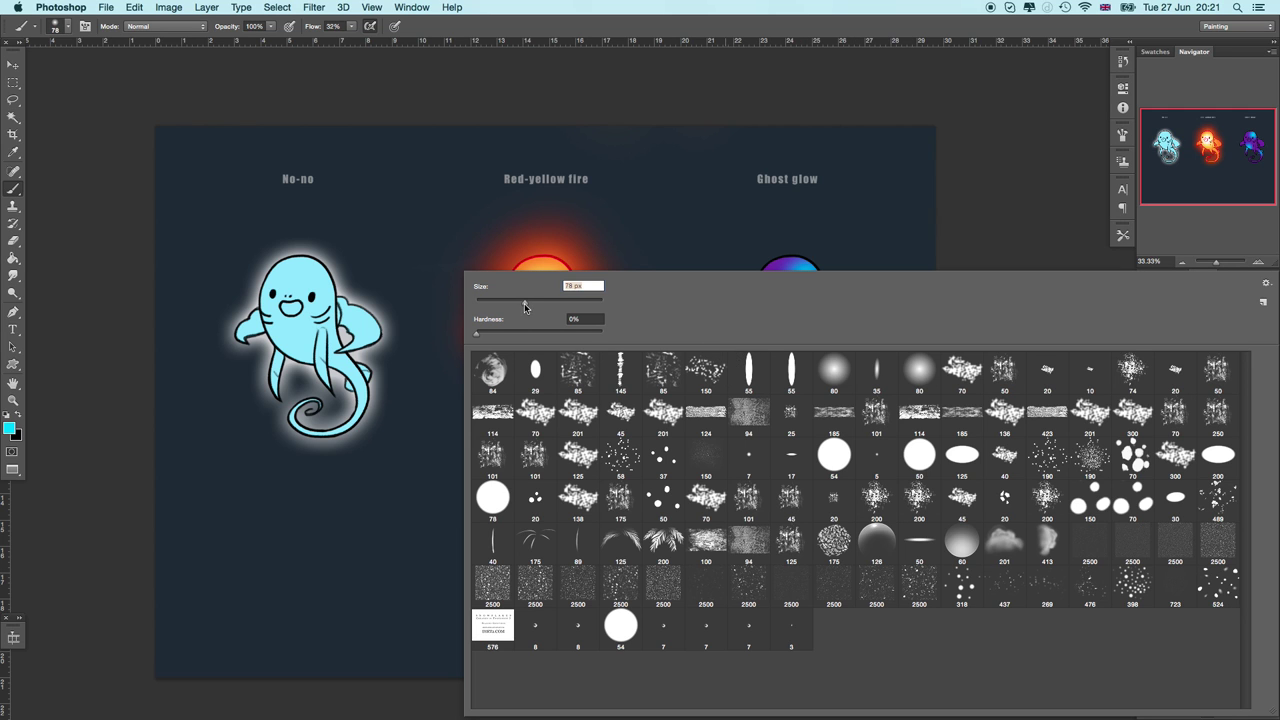
pyautogui.click(10, 428)
pyautogui.click(276, 346)
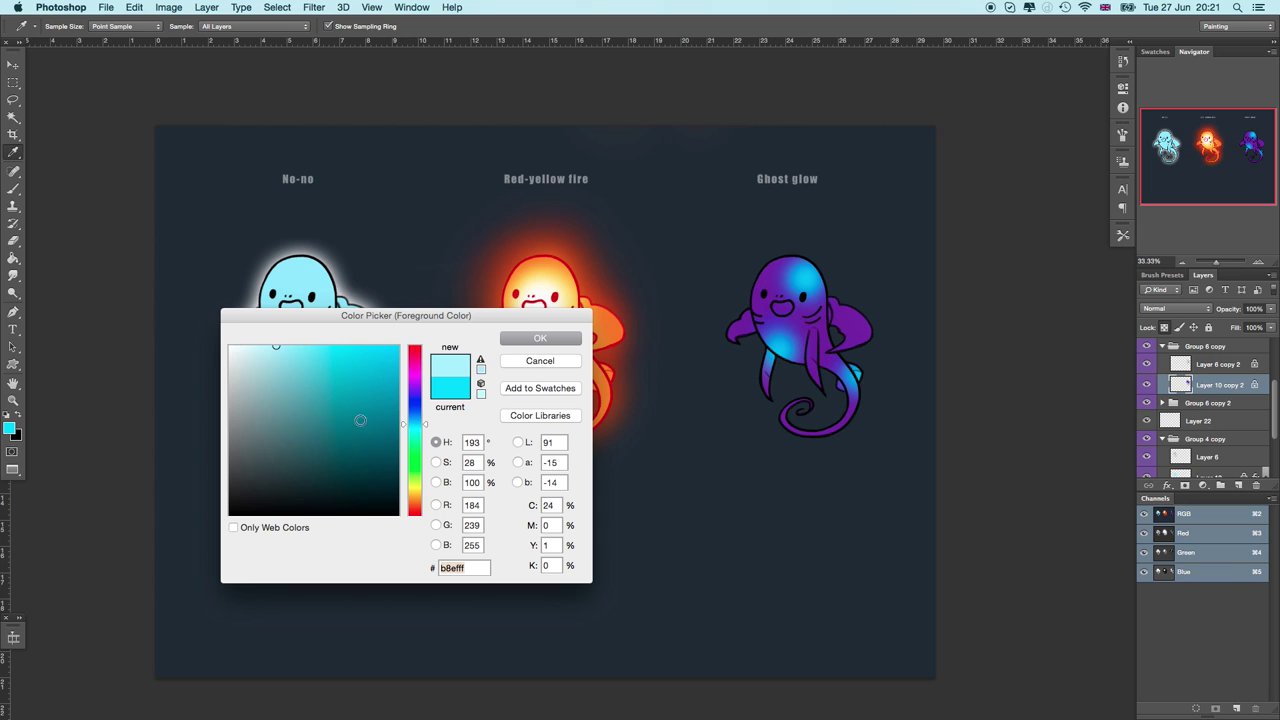
pyautogui.moveTo(255, 348)
pyautogui.mouseDown()
pyautogui.moveTo(251, 336)
pyautogui.moveTo(283, 346)
pyautogui.mouseUp()
pyautogui.click(541, 339)
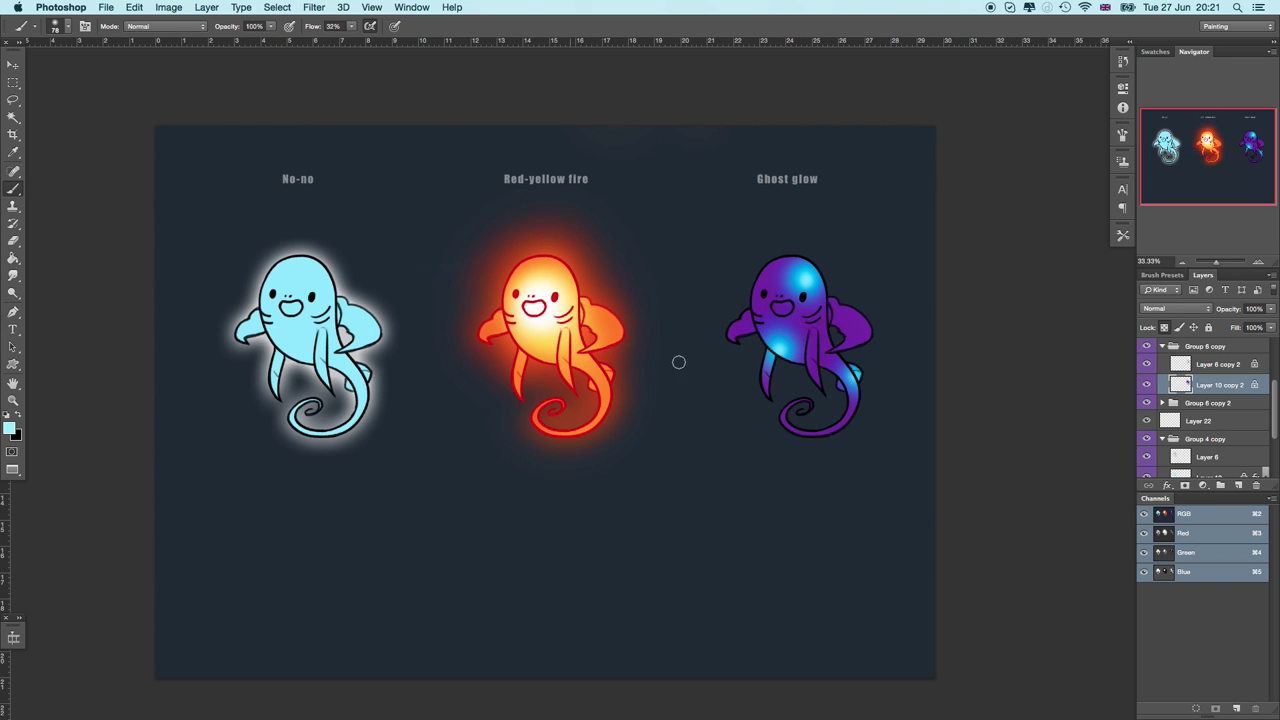
# Step: Paint white cores into the ghost's glowing spots with a 38 px soft brush
pyautogui.rightClick(764, 322)
pyautogui.moveTo(525, 302); pyautogui.dragTo(499, 302)
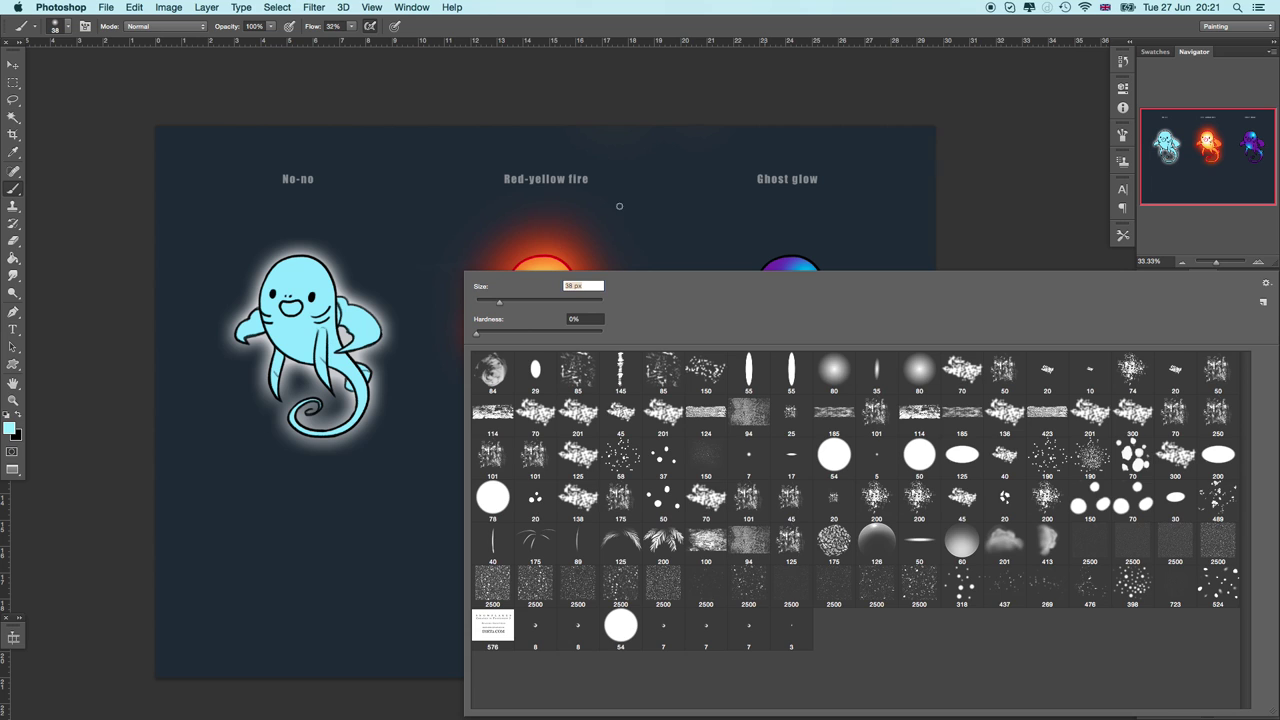
pyautogui.click(20, 412)
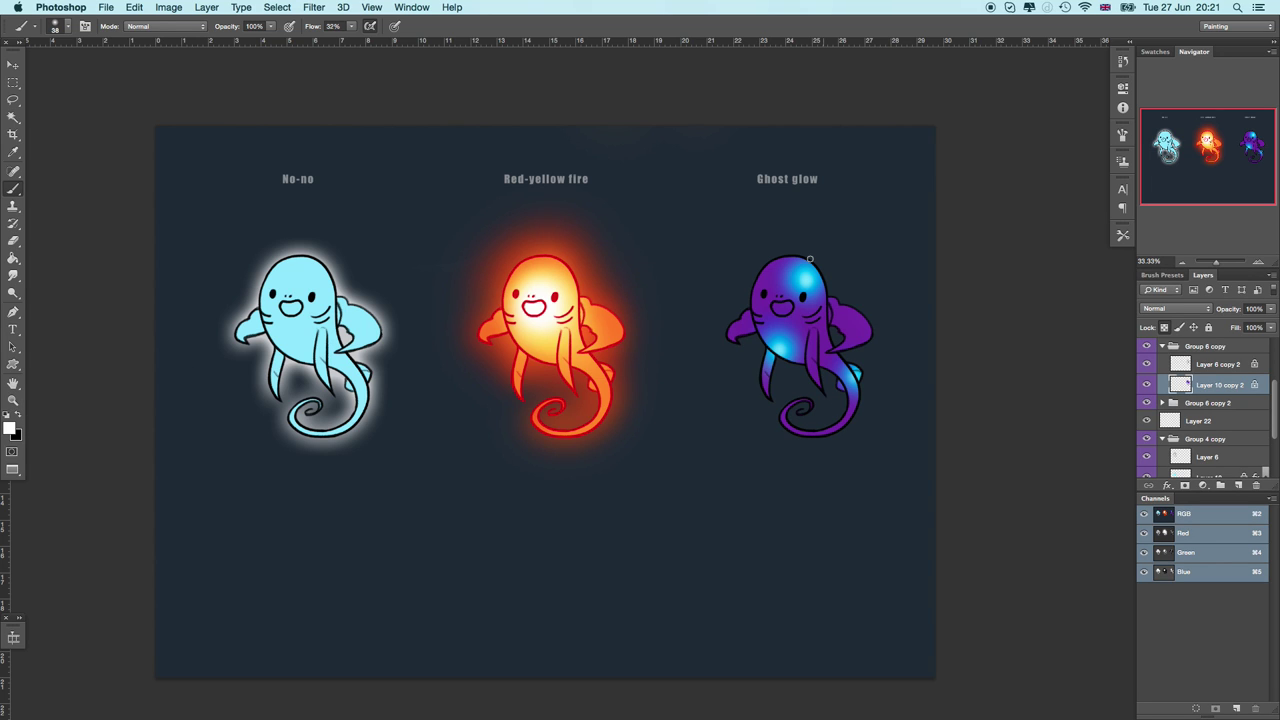
pyautogui.click(13, 400)
pyautogui.click(840, 307)
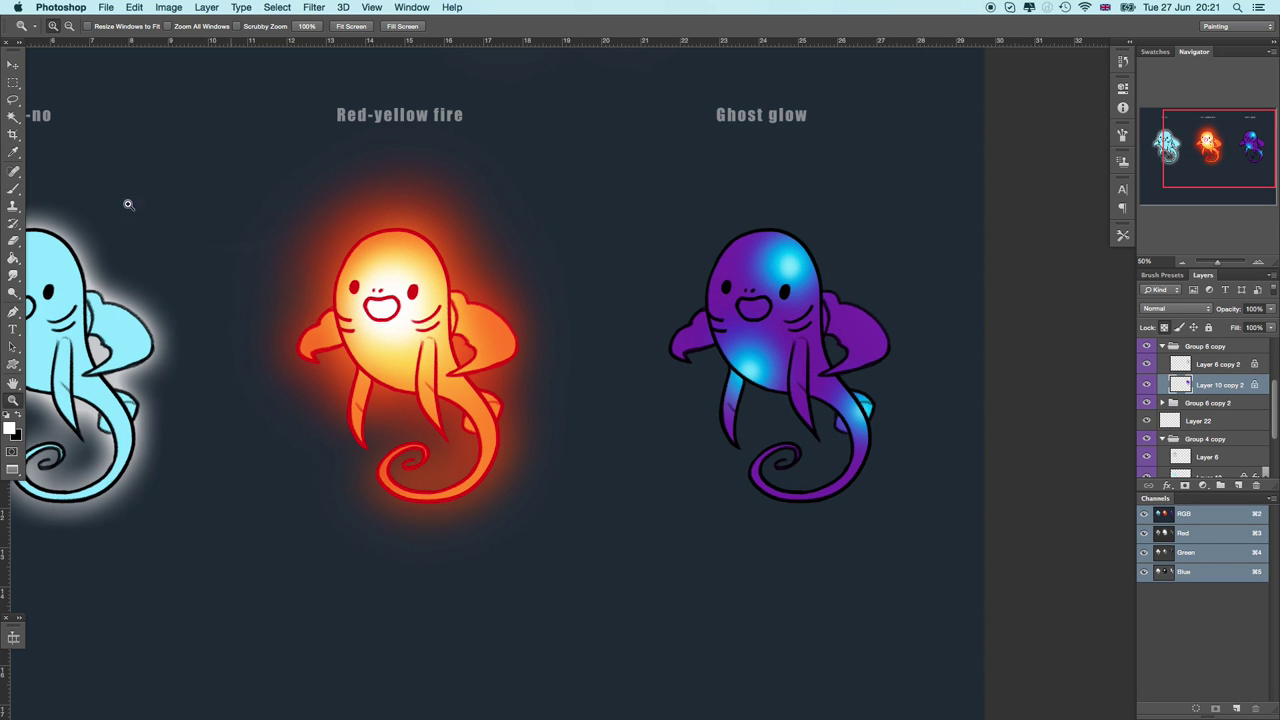
pyautogui.click(13, 187)
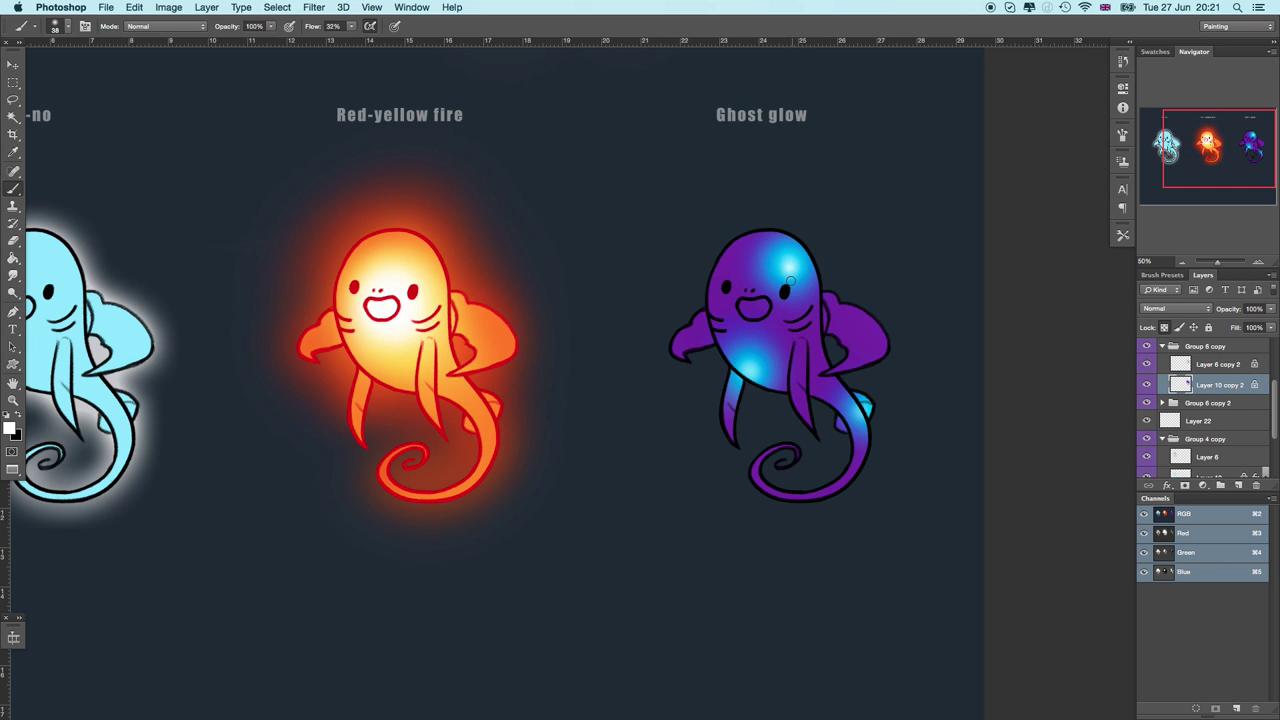
# Step: Dot small white sparkles around the ghost's glowing spots with a 19 px soft brush
pyautogui.rightClick(814, 285)
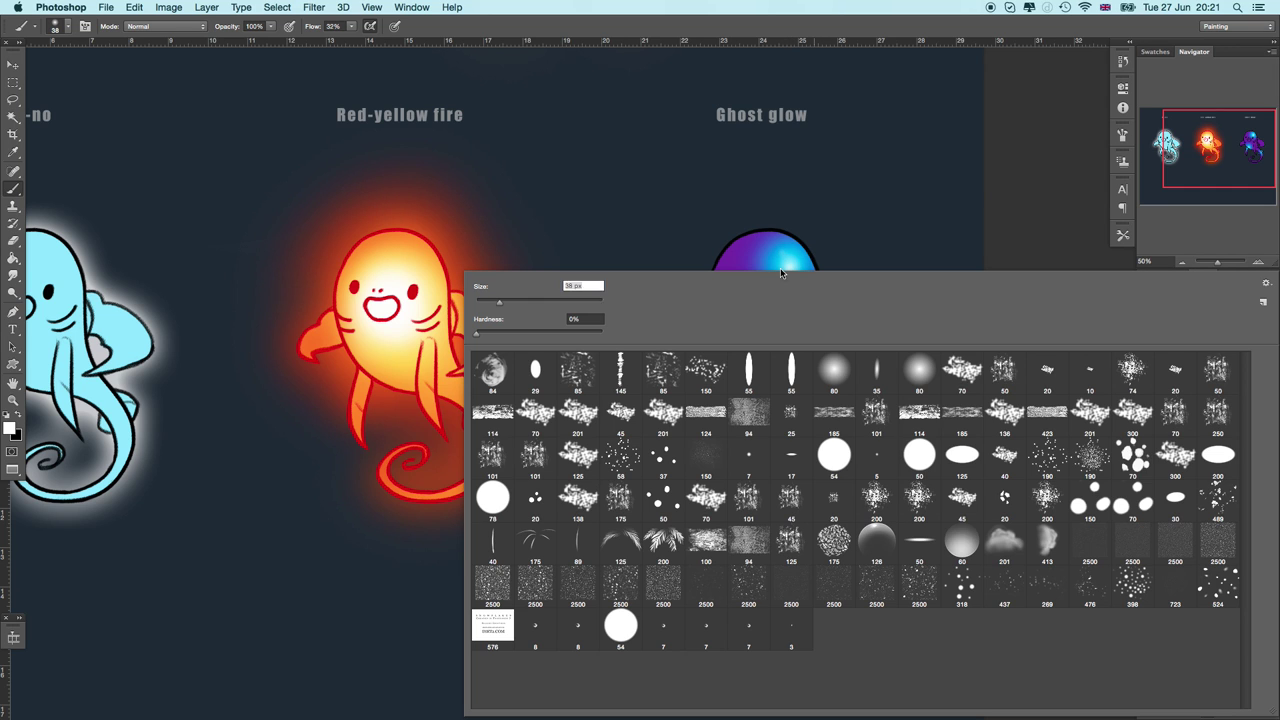
pyautogui.click(488, 305)
pyautogui.click(704, 196)
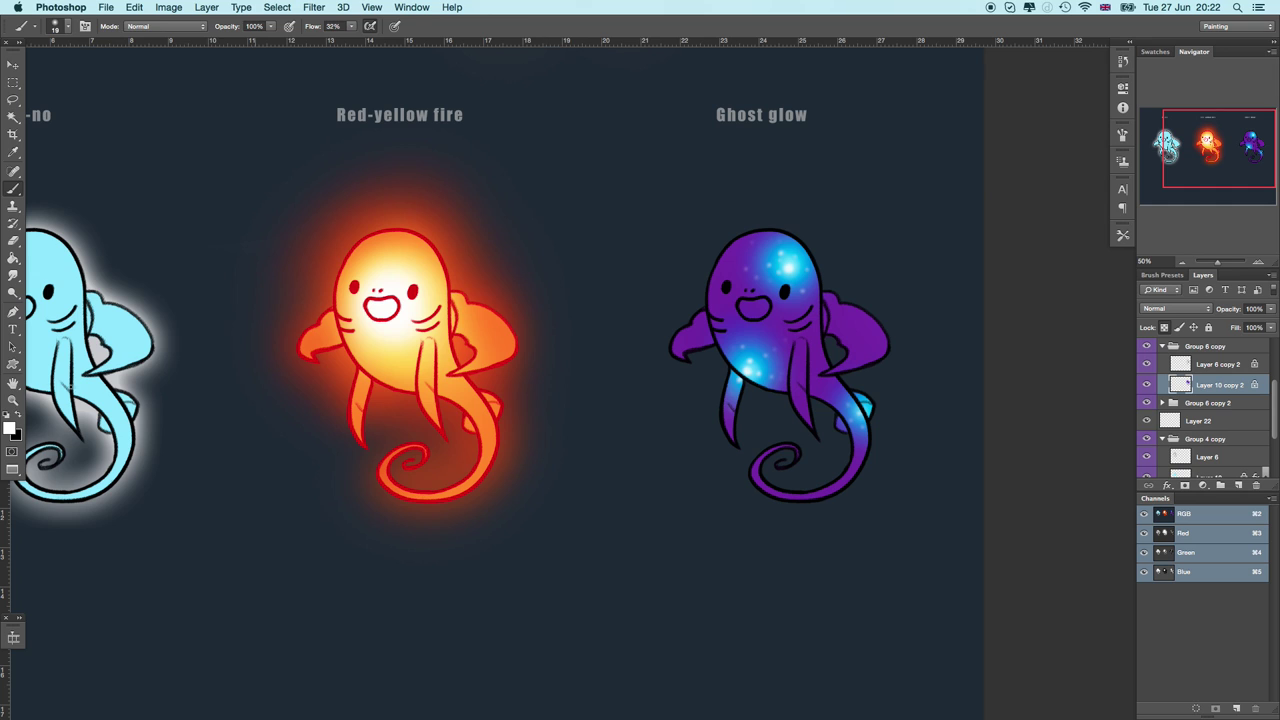
# Step: Review the whole drawing and compare the ghost creature with its body colour layer hidden and shown
pyautogui.click(13, 399)
pyautogui.keyDown('alt'); pyautogui.click(177, 320); pyautogui.keyUp('alt')
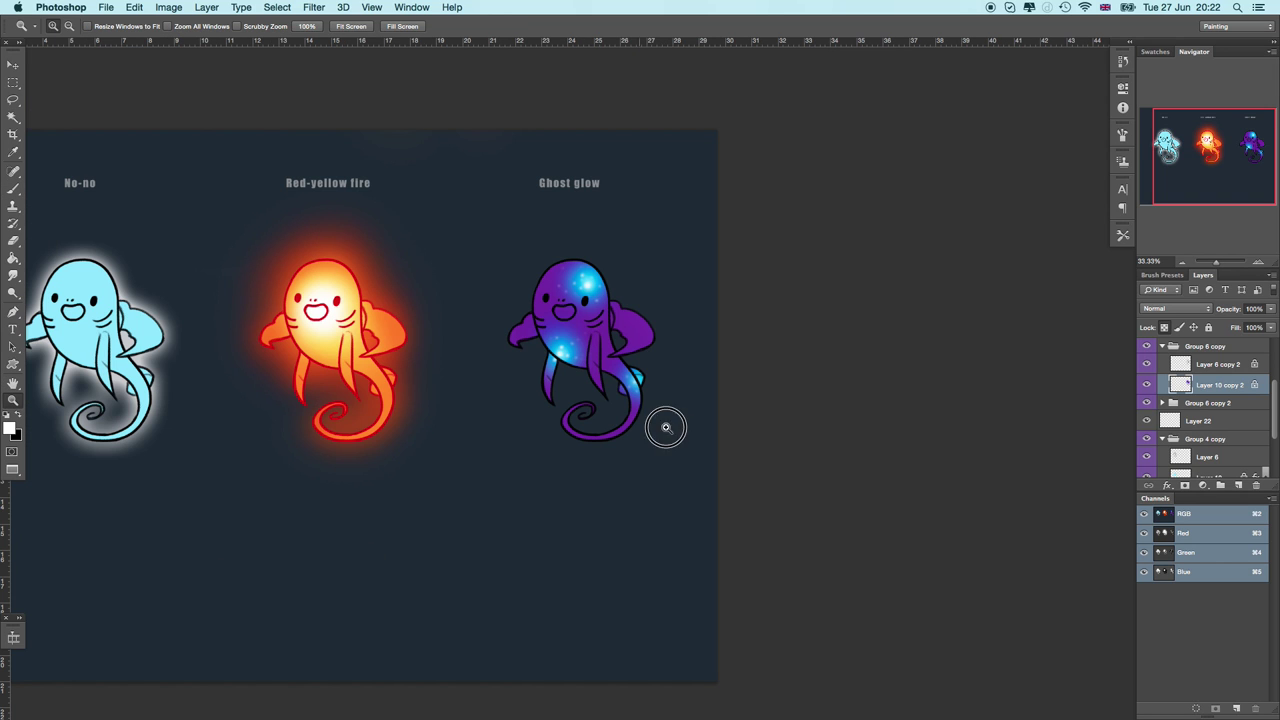
pyautogui.moveTo(666, 427); pyautogui.dragTo(751, 491)
pyautogui.click(1146, 385)
pyautogui.click(1146, 385)
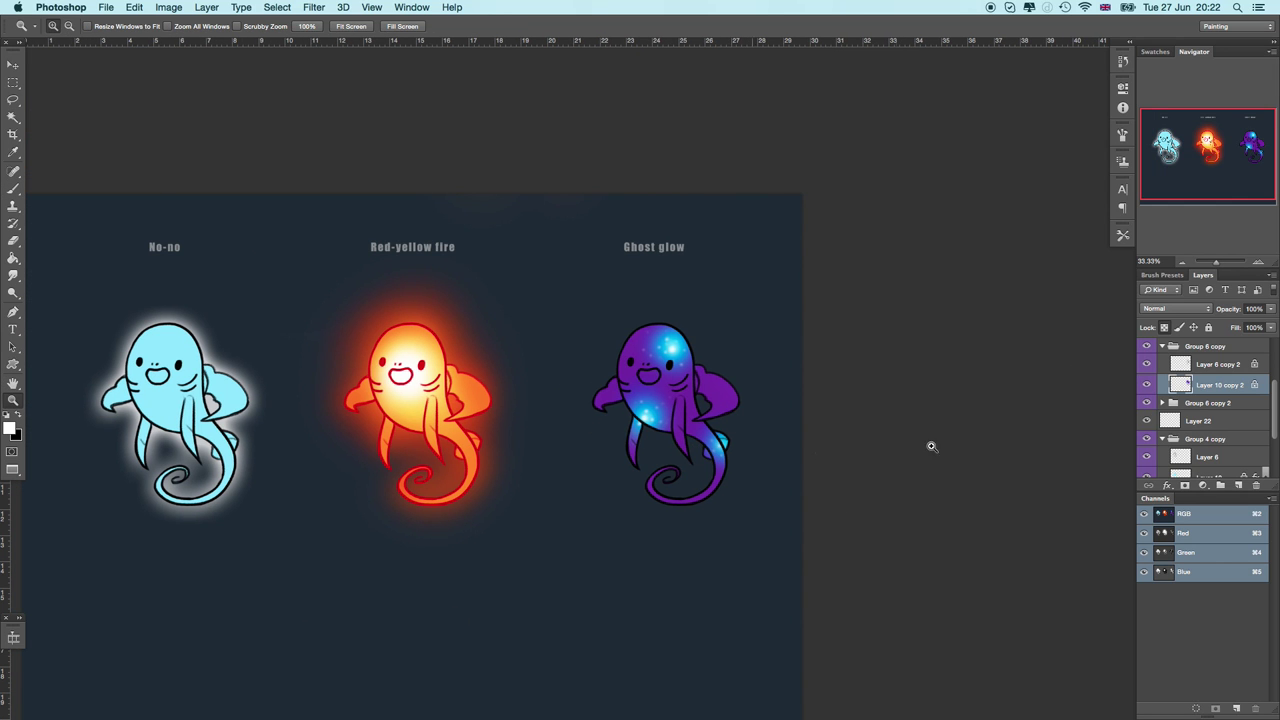
pyautogui.click(1146, 385)
pyautogui.click(1146, 385)
# Step: Add a new layer above the ghost's body colour layer and choose a soft round brush at 405 px
pyautogui.click(1238, 485)
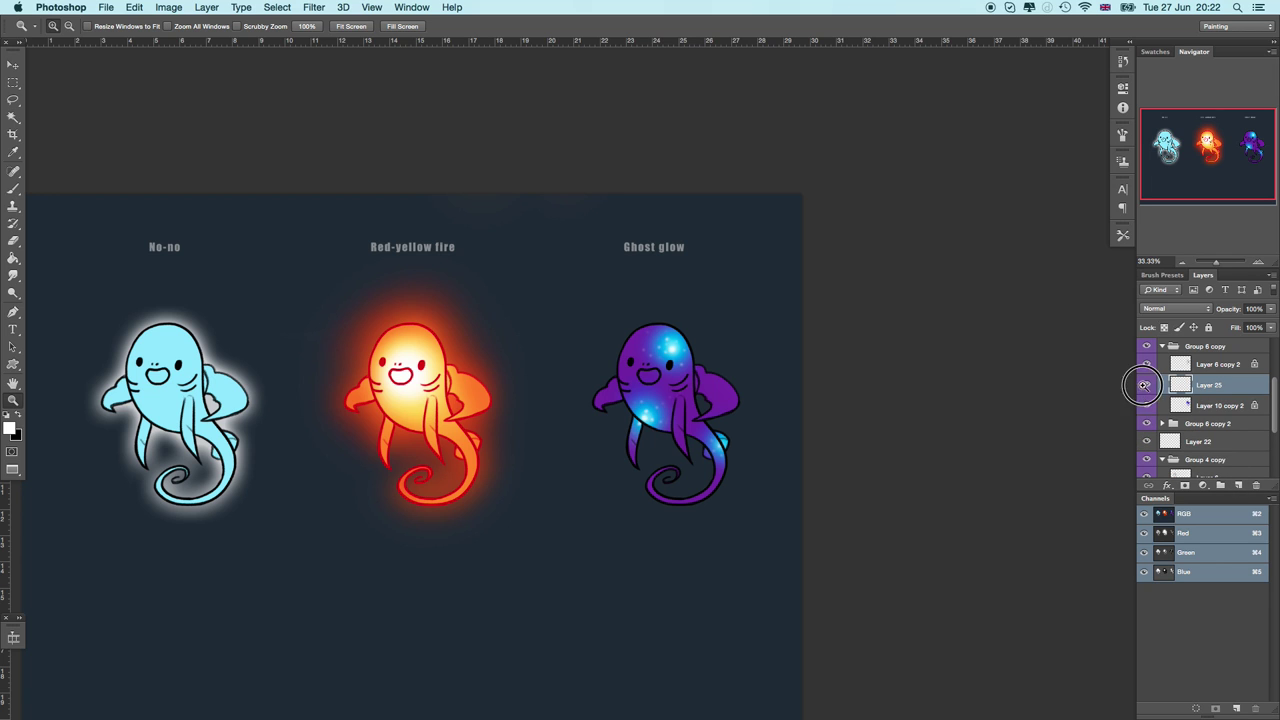
pyautogui.press('b')
pyautogui.rightClick(788, 257)
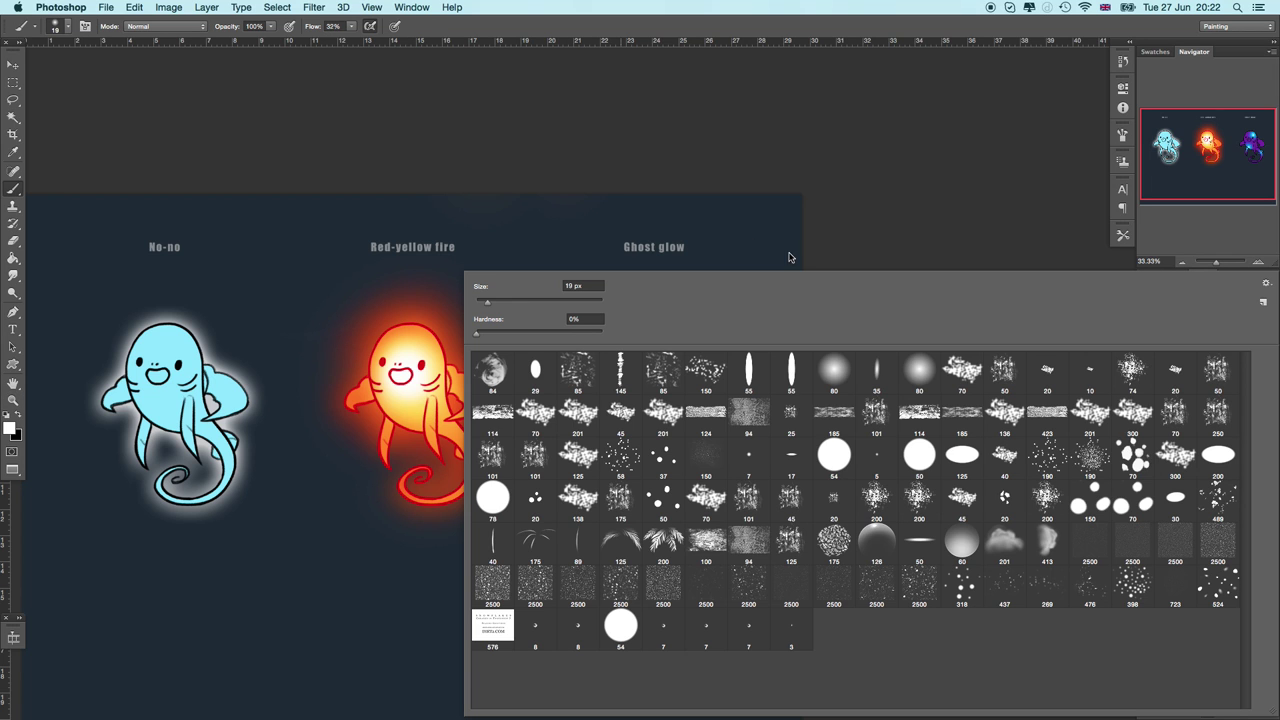
pyautogui.click(834, 372)
pyautogui.moveTo(577, 302)
pyautogui.mouseDown()
pyautogui.moveTo(637, 263)
pyautogui.moveTo(583, 305)
pyautogui.mouseUp()
pyautogui.click(722, 142)
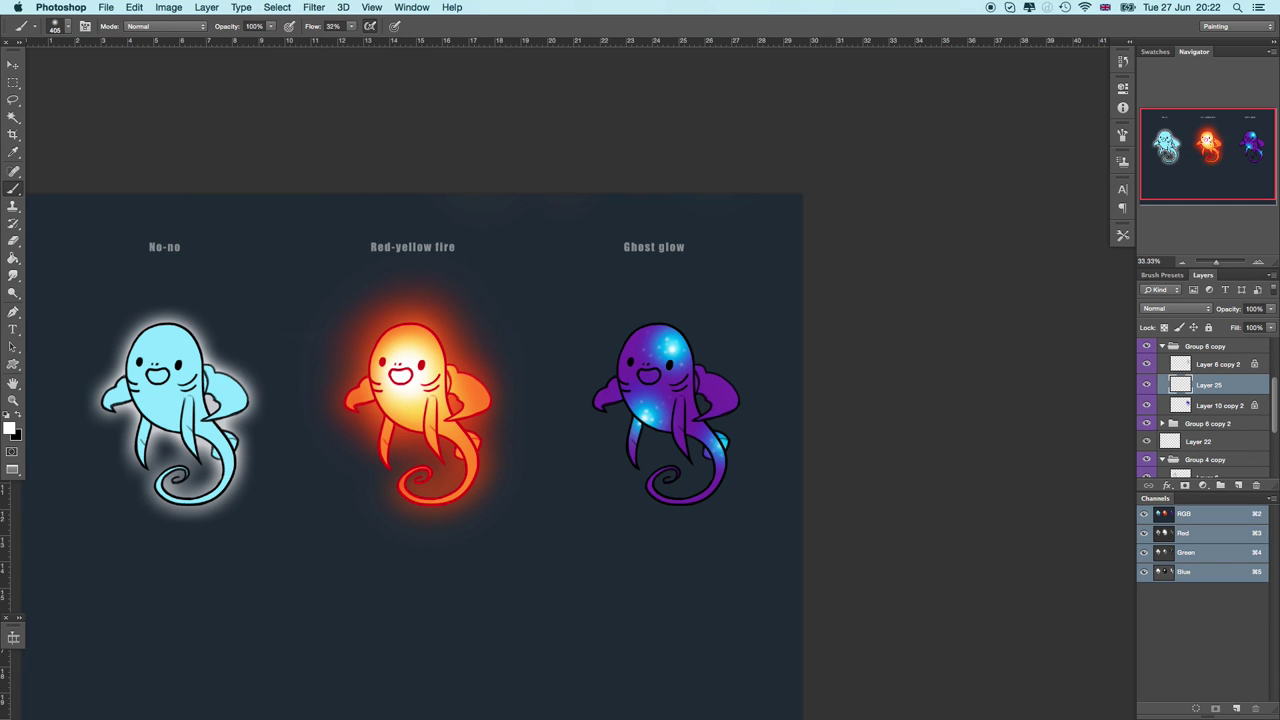
# Step: Paint a soft white glow over the ghost's head, belly and tail spots, undoing the last dab
pyautogui.click(10, 428)
pyautogui.click(538, 339)
pyautogui.click(671, 354)
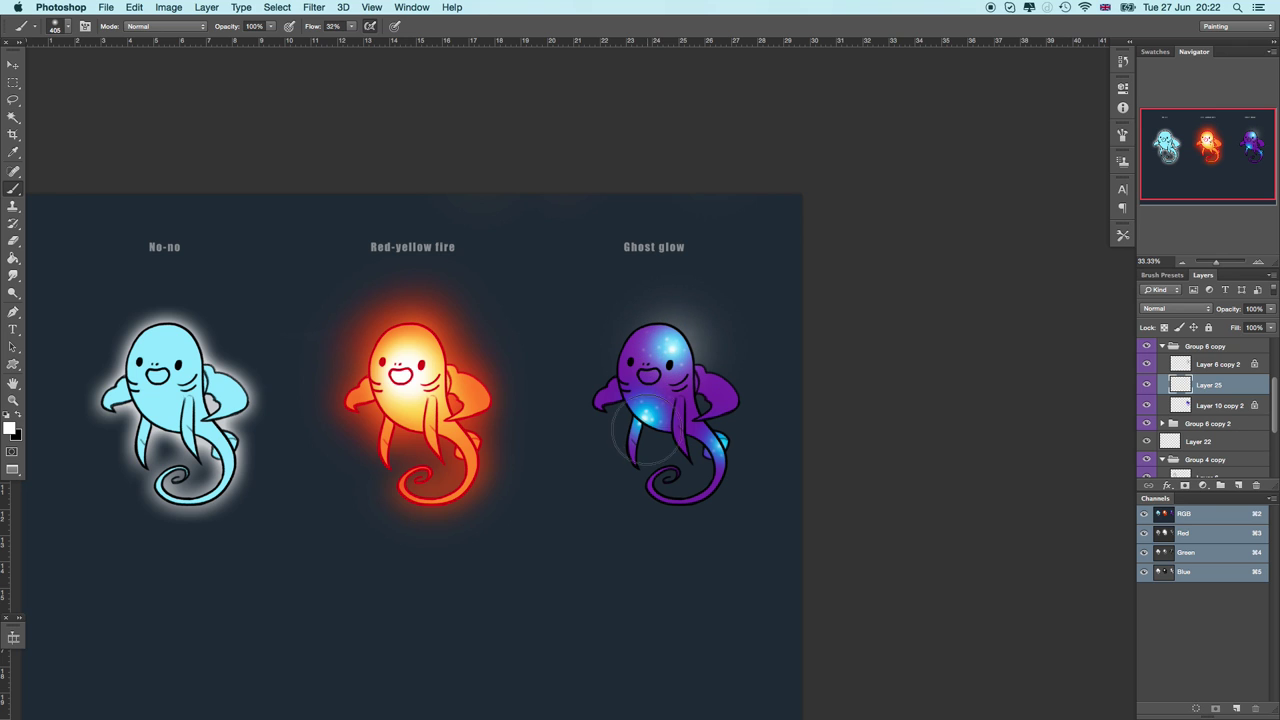
pyautogui.click(642, 425)
pyautogui.click(726, 440)
pyautogui.moveTo(725, 440)
pyautogui.mouseDown()
pyautogui.moveTo(640, 440)
pyautogui.moveTo(660, 420)
pyautogui.mouseUp()
pyautogui.click(640, 422)
pyautogui.click(726, 450)
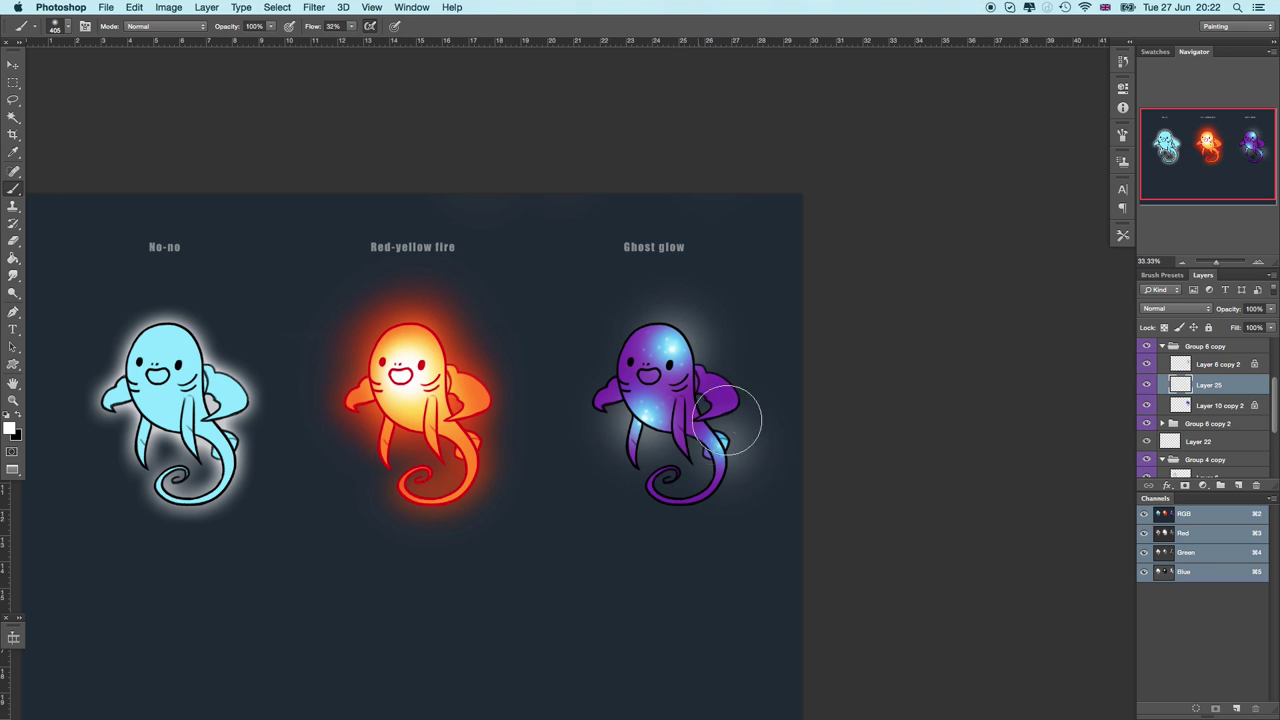
pyautogui.press('super+z')
# Step: Set the white glow layer to Color Dodge and turn off Blend Clipped Layers as Group and Transparency Shapes Layer
pyautogui.click(1160, 311)
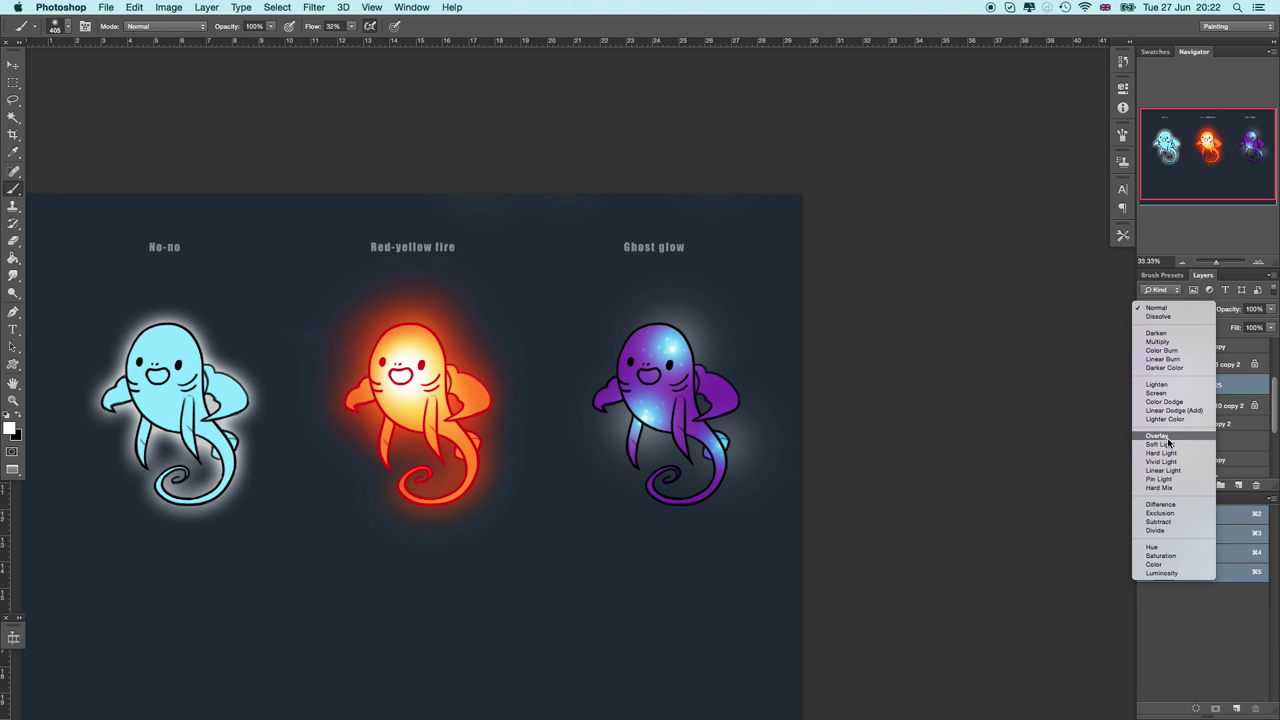
pyautogui.click(1186, 402)
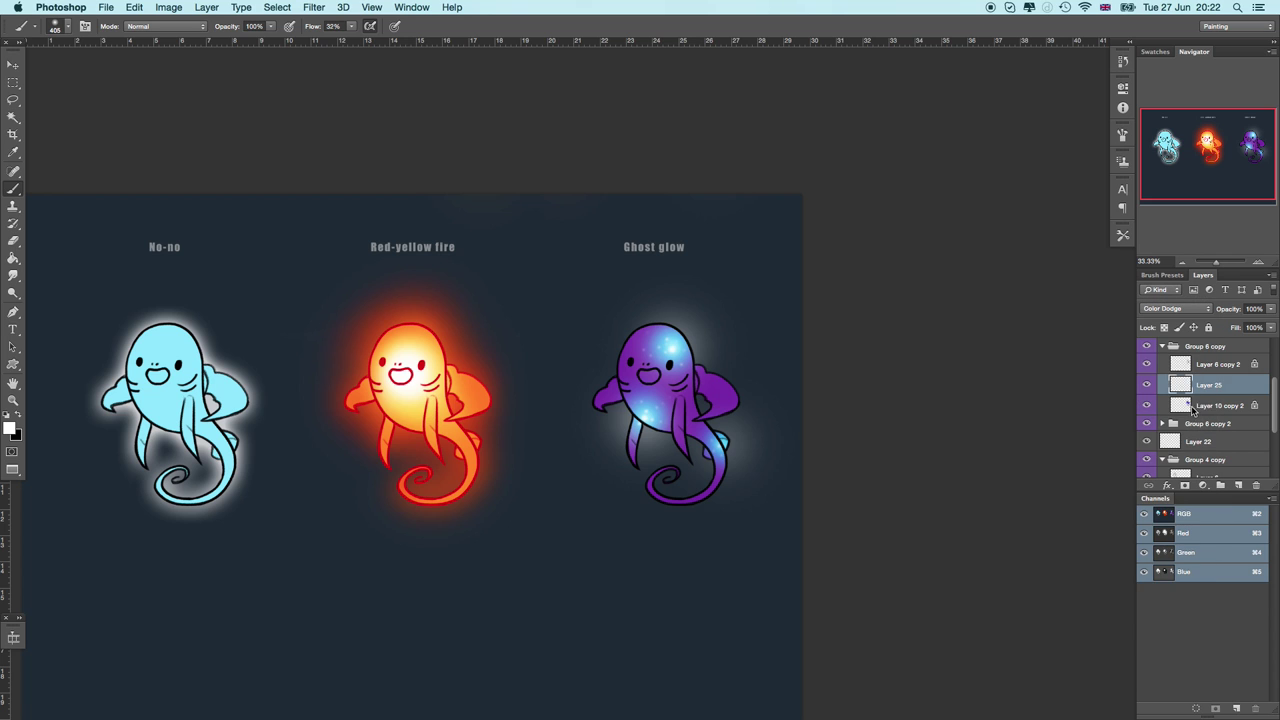
pyautogui.doubleClick(1241, 388)
pyautogui.moveTo(833, 155); pyautogui.dragTo(1160, 149)
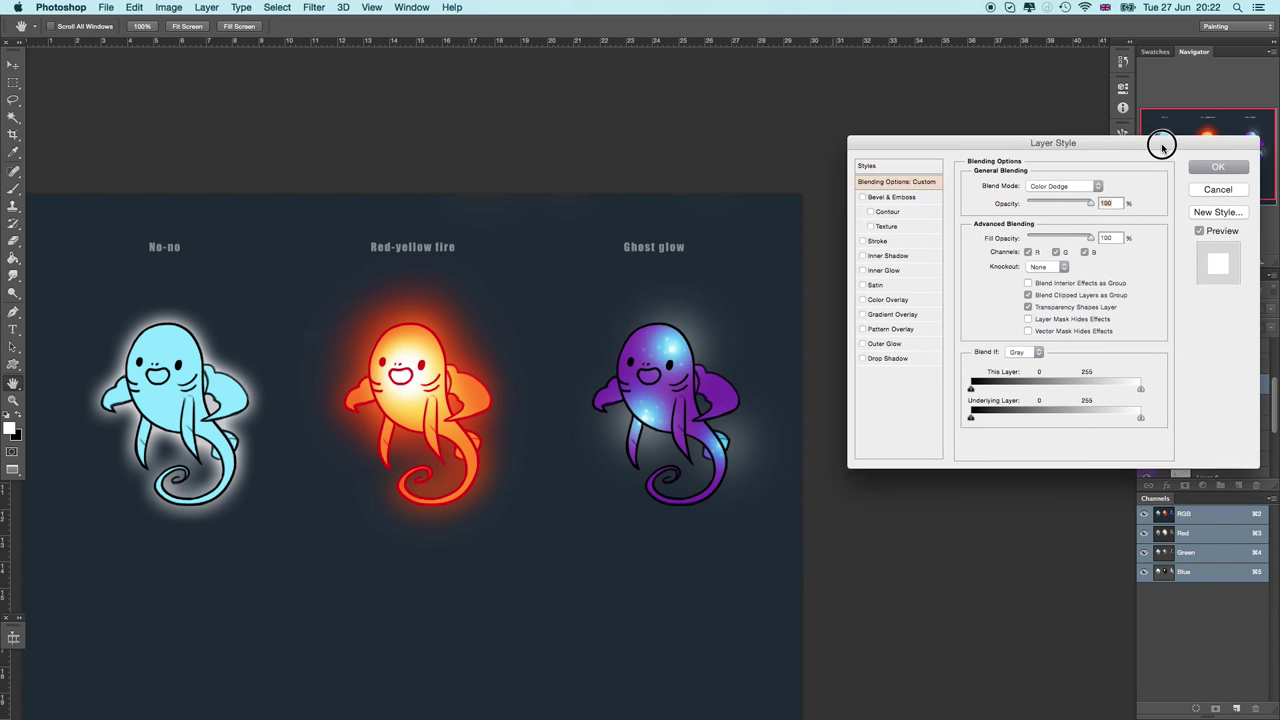
pyautogui.click(1028, 295)
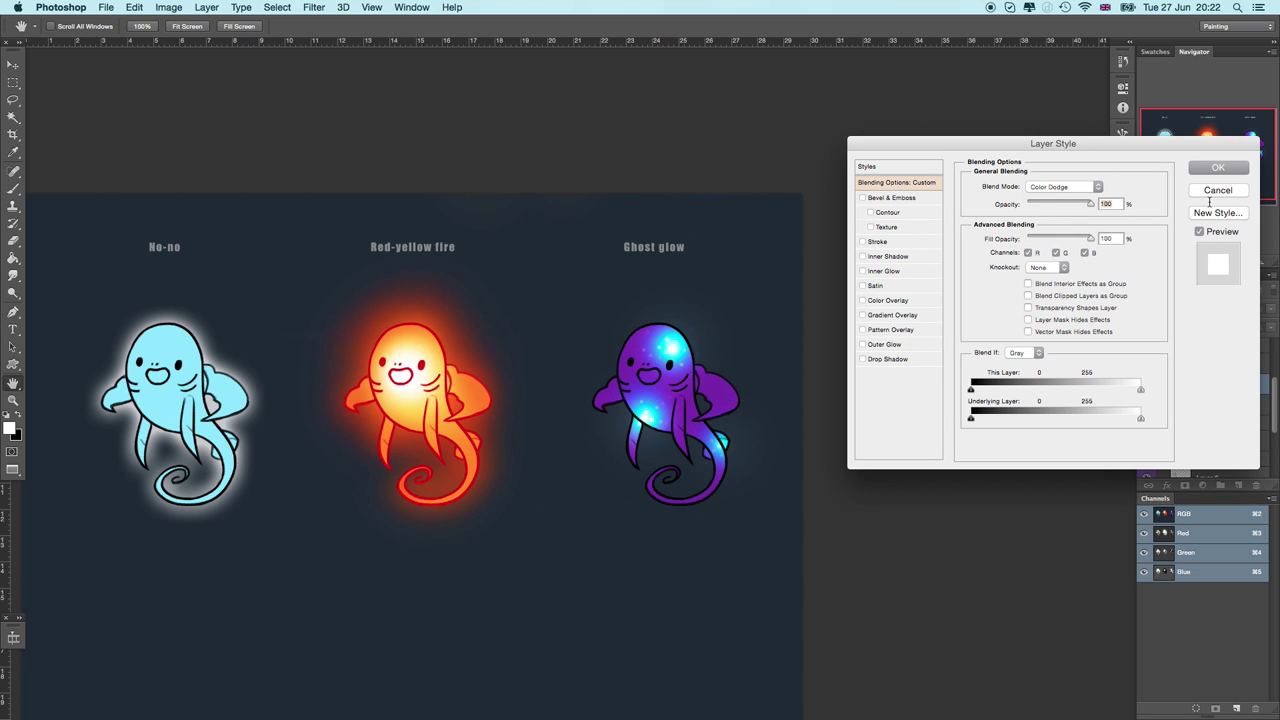
pyautogui.click(1230, 172)
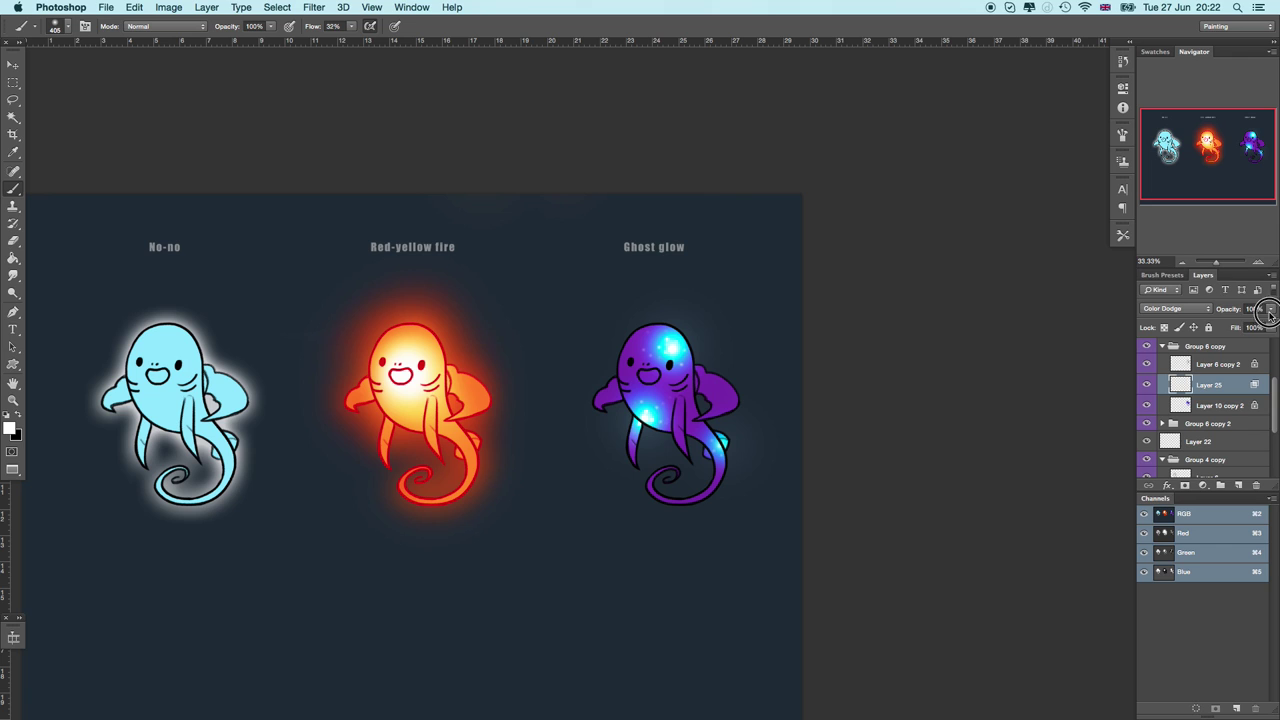
# Step: Lower the Color Dodge glow layer's opacity to 45% and compare the ghost with the glow hidden and shown
pyautogui.moveTo(1249, 327); pyautogui.dragTo(1238, 328)
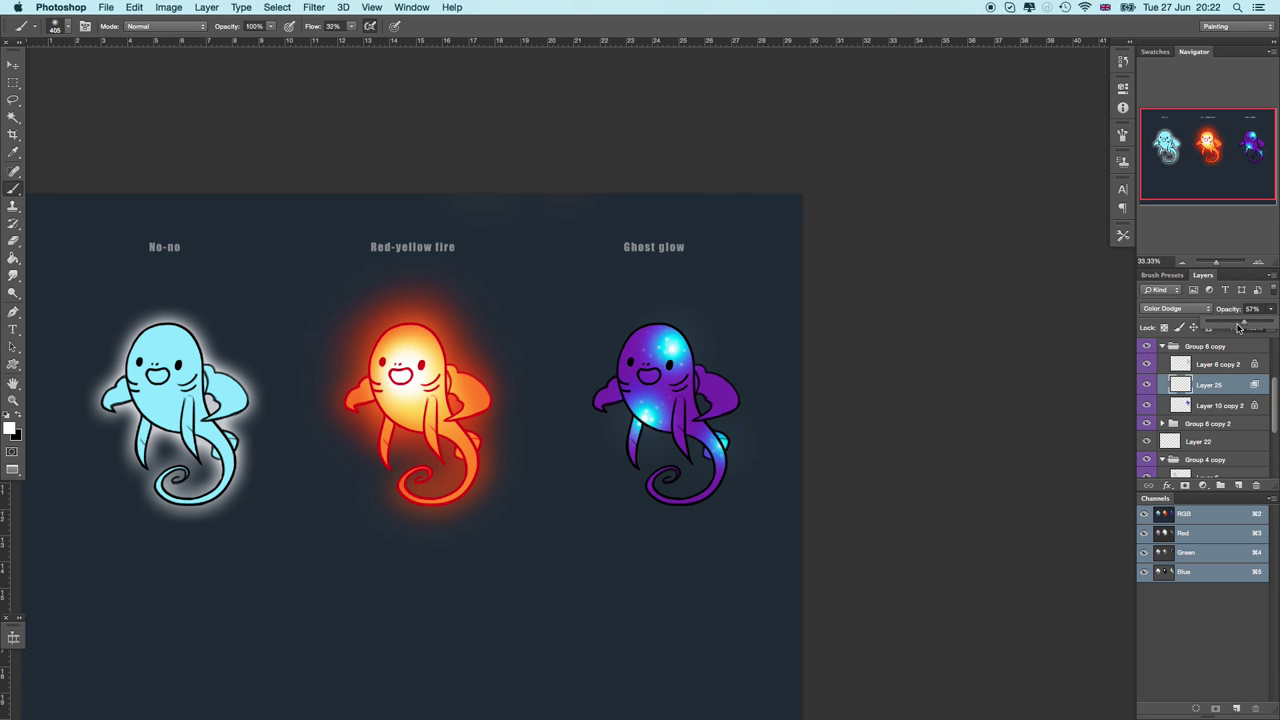
pyautogui.click(1147, 401)
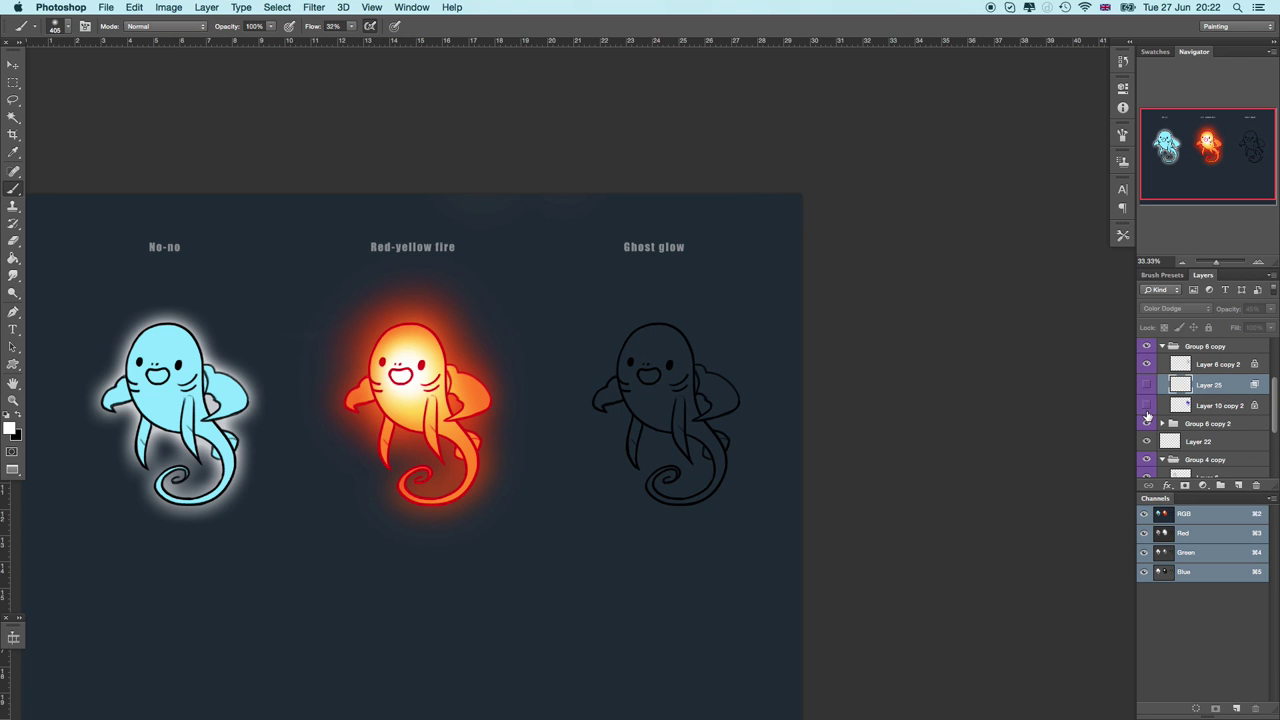
pyautogui.click(1147, 402)
pyautogui.click(1147, 387)
pyautogui.click(1147, 388)
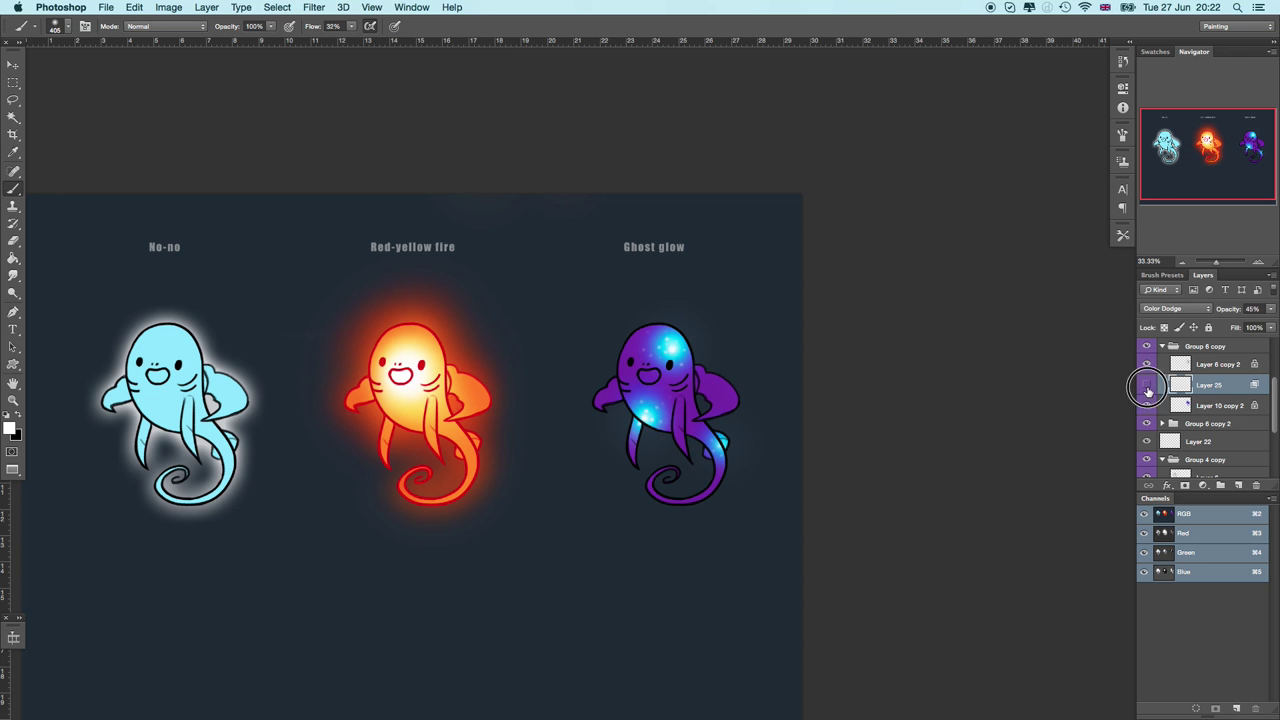
pyautogui.click(1147, 389)
pyautogui.click(1147, 390)
pyautogui.click(1147, 392)
pyautogui.click(1147, 390)
# Step: Add another new layer and move it beneath the ghost's body colour layer
pyautogui.click(1222, 408)
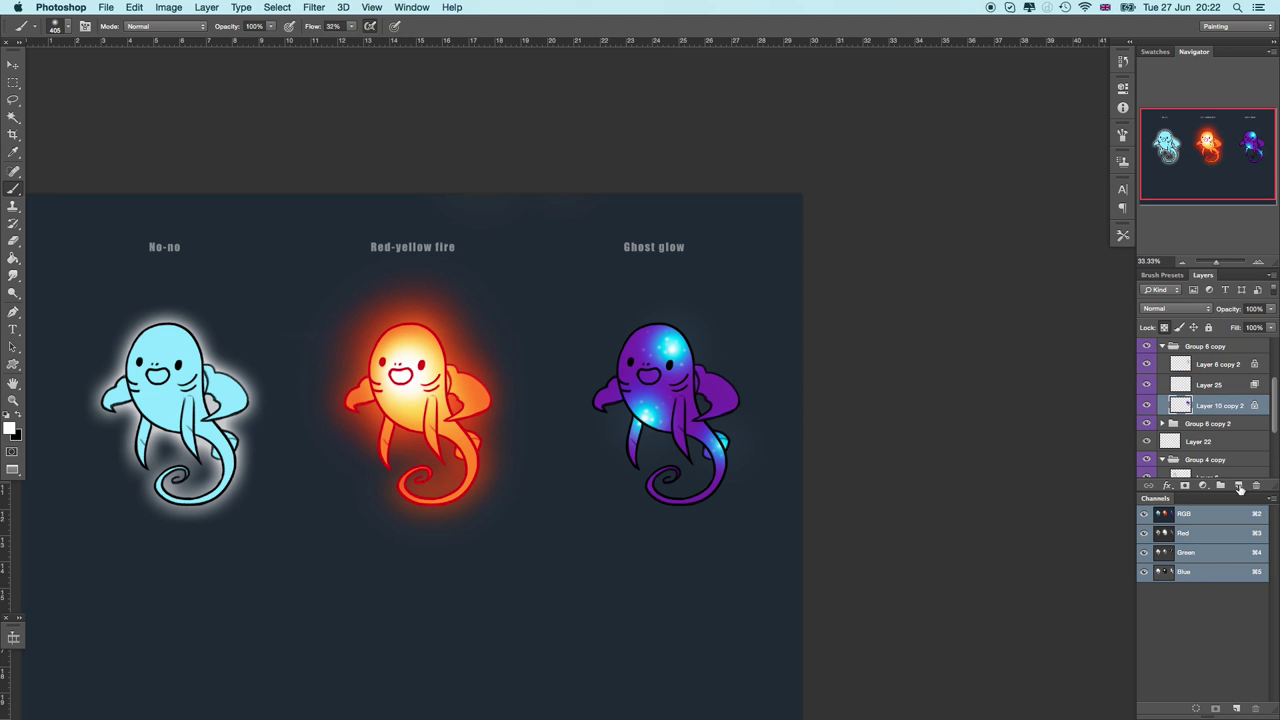
pyautogui.click(1238, 485)
pyautogui.moveTo(1206, 410); pyautogui.dragTo(1232, 432)
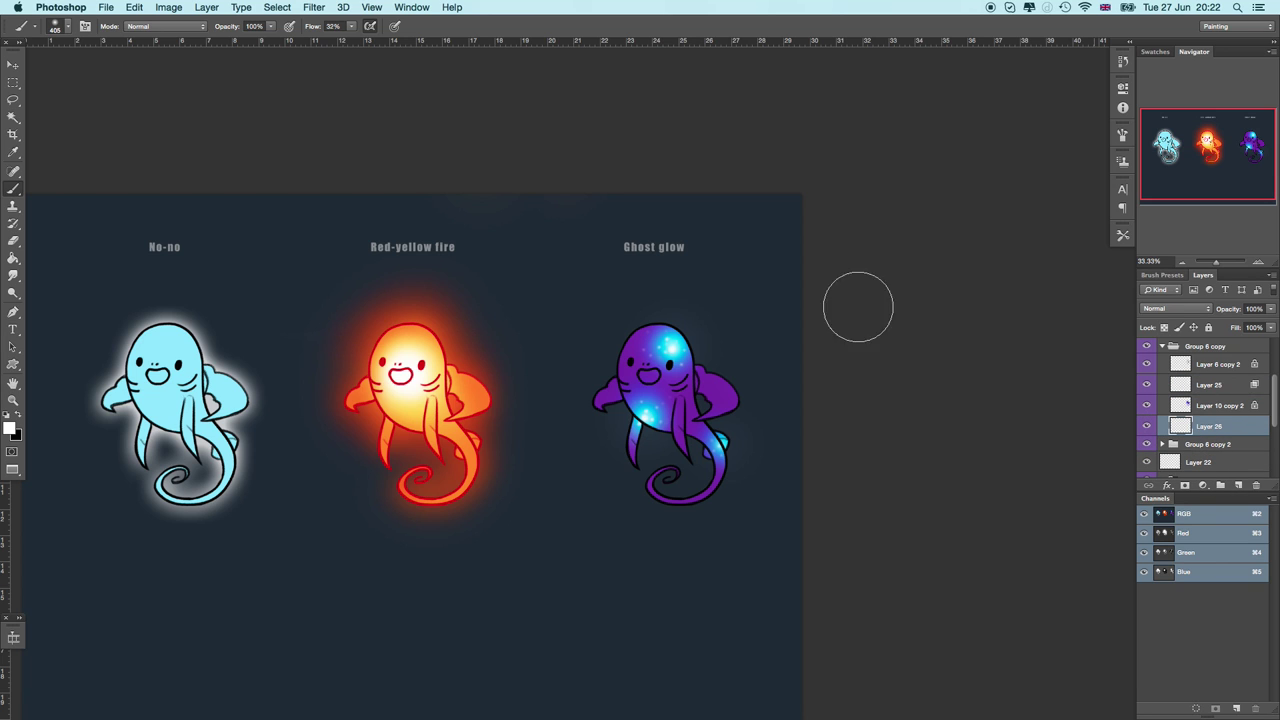
# Step: Set the foreground to purple #a42eff and paint a soft glow behind the ghost's head and belly with a 289 px brush
pyautogui.click(10, 428)
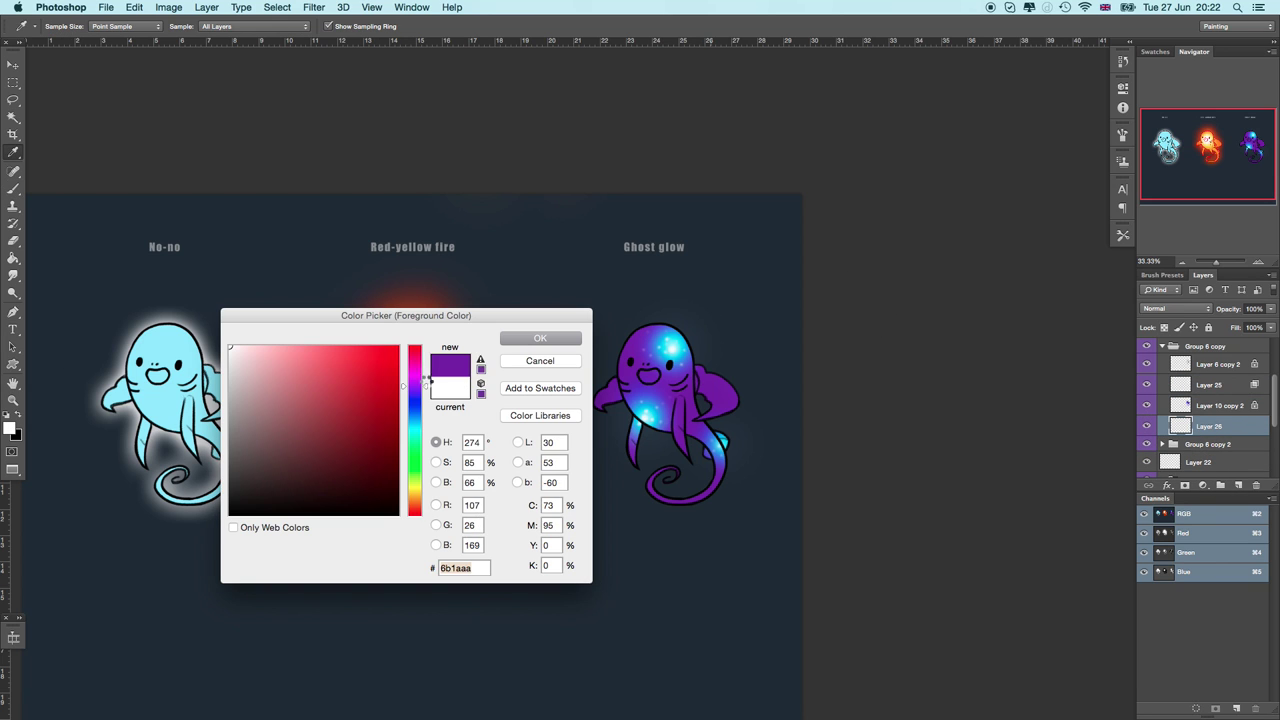
pyautogui.moveTo(348, 378)
pyautogui.mouseDown()
pyautogui.moveTo(357, 337)
pyautogui.moveTo(372, 338)
pyautogui.mouseUp()
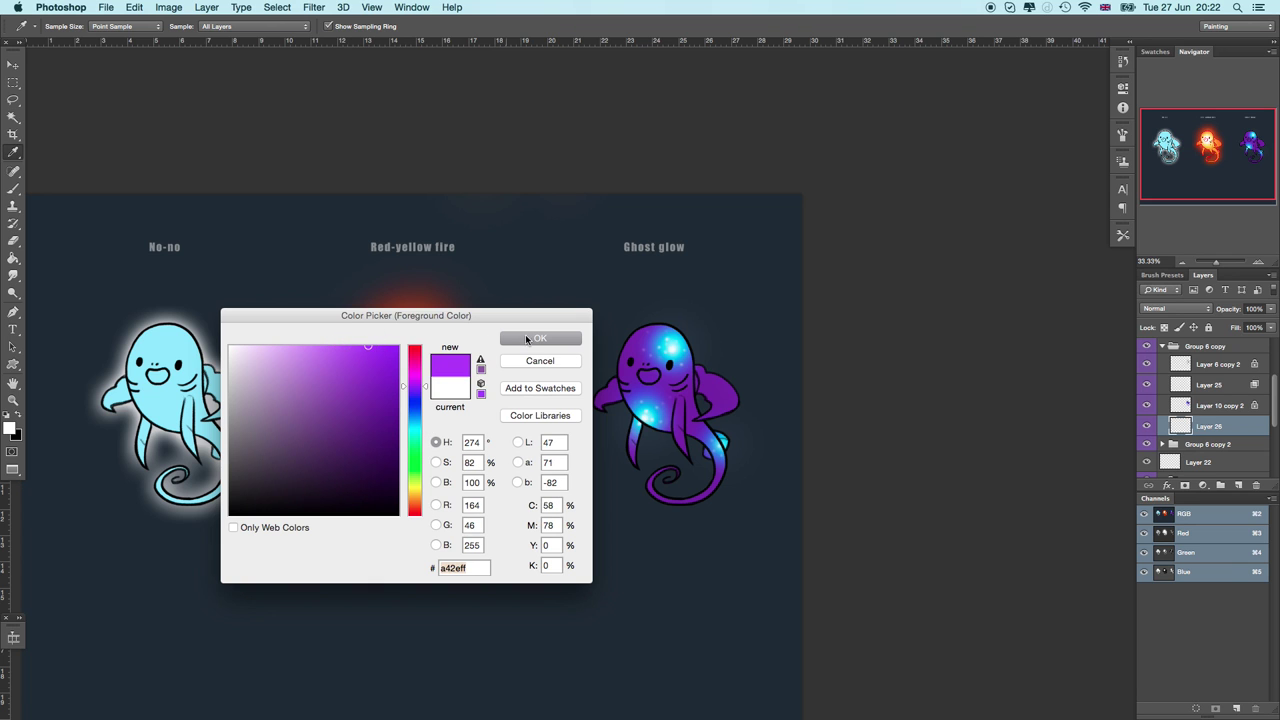
pyautogui.click(540, 338)
pyautogui.press('b')
pyautogui.rightClick(719, 325)
pyautogui.click(575, 305)
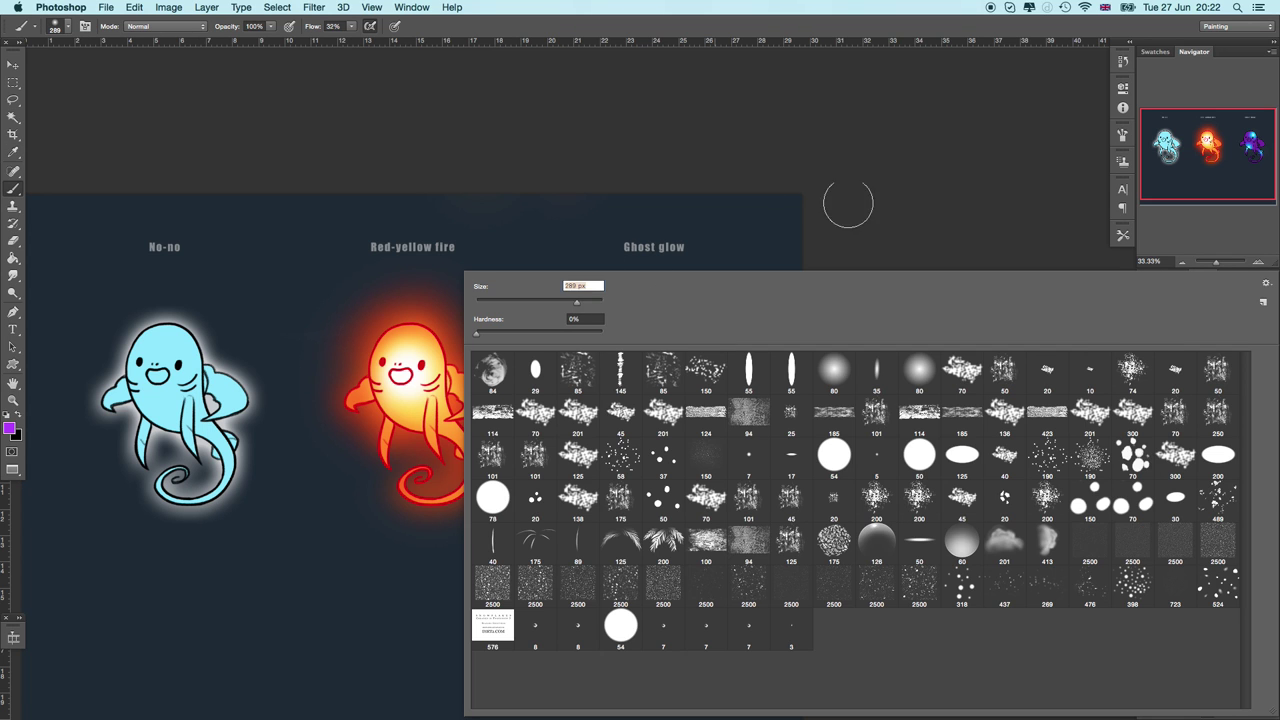
pyautogui.click(848, 205)
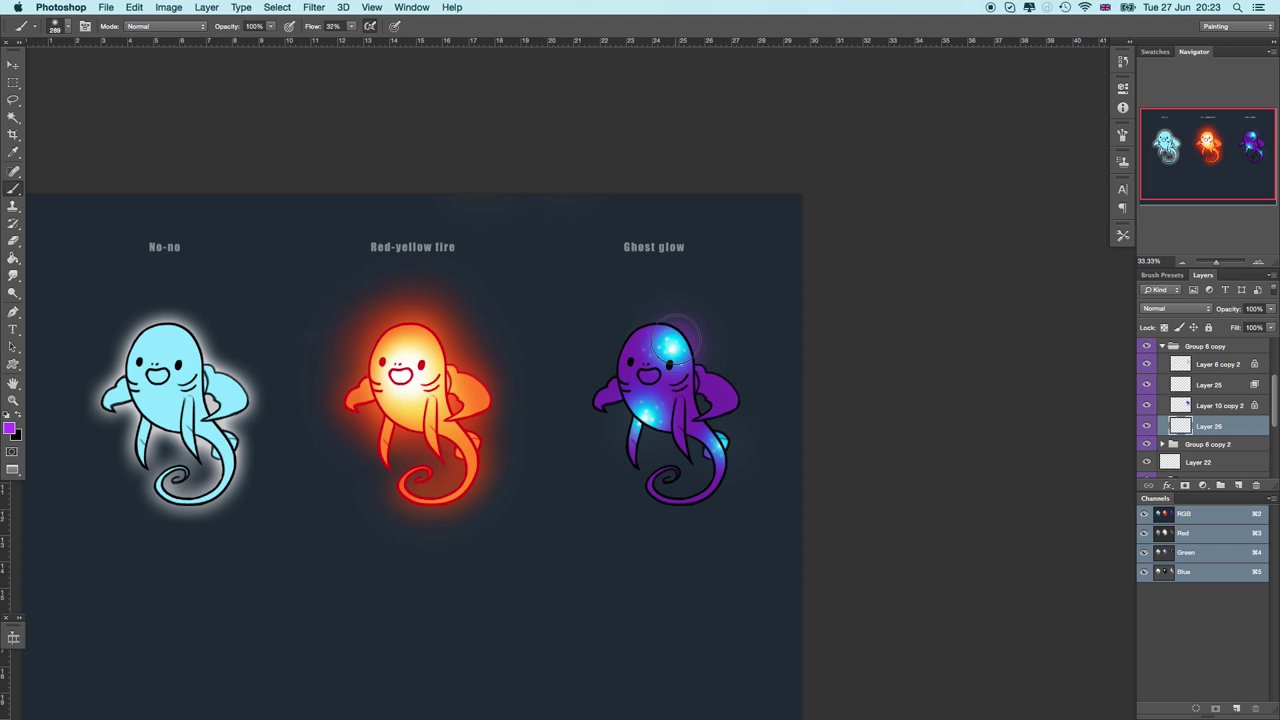
pyautogui.moveTo(636, 429); pyautogui.dragTo(640, 417)
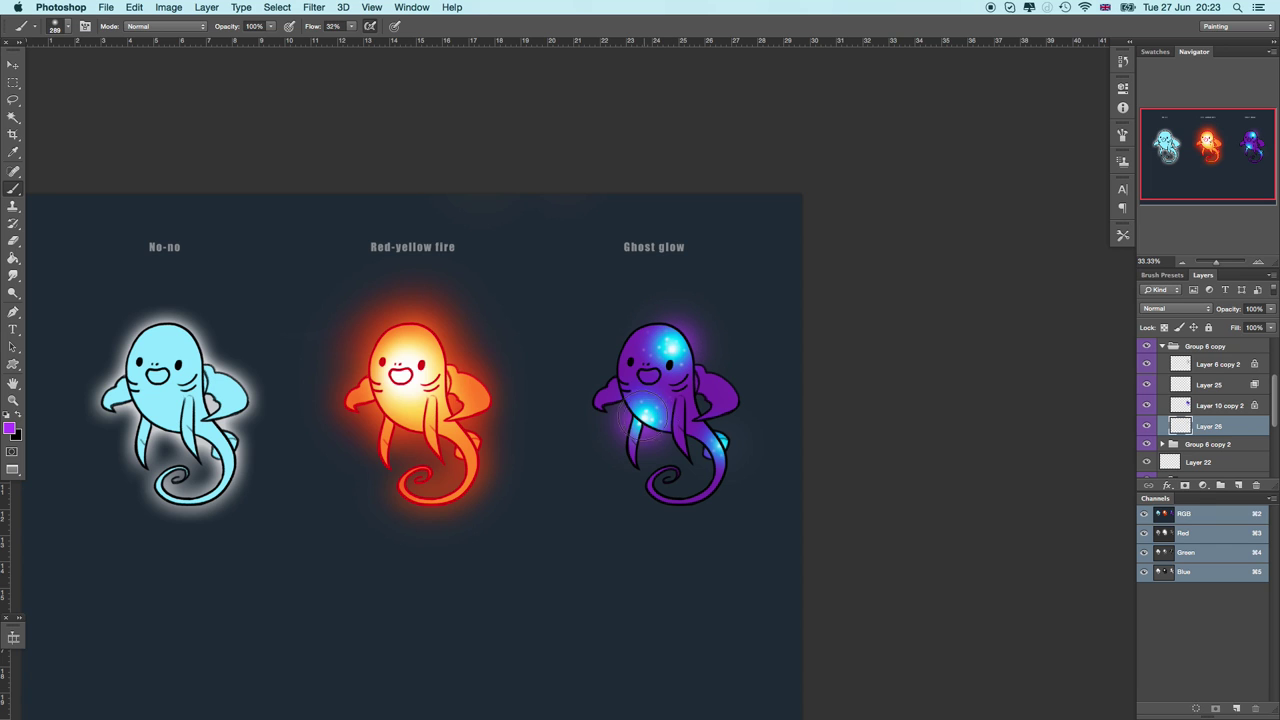
# Step: Extend the soft purple glow behind the ghost's head and around the fin on its tail
pyautogui.click(683, 340)
pyautogui.moveTo(714, 450); pyautogui.dragTo(725, 452)
pyautogui.click(683, 348)
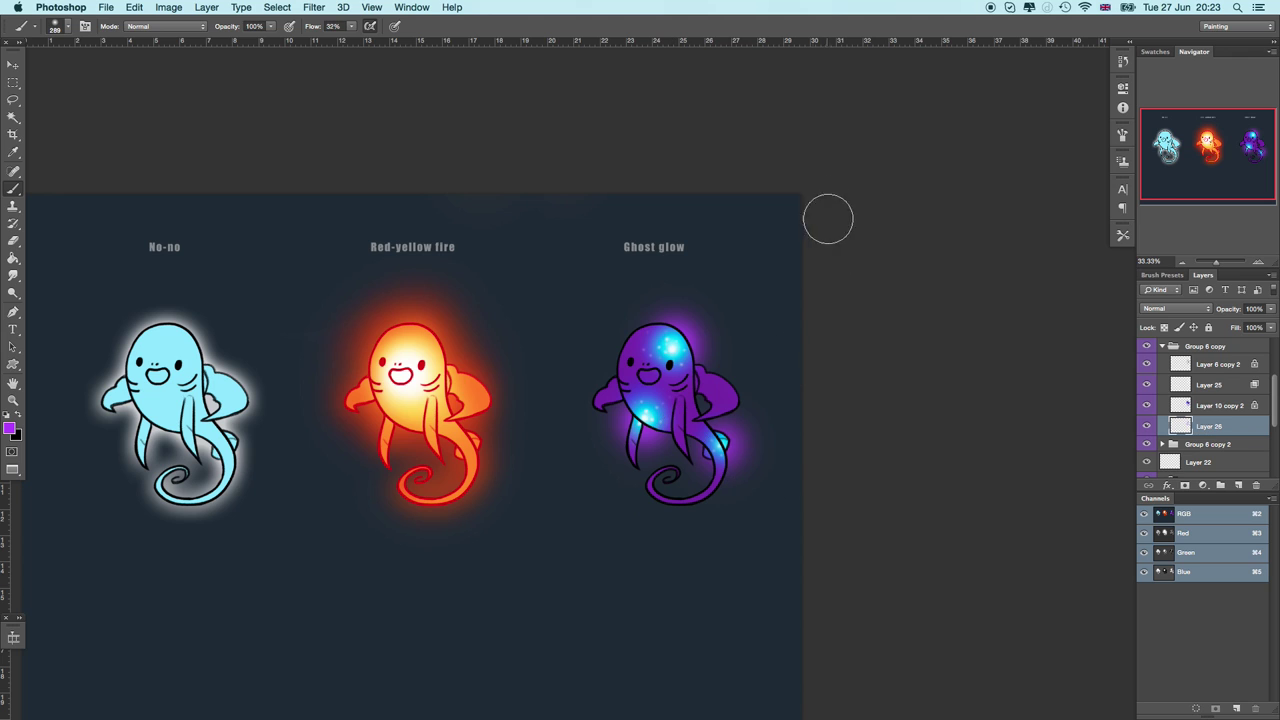
# Step: Paint the ghost's line art white on Layer 6 copy 2 and set that layer's blend mode to Overlay
pyautogui.click(1192, 407)
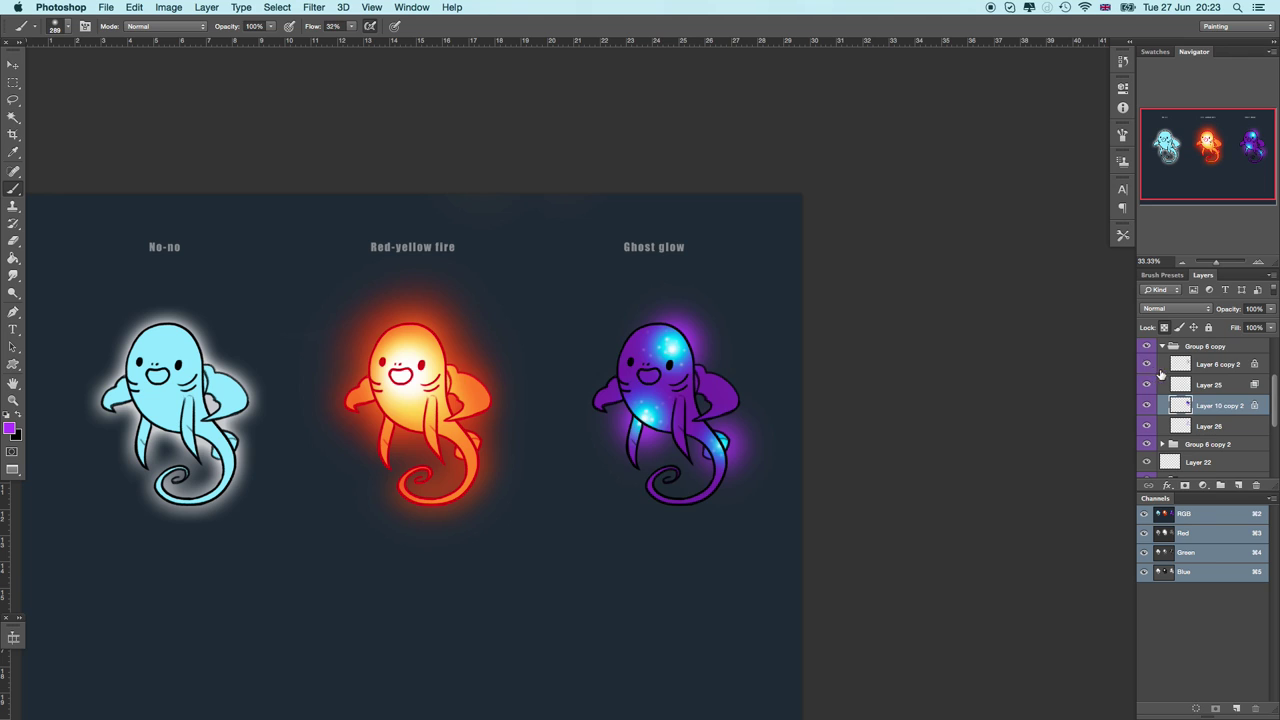
pyautogui.click(1250, 366)
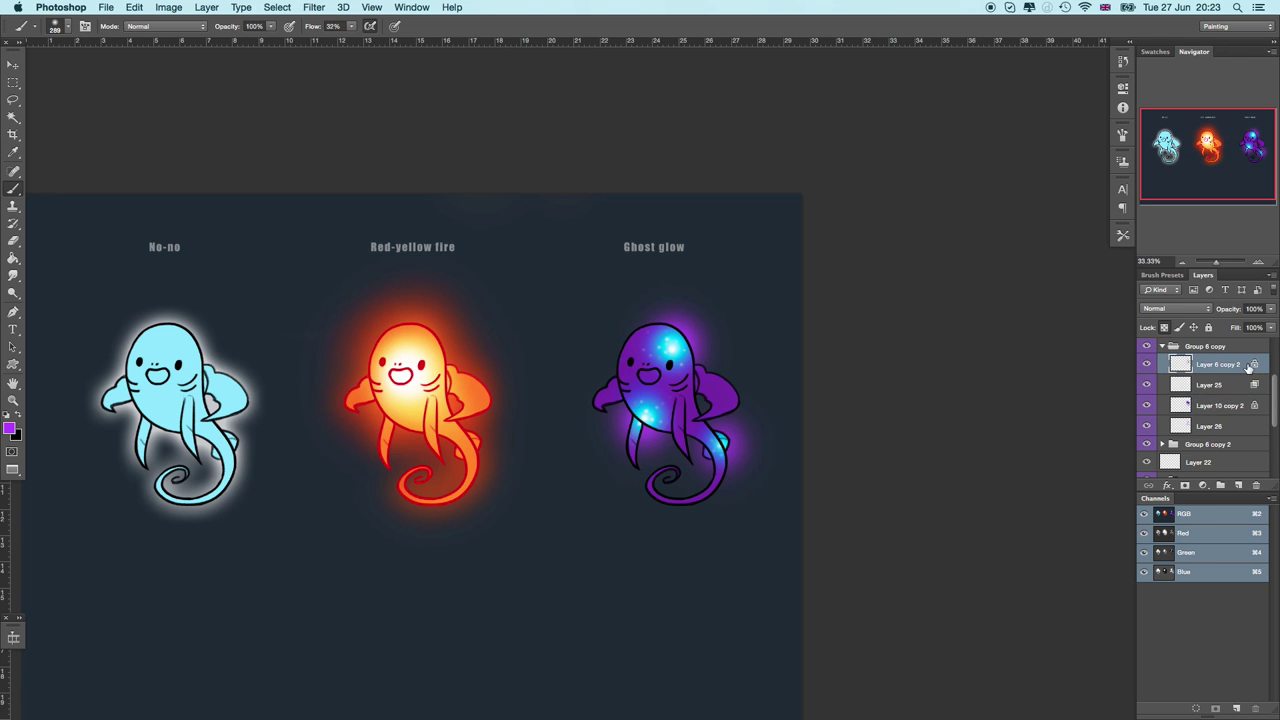
pyautogui.click(20, 416)
pyautogui.moveTo(686, 304)
pyautogui.mouseDown()
pyautogui.moveTo(715, 342)
pyautogui.moveTo(683, 410)
pyautogui.moveTo(612, 484)
pyautogui.moveTo(728, 445)
pyautogui.mouseUp()
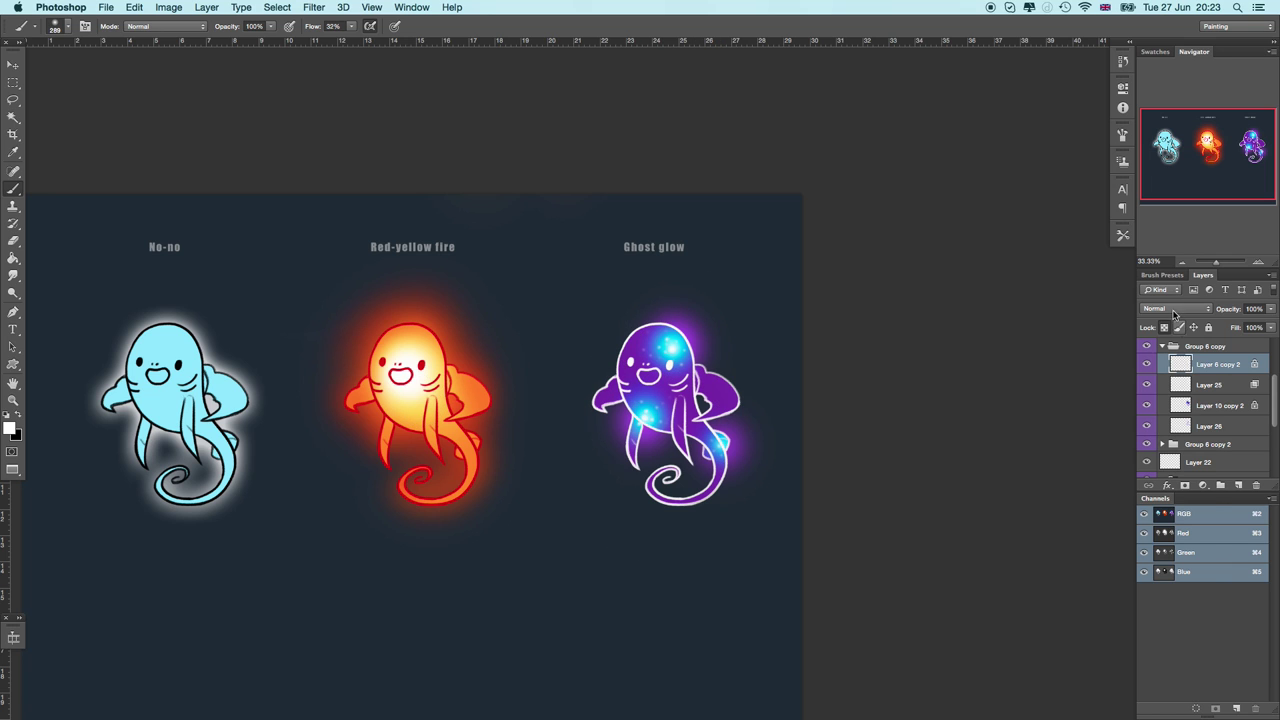
pyautogui.click(1174, 310)
pyautogui.click(1170, 458)
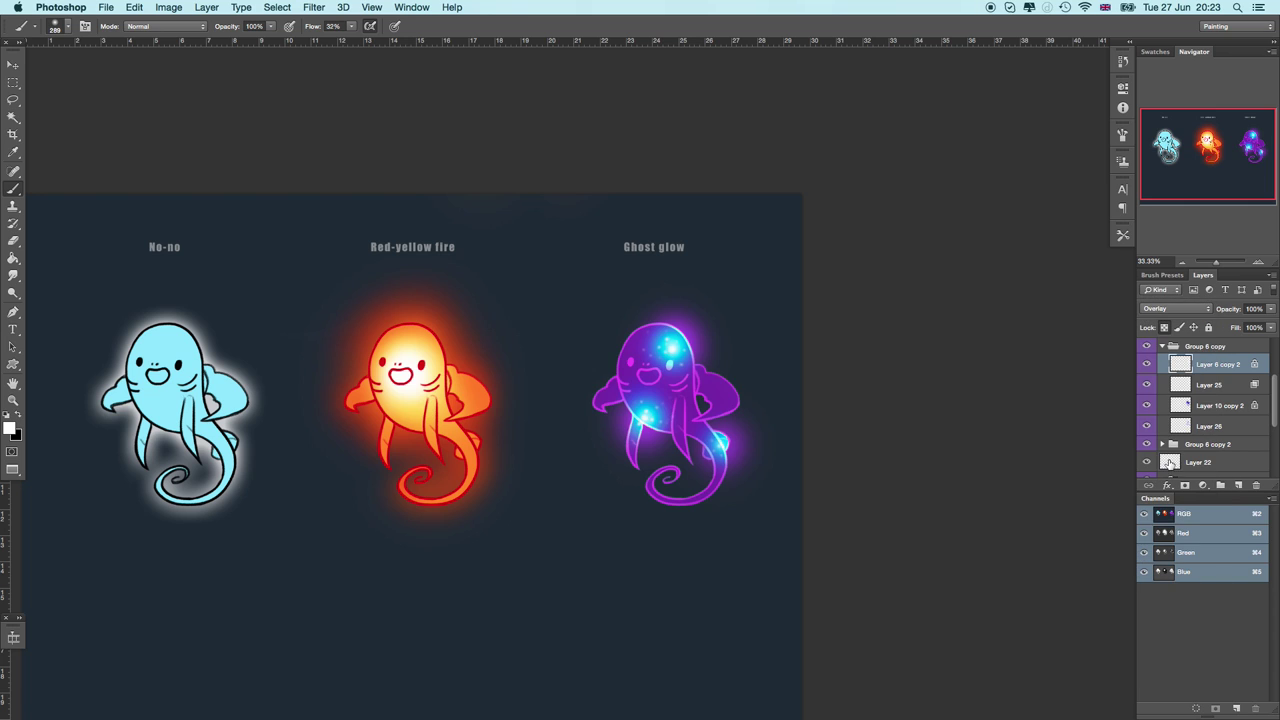
# Step: Compare the ghost with its line art hidden and shown, and examine all three creatures up close
pyautogui.click(1146, 366)
pyautogui.click(1146, 366)
pyautogui.click(1146, 365)
pyautogui.click(1146, 365)
pyautogui.moveTo(701, 536); pyautogui.dragTo(883, 529)
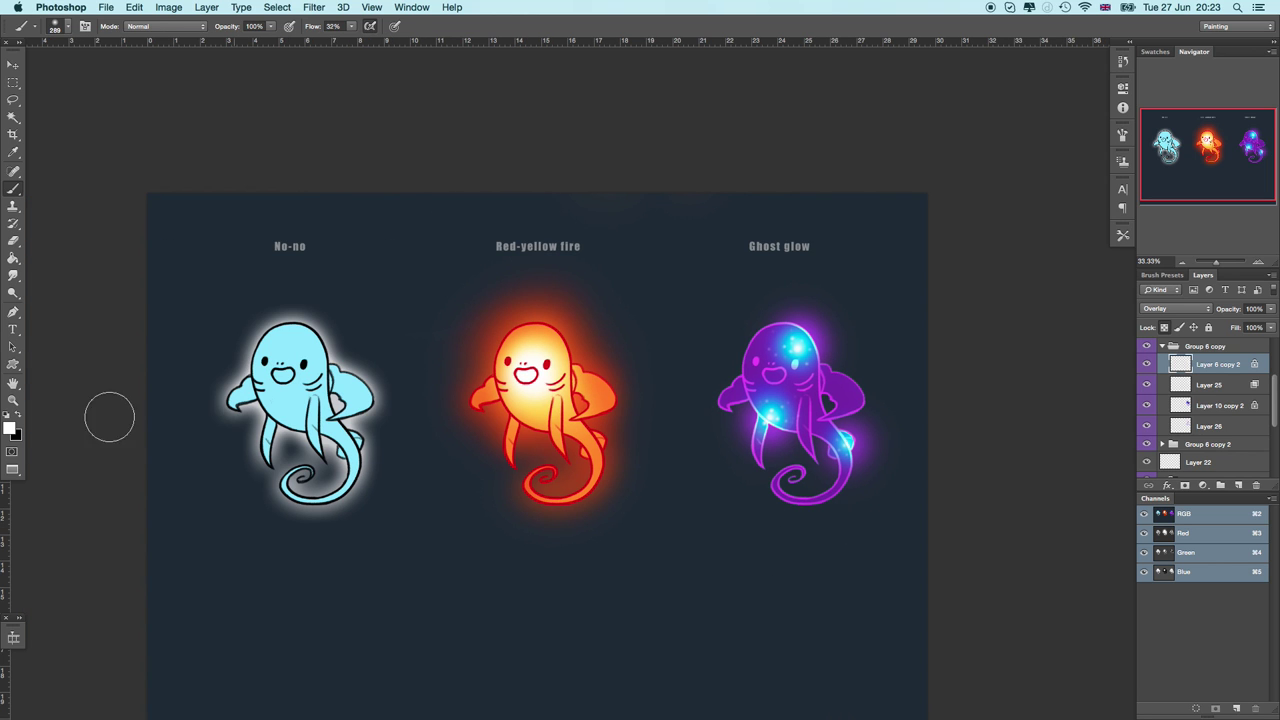
pyautogui.press('z')
pyautogui.click(391, 568)
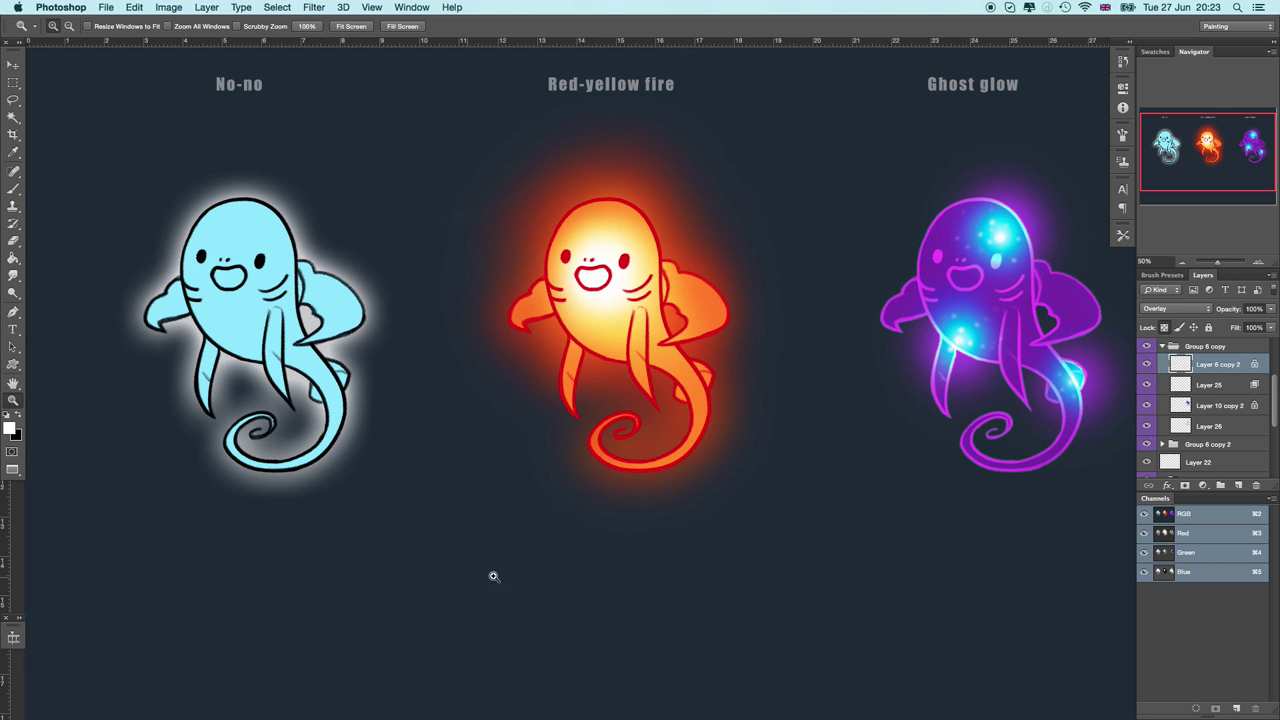
pyautogui.moveTo(783, 500); pyautogui.dragTo(762, 516)
pyautogui.keyDown('alt'); pyautogui.click(790, 460); pyautogui.keyUp('alt')
pyautogui.moveTo(783, 472); pyautogui.dragTo(716, 504)
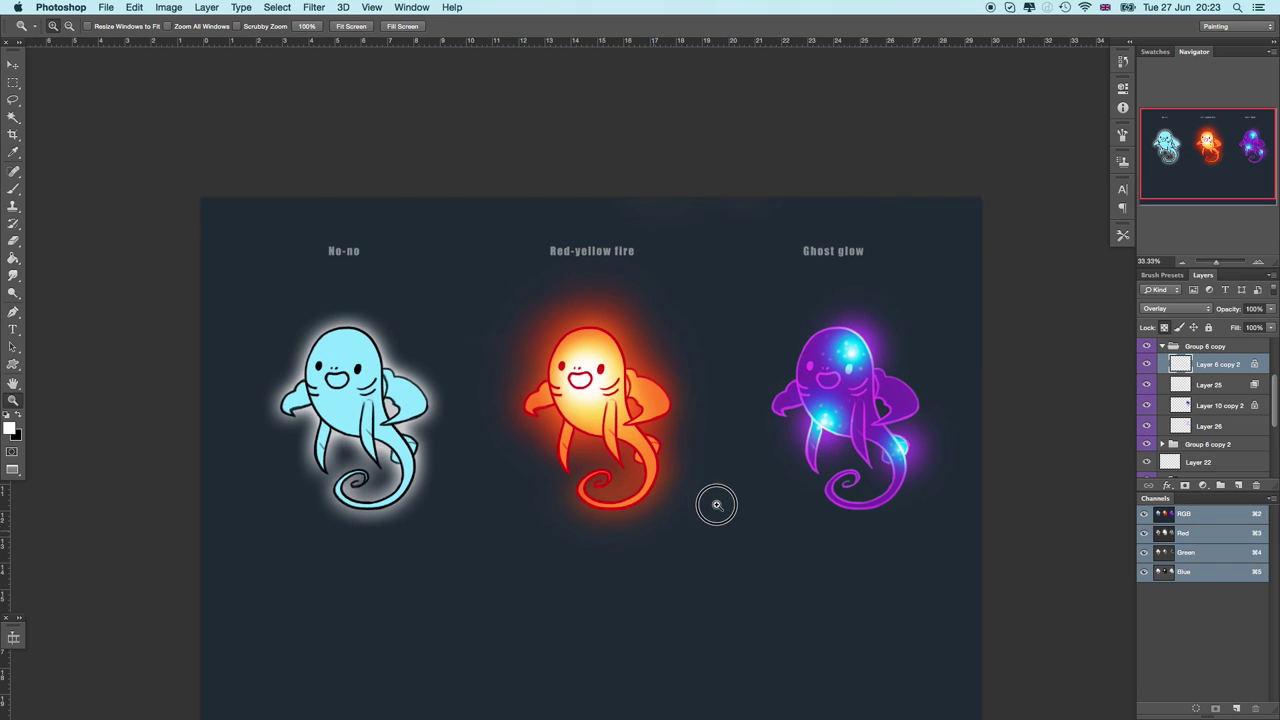
# Step: Duplicate the fire creature's group, hide the original group and merge the copy into a single layer
pyautogui.click(1164, 348)
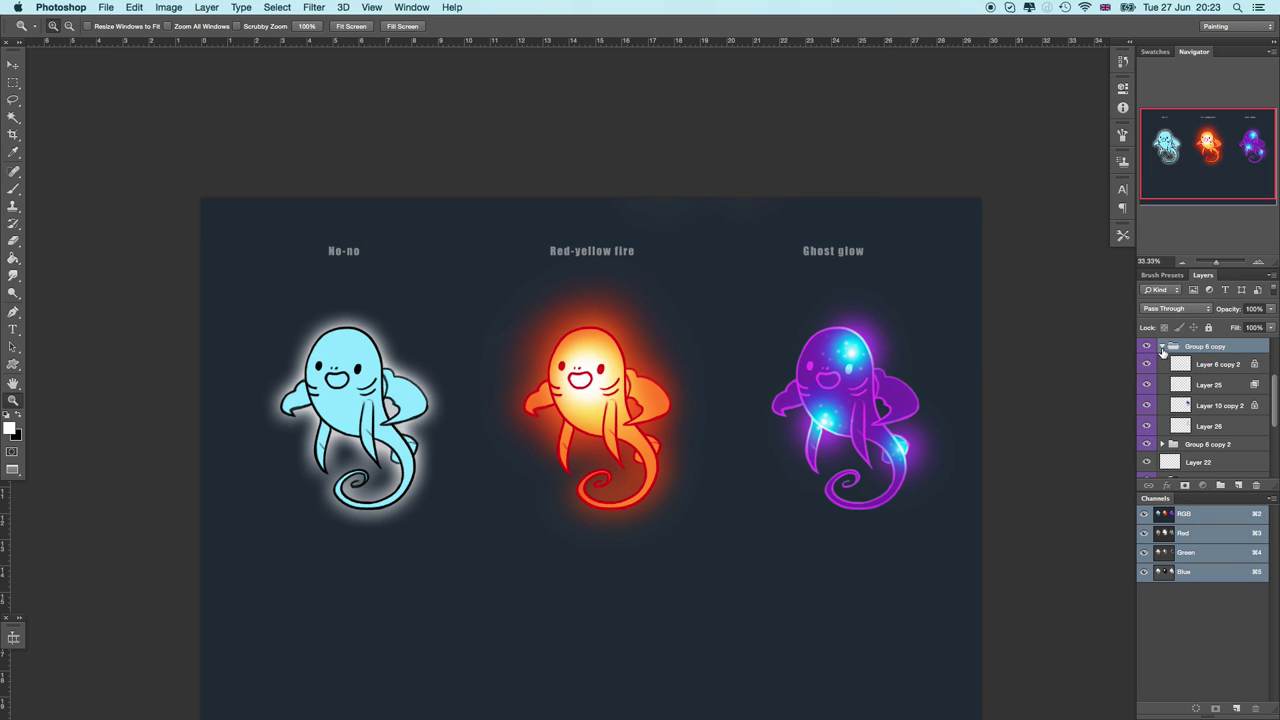
pyautogui.click(1161, 362)
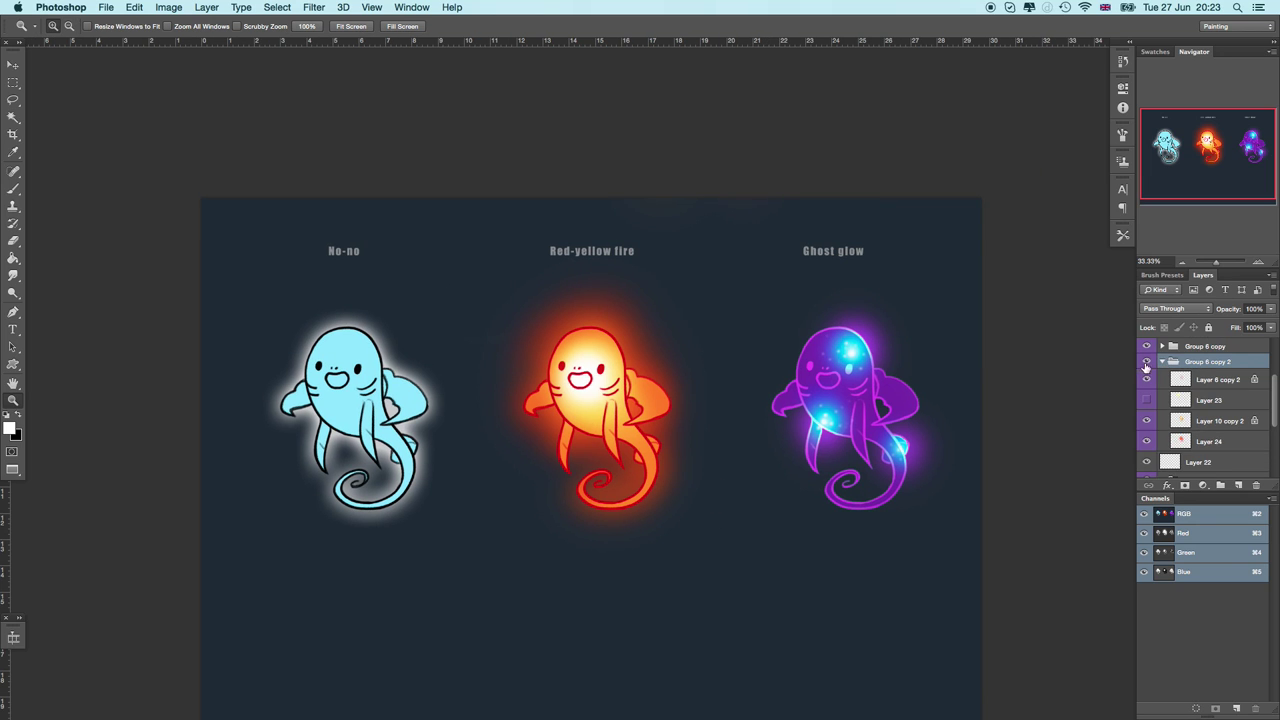
pyautogui.click(1147, 362)
pyautogui.click(1147, 362)
pyautogui.click(1161, 362)
pyautogui.click(1161, 362)
pyautogui.click(1162, 362)
pyautogui.moveTo(1196, 366); pyautogui.dragTo(1239, 485)
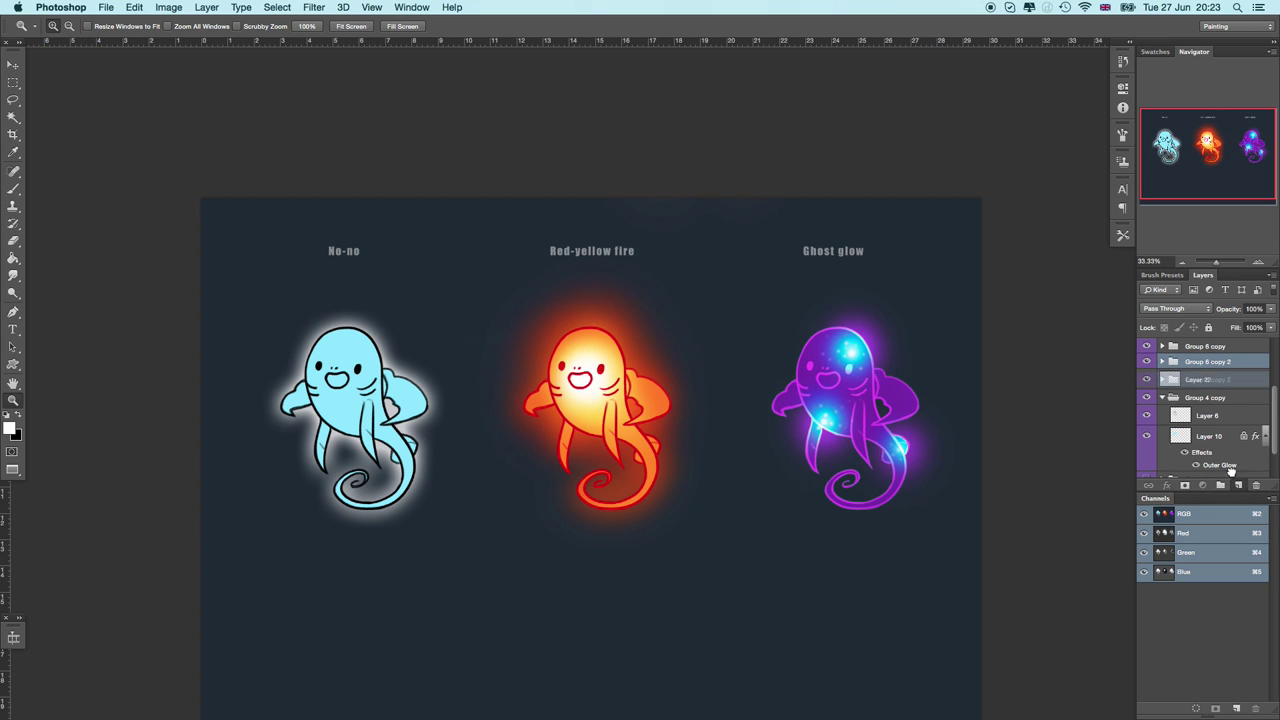
pyautogui.press('super+j')
pyautogui.click(1146, 377)
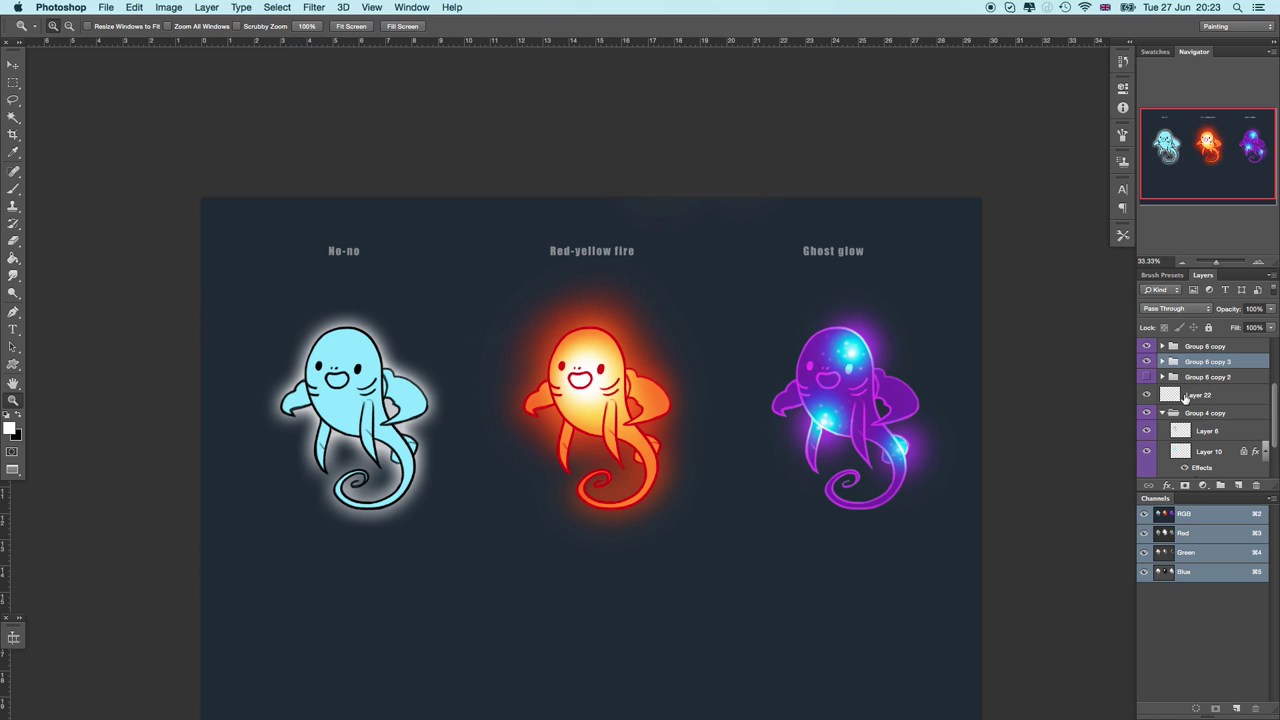
pyautogui.press('super+e')
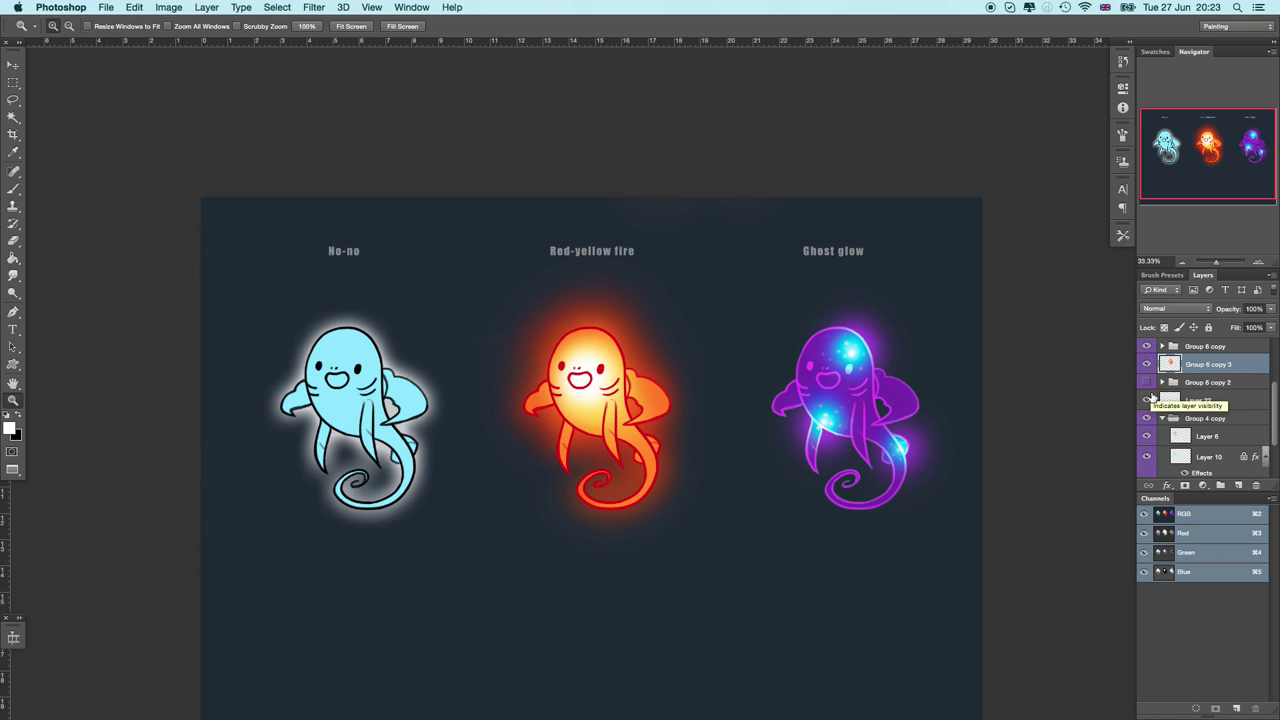
# Step: Try recolouring the merged fire creature with Hue/Saturation at a hue of -116
pyautogui.press('super+u')
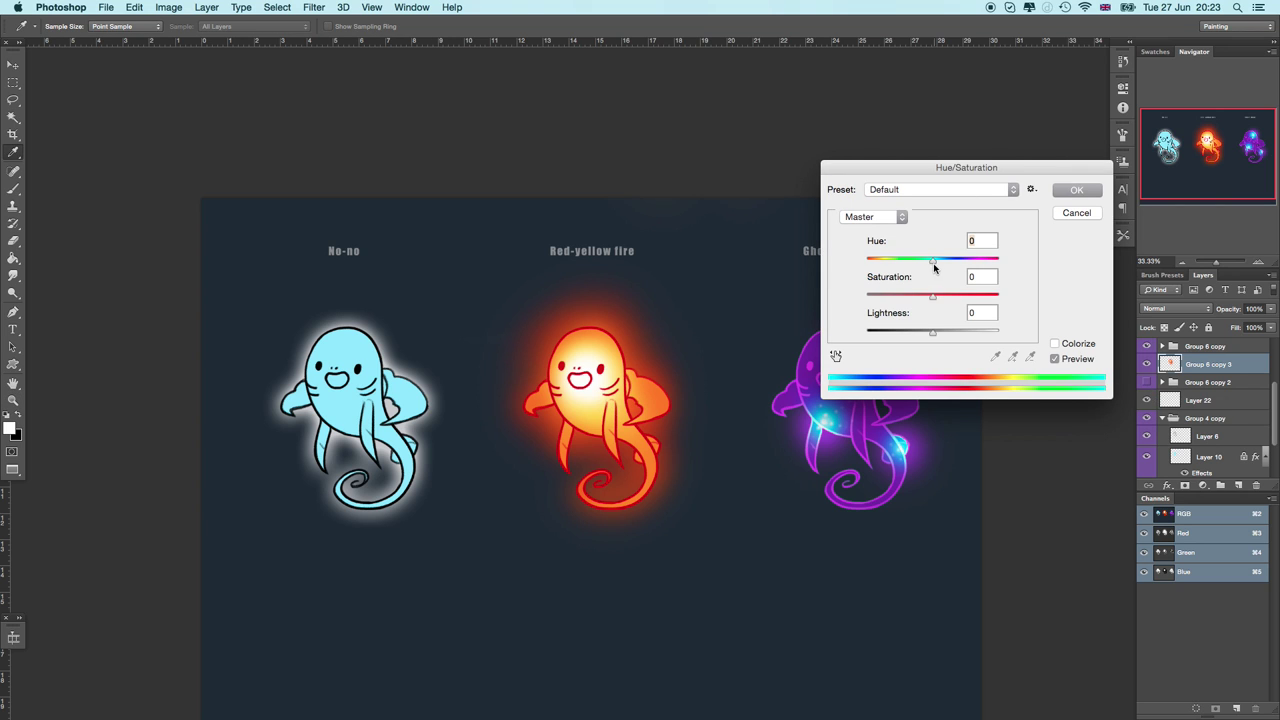
pyautogui.moveTo(933, 263); pyautogui.dragTo(878, 270)
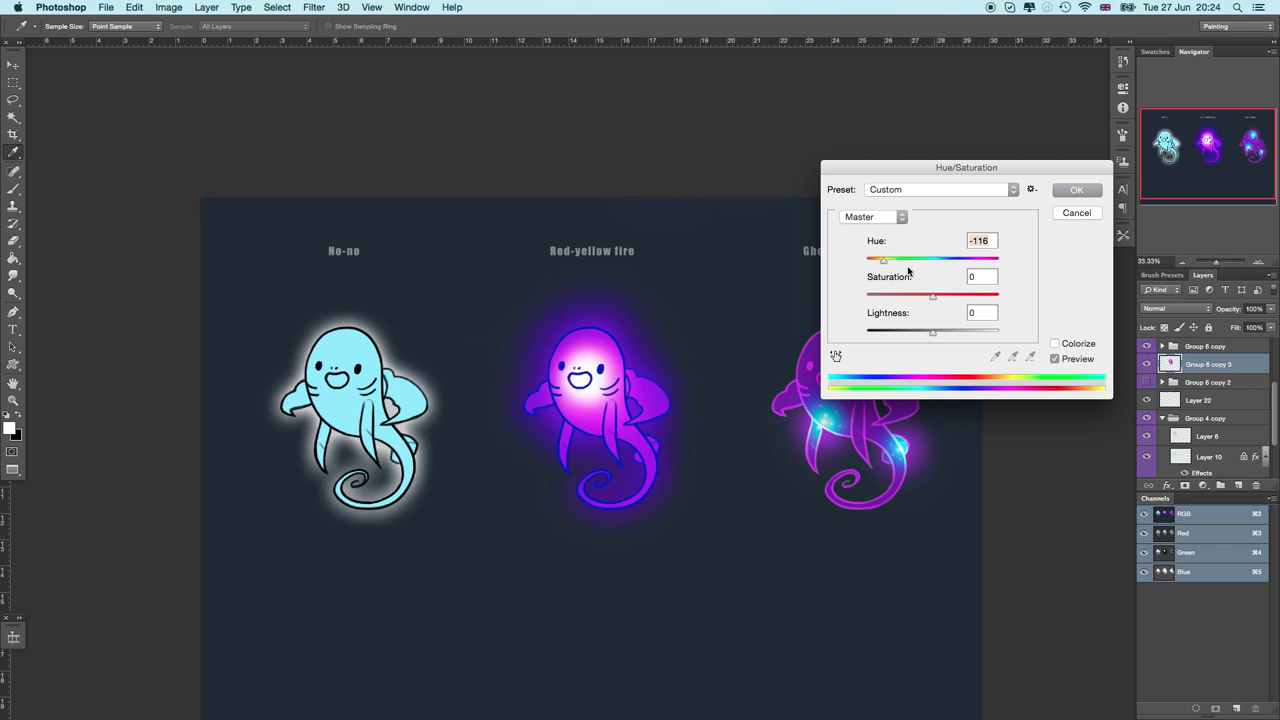
pyautogui.click(1075, 213)
pyautogui.press('z')
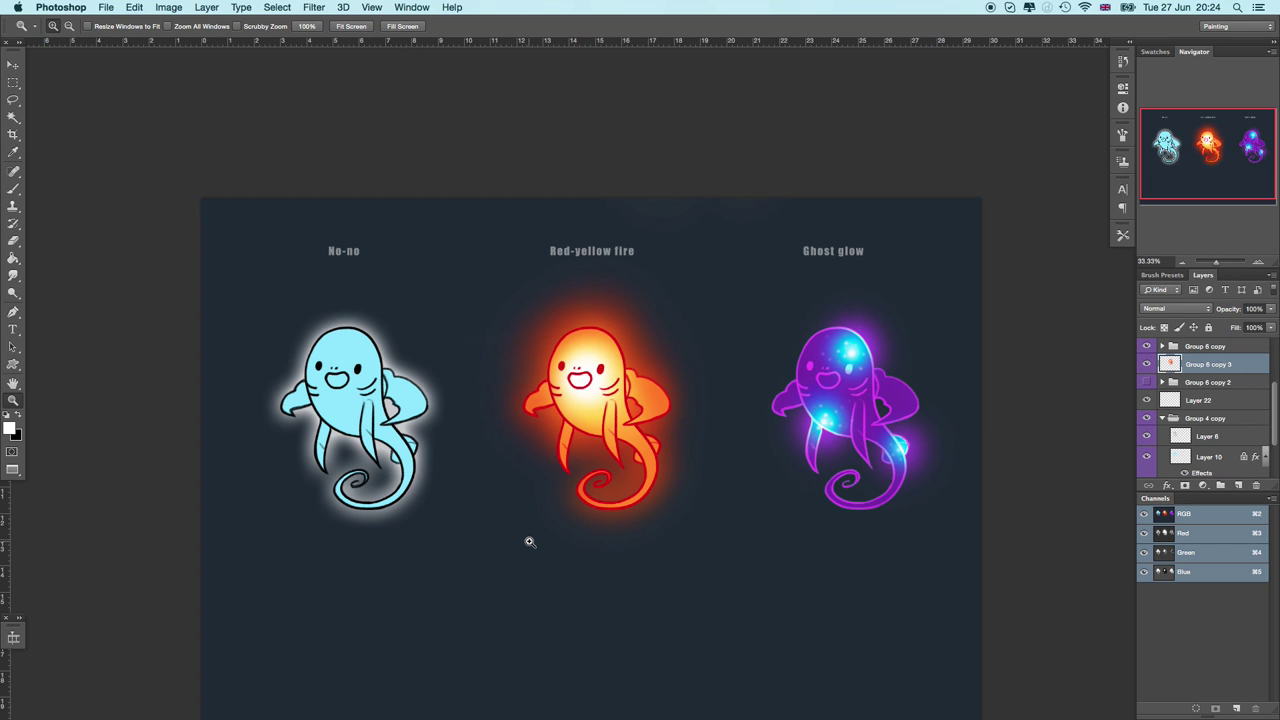